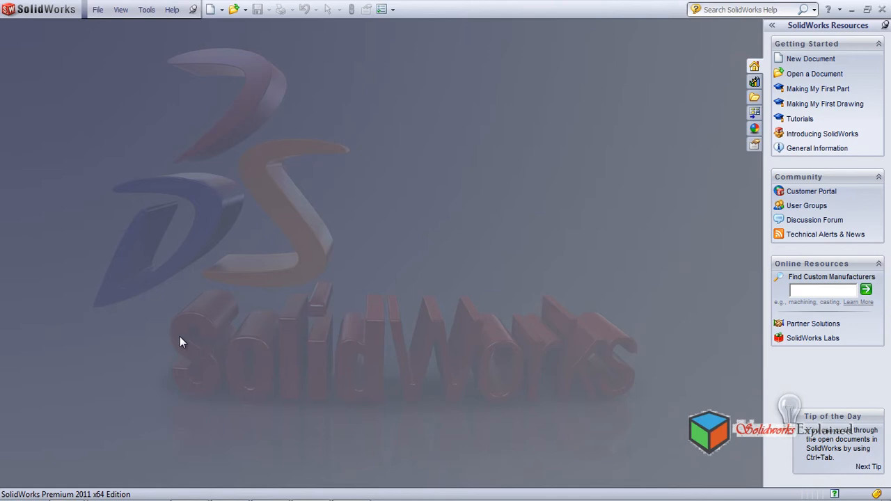
Step: Open the 7. Bolt part from the practice parts folder and inspect the model
{"action": "left_click", "coordinate": [232, 10]}
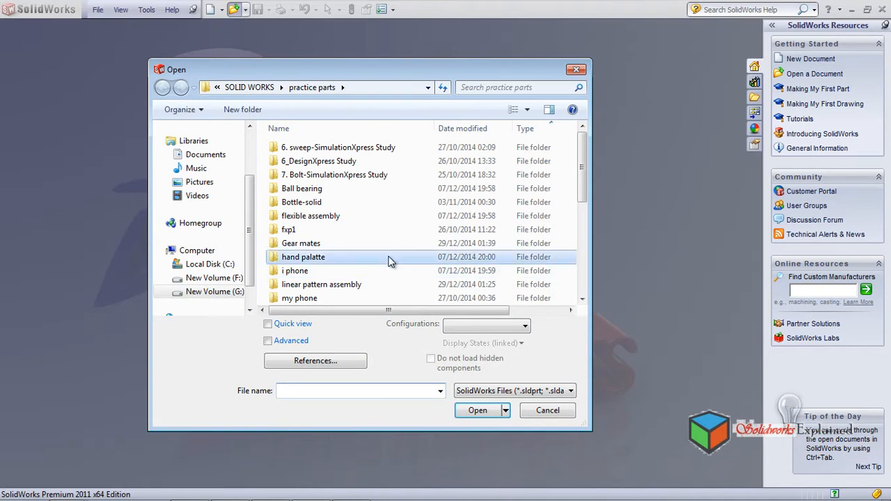
{"action": "scroll", "coordinate": [390, 261], "scroll_direction": "down", "scroll_amount": 5}
{"action": "double_click", "coordinate": [359, 259]}
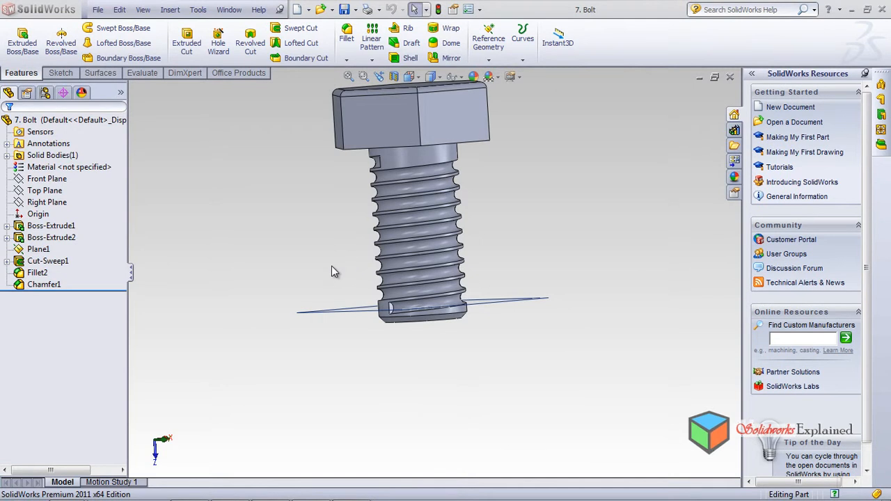
{"action": "scroll", "coordinate": [409, 266], "scroll_direction": "down", "scroll_amount": 2}
{"action": "scroll", "coordinate": [410, 267], "scroll_direction": "up", "scroll_amount": 4}
{"action": "middle_click_drag", "start_coordinate": [507, 216], "coordinate": [459, 160]}
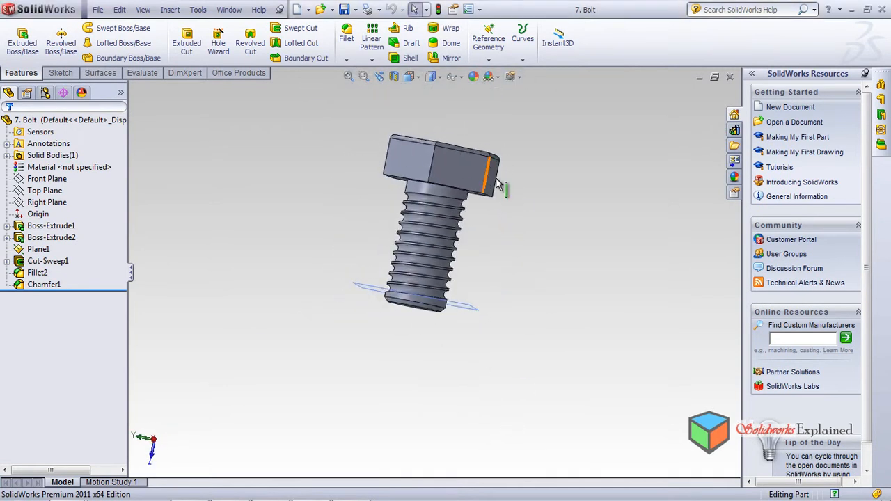
{"action": "scroll", "coordinate": [498, 169], "scroll_direction": "down", "scroll_amount": 2}
{"action": "middle_click_drag", "start_coordinate": [514, 176], "coordinate": [504, 239]}
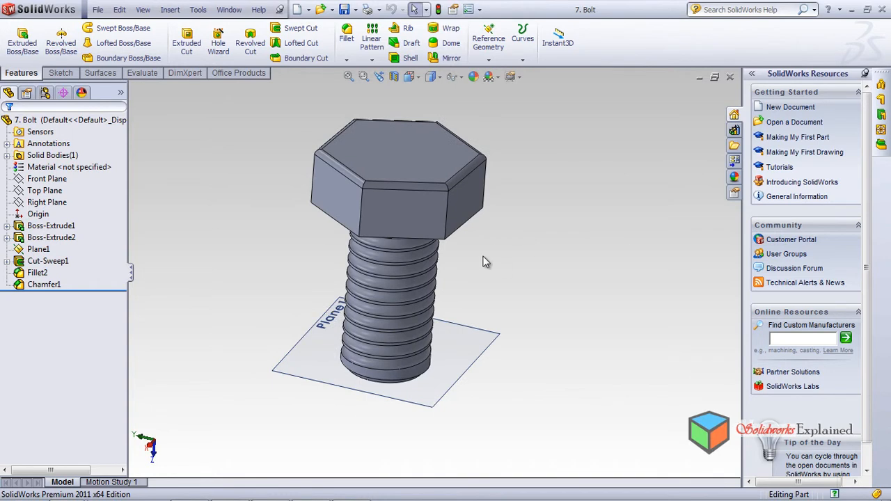
Step: Open the material library to edit the bolt's unspecified material
{"action": "left_click", "coordinate": [62, 169]}
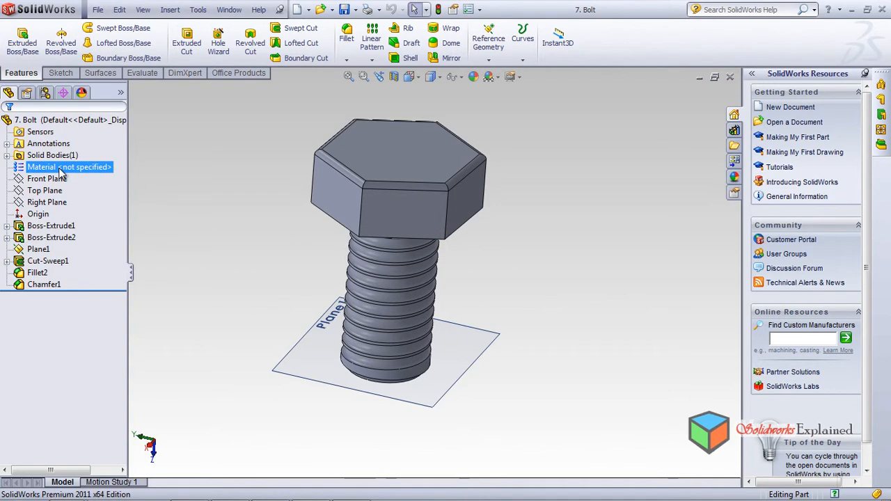
{"action": "right_click", "coordinate": [61, 174]}
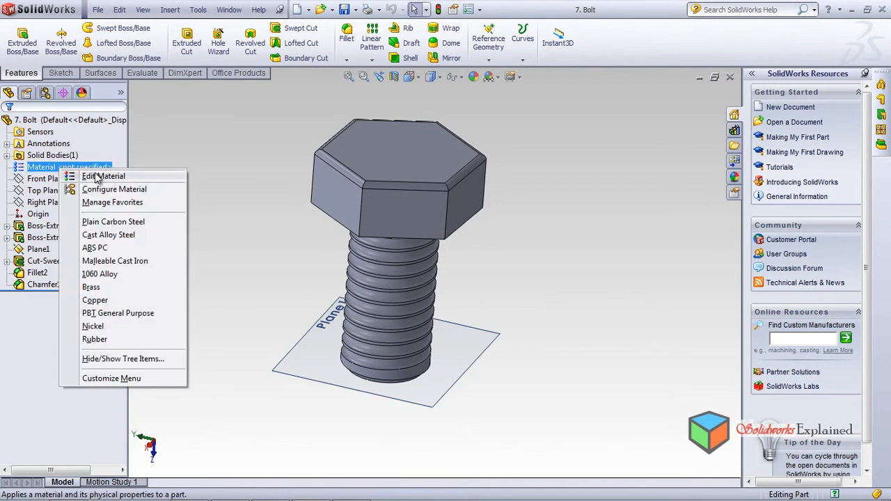
{"action": "left_click", "coordinate": [96, 179]}
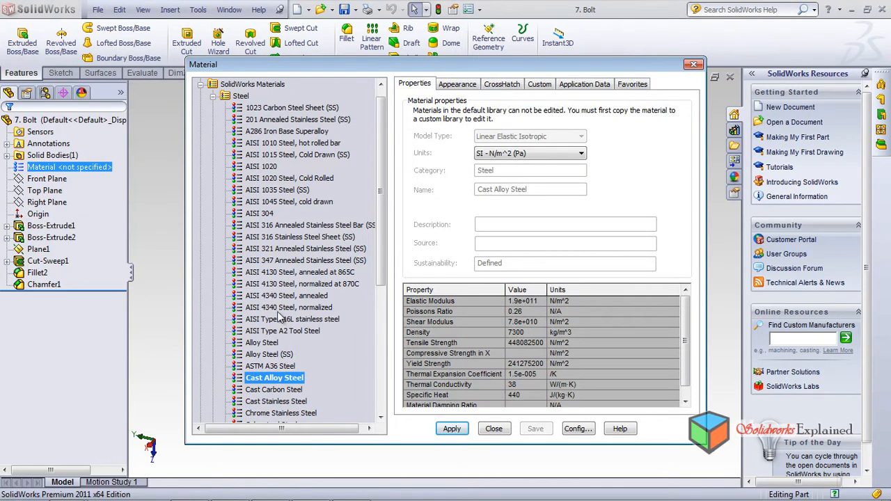
Step: Apply the titanium alloy Commercially Pure grade 2 longitudinal (SS) to the bolt, keeping the model in view beside the material library
{"action": "left_click", "coordinate": [286, 284]}
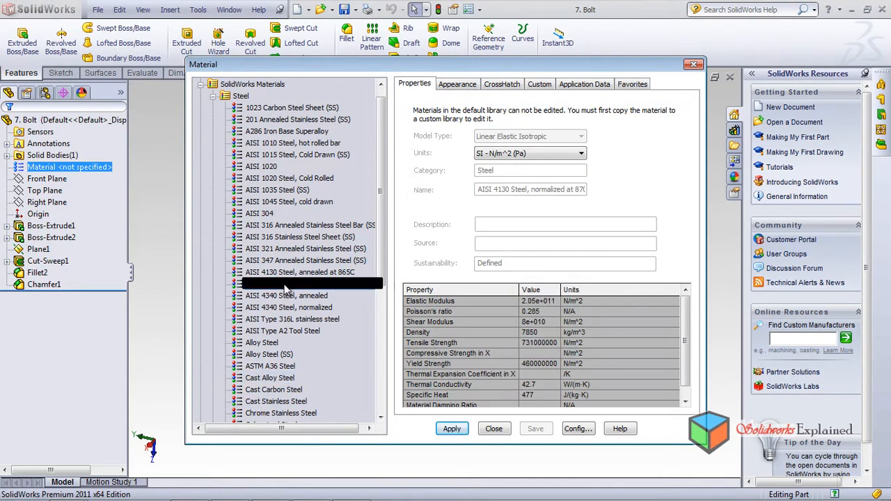
{"action": "scroll", "coordinate": [312, 280], "scroll_direction": "down", "scroll_amount": 6}
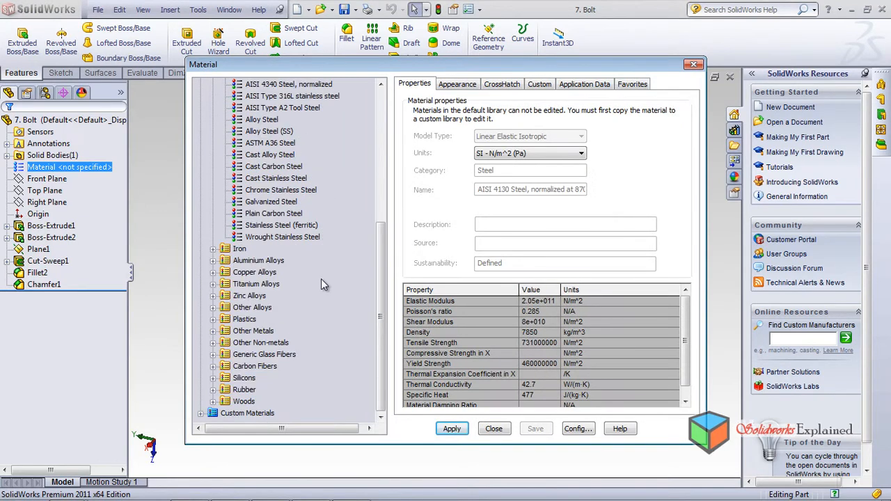
{"action": "left_click", "coordinate": [245, 284]}
{"action": "left_click", "coordinate": [213, 284]}
{"action": "left_click", "coordinate": [254, 249]}
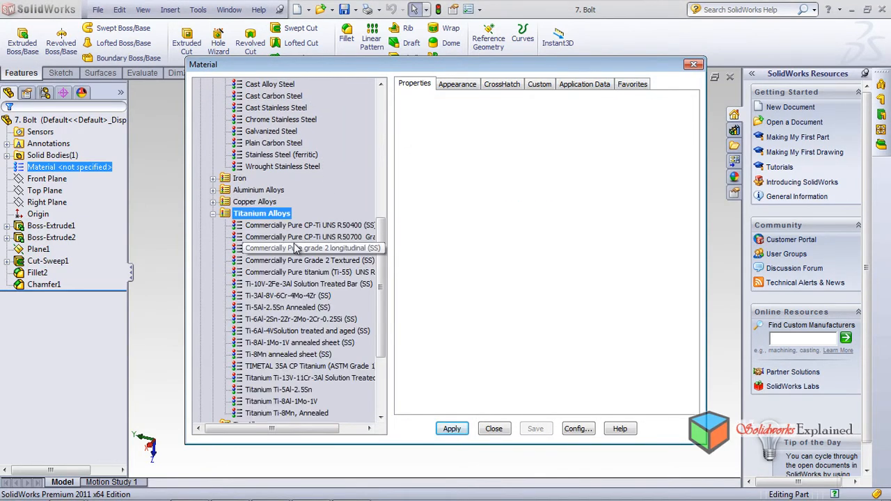
{"action": "left_click", "coordinate": [452, 429]}
{"action": "left_click_drag", "start_coordinate": [418, 68], "coordinate": [600, 90]}
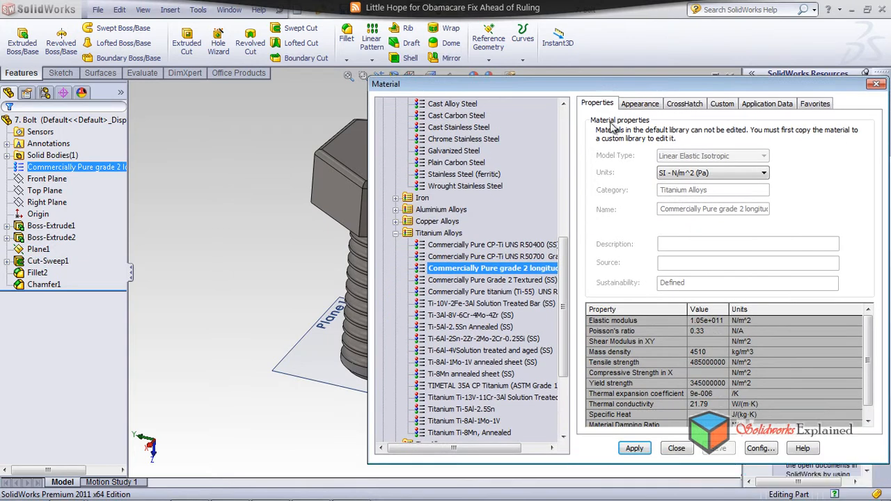
Step: Try the titanium alloys Ti-10V-2Fe-3Al Solution Treated Bar (SS) and TIMETAL 35A CP Titanium (ASTM Grade 1) on the bolt
{"action": "left_click", "coordinate": [495, 304]}
{"action": "left_click", "coordinate": [636, 449]}
{"action": "left_click_drag", "start_coordinate": [544, 86], "coordinate": [609, 115]}
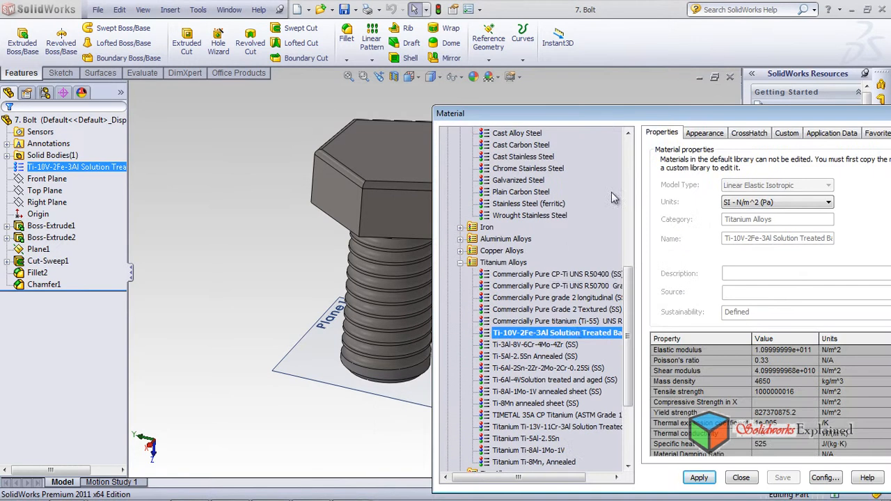
{"action": "left_click", "coordinate": [550, 415]}
{"action": "left_click", "coordinate": [698, 477]}
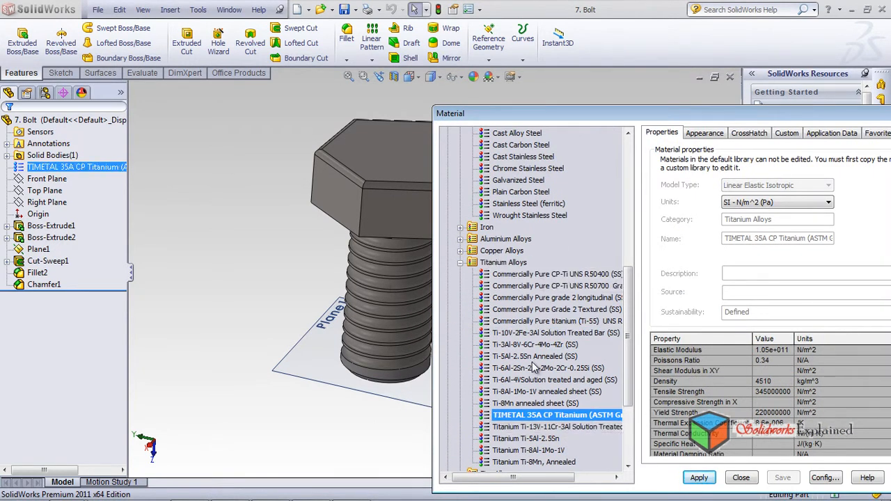
Step: Apply Zinc AC41A Alloy, As Cast from the zinc alloys to the bolt
{"action": "scroll", "coordinate": [536, 365], "scroll_direction": "down", "scroll_amount": 3}
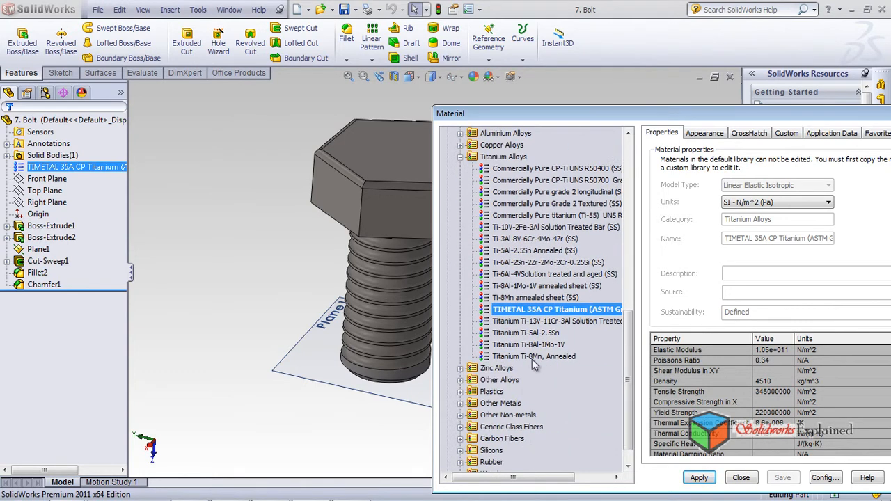
{"action": "left_click", "coordinate": [481, 370]}
{"action": "left_click", "coordinate": [460, 369]}
{"action": "left_click", "coordinate": [504, 380]}
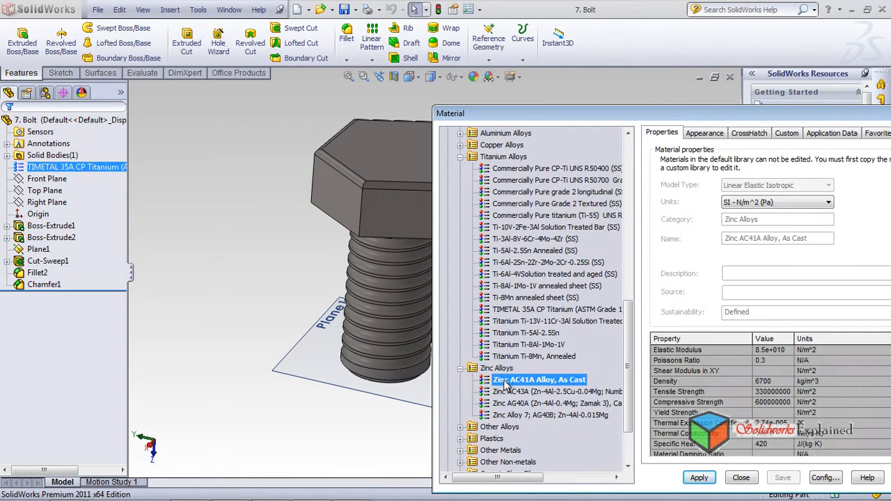
{"action": "left_click", "coordinate": [696, 478]}
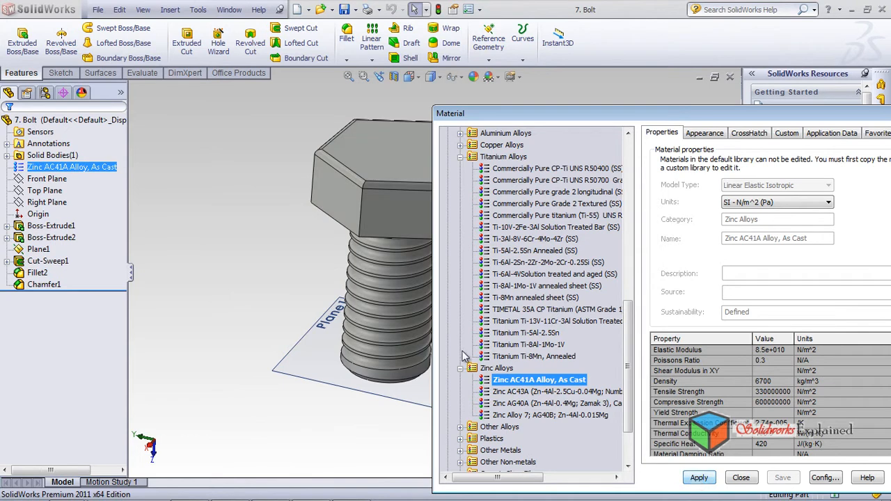
Step: Try Zinc Alloy 7; AG40B; Zn-4Al-0.015Mg and Zinc AC43A on the bolt
{"action": "left_click", "coordinate": [538, 415]}
{"action": "left_click", "coordinate": [712, 481]}
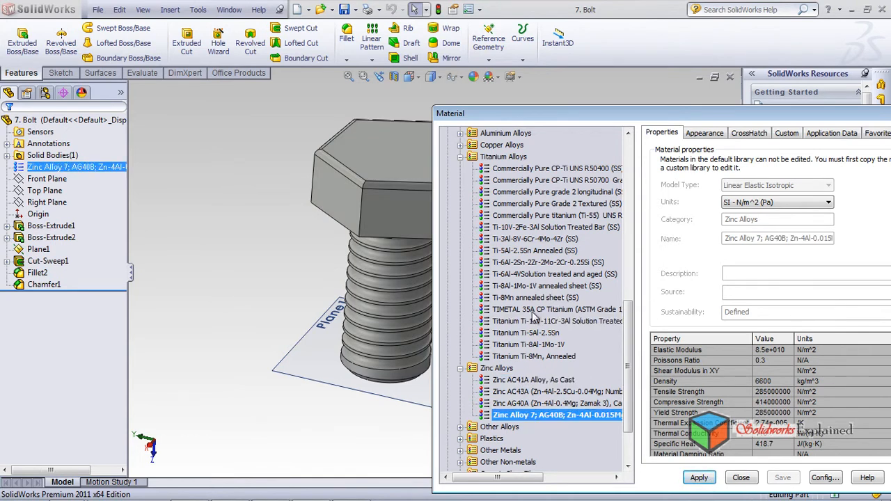
{"action": "left_click", "coordinate": [510, 391]}
{"action": "left_click", "coordinate": [697, 478]}
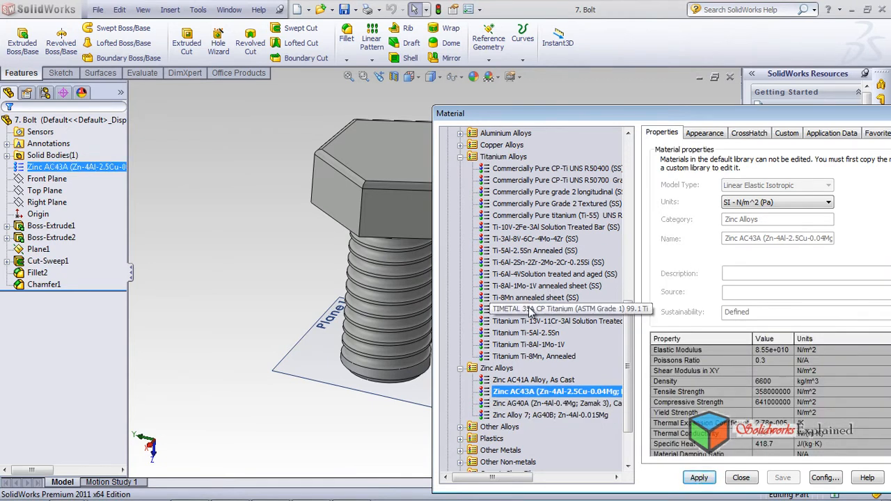
Step: Apply Pure Gold from the Other Metals category to the bolt and close the material library
{"action": "scroll", "coordinate": [629, 326], "scroll_direction": "down", "scroll_amount": 2}
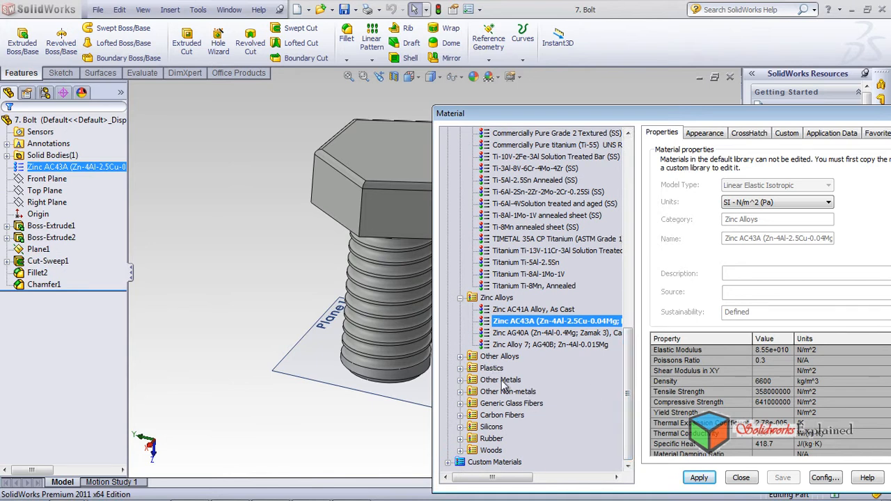
{"action": "left_click", "coordinate": [503, 380]}
{"action": "left_click", "coordinate": [461, 381]}
{"action": "left_click", "coordinate": [504, 390]}
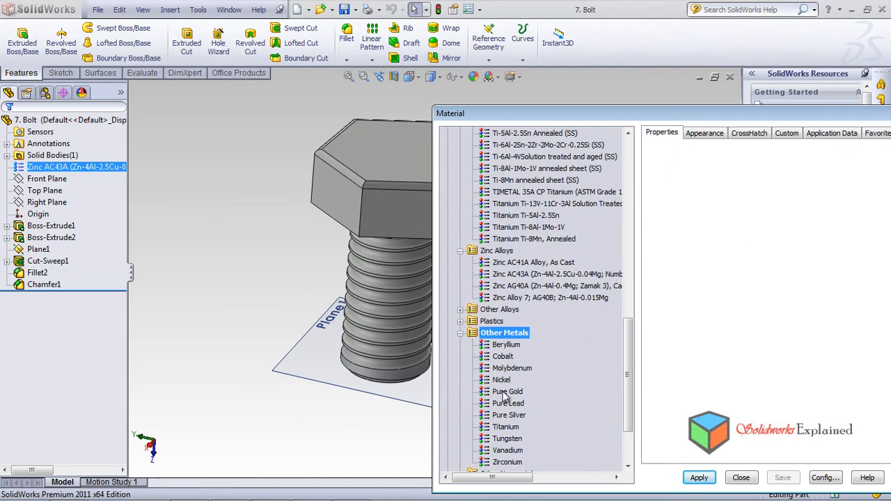
{"action": "left_click", "coordinate": [697, 479]}
{"action": "left_click_drag", "start_coordinate": [676, 120], "coordinate": [549, 101]}
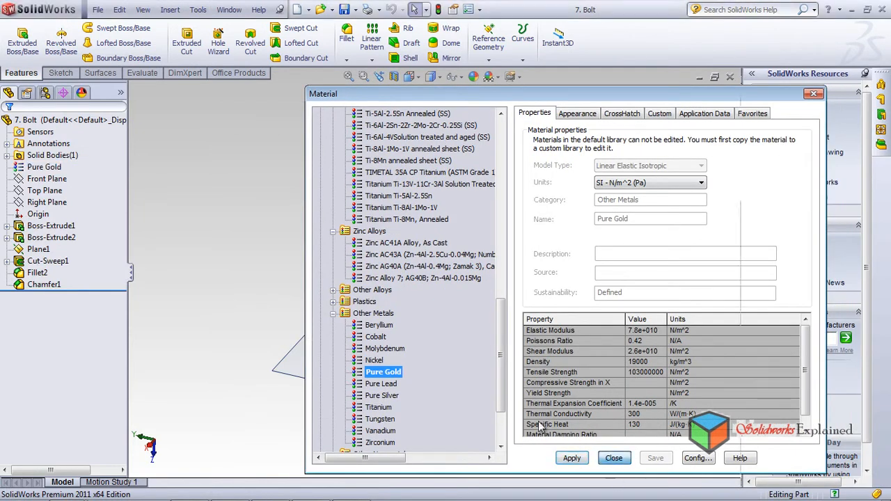
{"action": "left_click", "coordinate": [612, 458]}
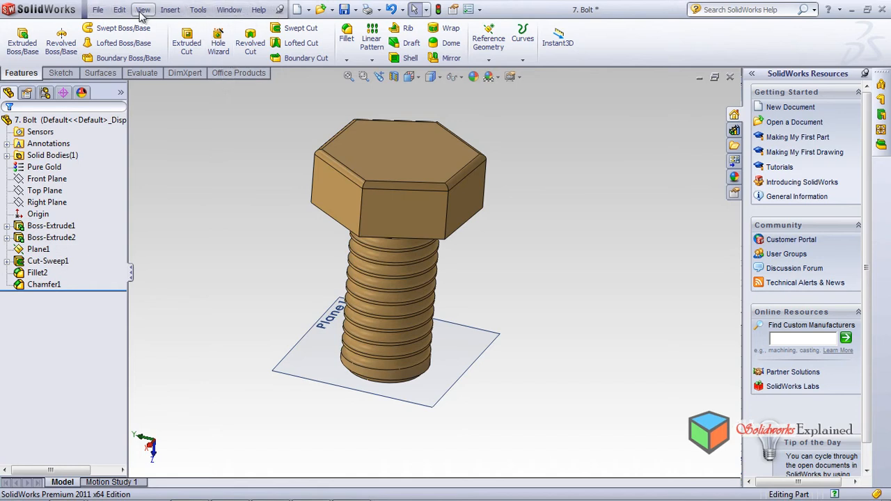
Step: Activate the PhotoView 360 add-in for the current session
{"action": "left_click", "coordinate": [199, 9]}
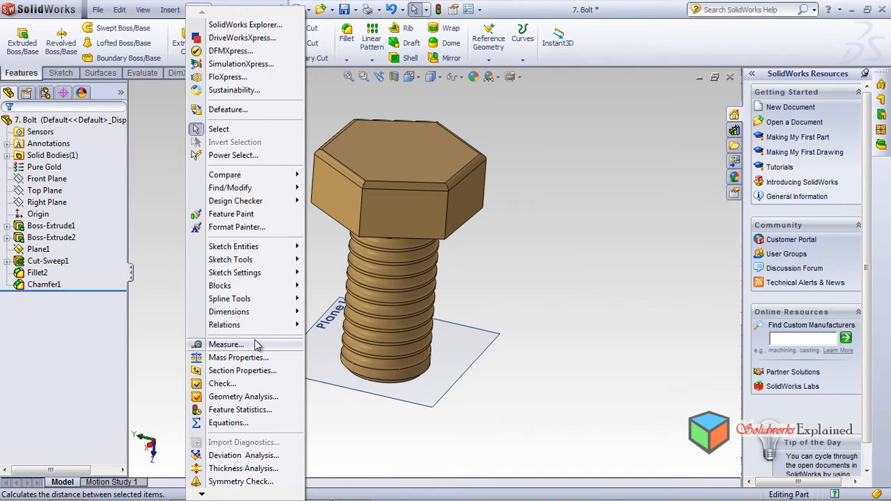
{"action": "left_click", "coordinate": [209, 9]}
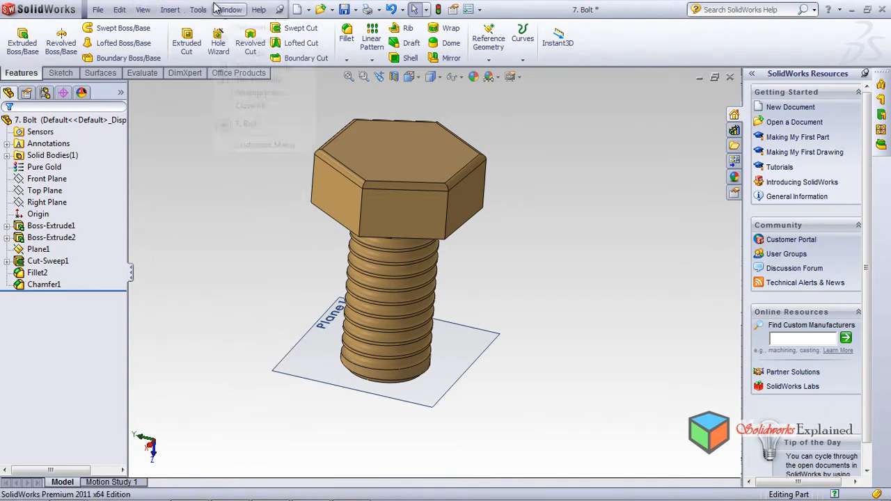
{"action": "left_click", "coordinate": [170, 10]}
{"action": "mouse_move", "coordinate": [223, 11]}
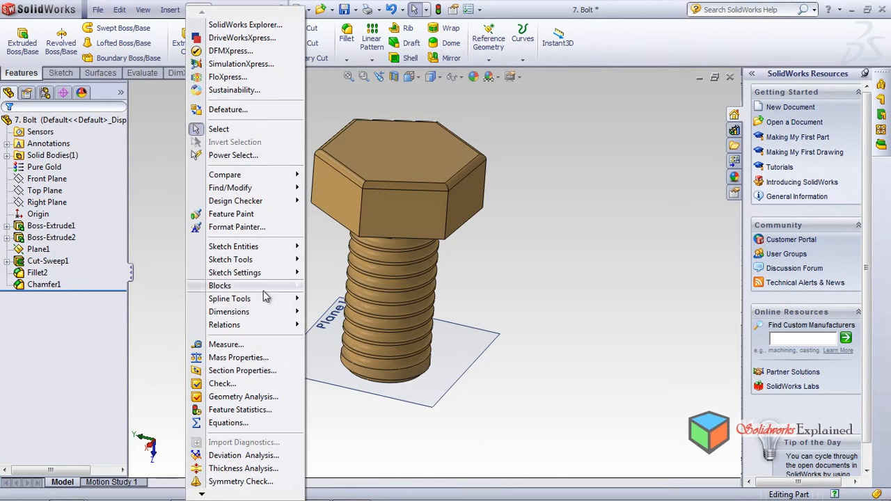
{"action": "mouse_move", "coordinate": [264, 292]}
{"action": "mouse_move", "coordinate": [201, 495]}
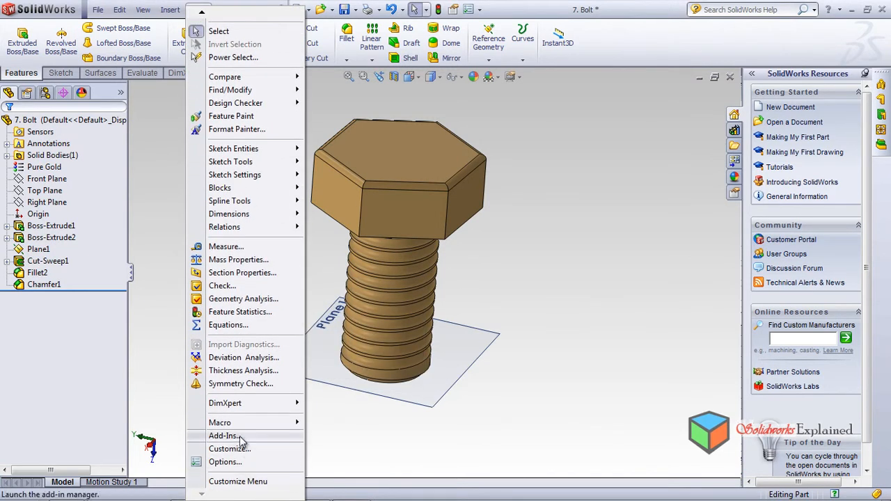
{"action": "left_click", "coordinate": [241, 437]}
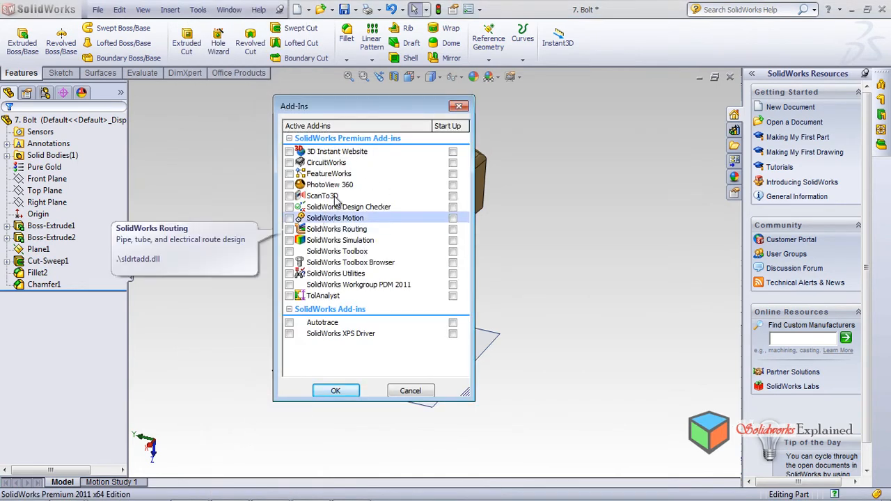
{"action": "left_click", "coordinate": [289, 184]}
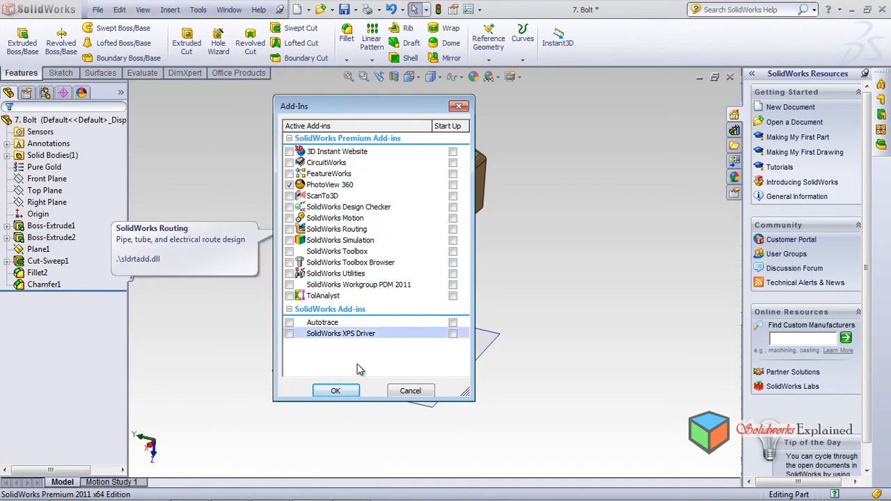
{"action": "left_click", "coordinate": [336, 392]}
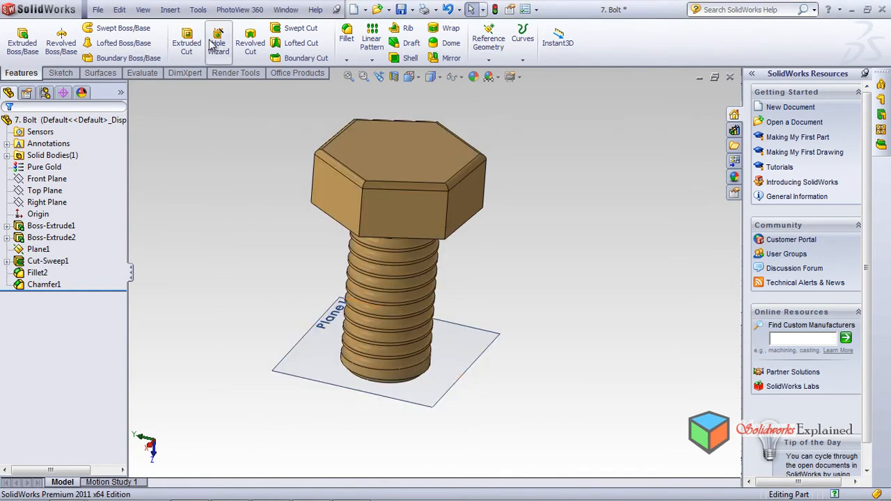
Step: Turn on the PhotoView 360 Integrated Preview and view the rendered bolt from its threaded end
{"action": "left_click", "coordinate": [248, 15]}
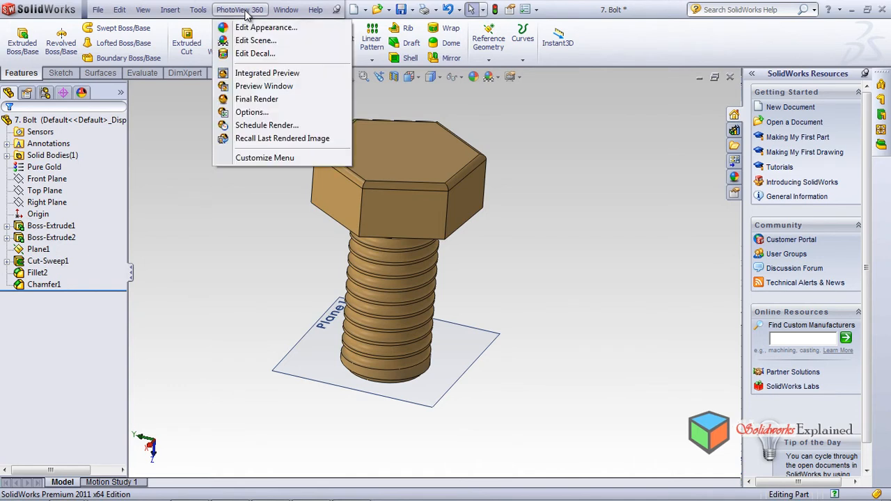
{"action": "left_click", "coordinate": [222, 78]}
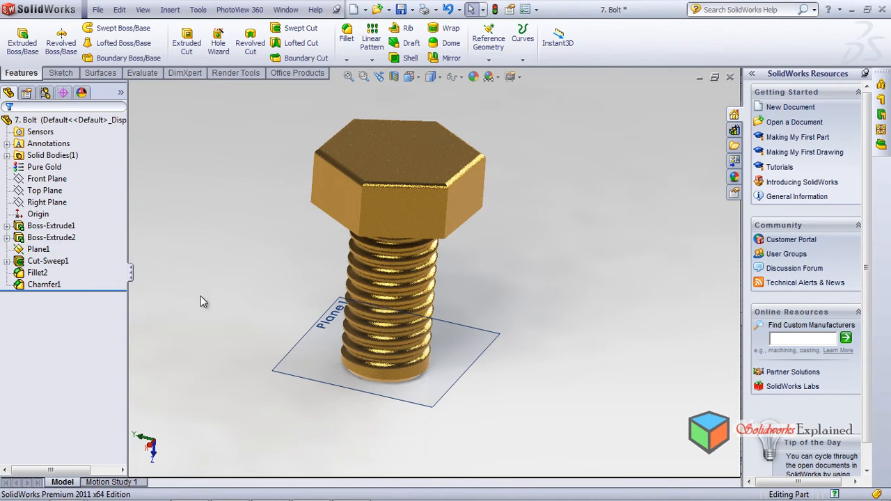
{"action": "middle_click_drag", "start_coordinate": [230, 212], "coordinate": [390, 292]}
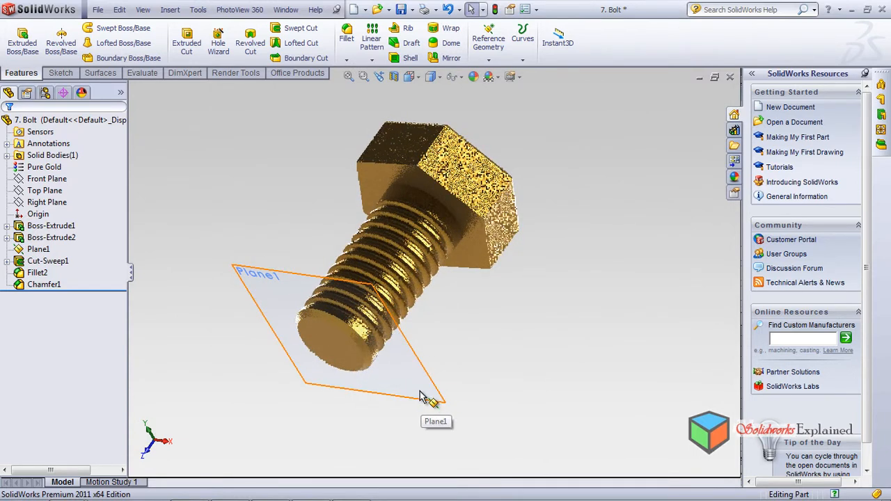
{"action": "left_click", "coordinate": [887, 490]}
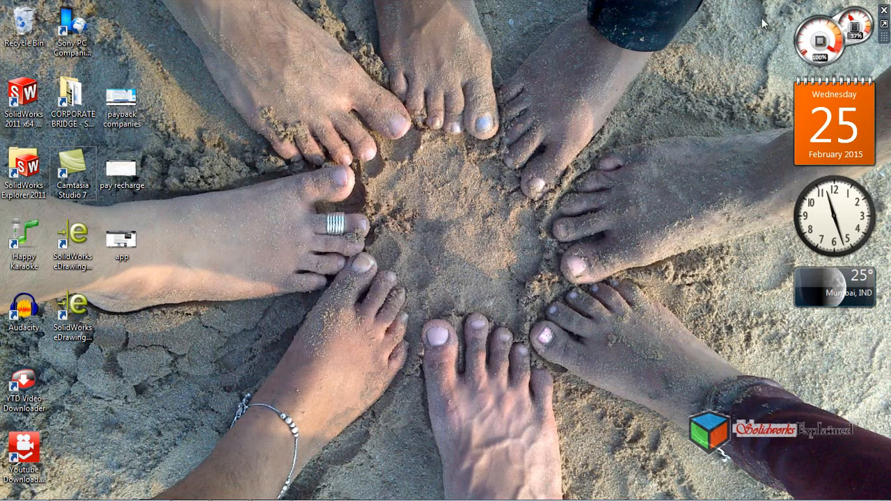
{"action": "mouse_move", "coordinate": [886, 498]}
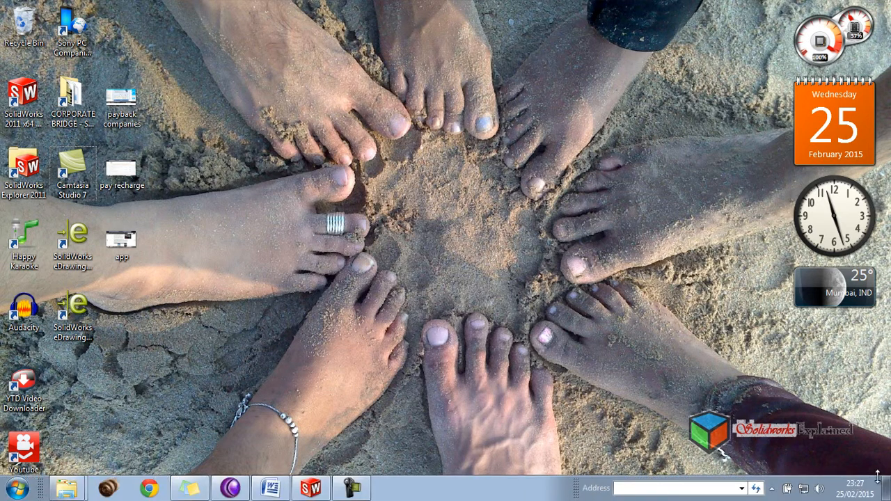
{"action": "left_click", "coordinate": [888, 489]}
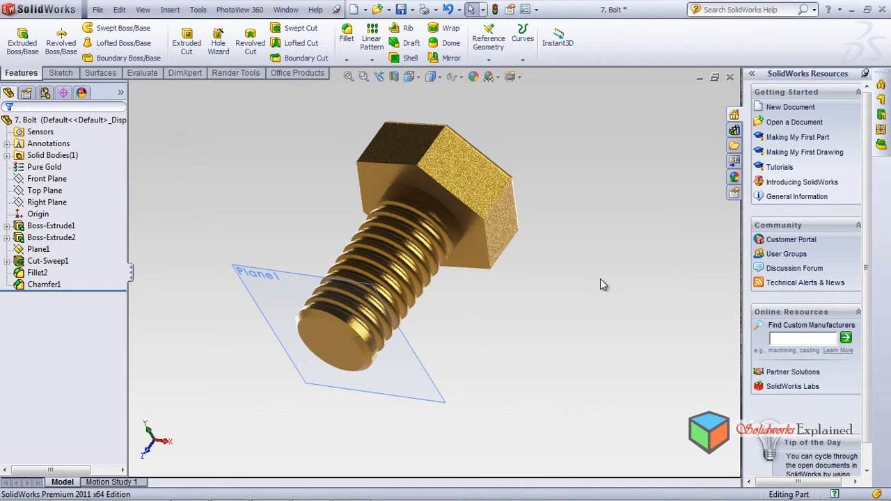
Step: Apply Cobalt from the Other Metals category to the bolt and close the material library
{"action": "left_click", "coordinate": [56, 156]}
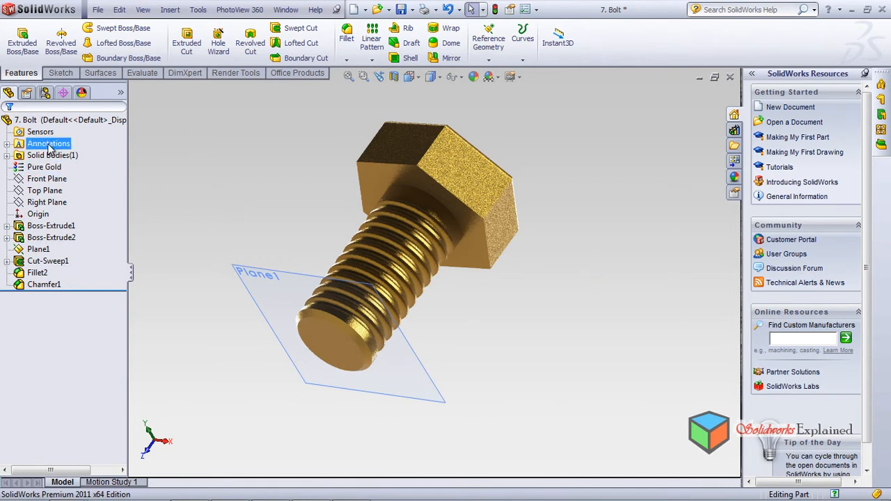
{"action": "left_click", "coordinate": [45, 168]}
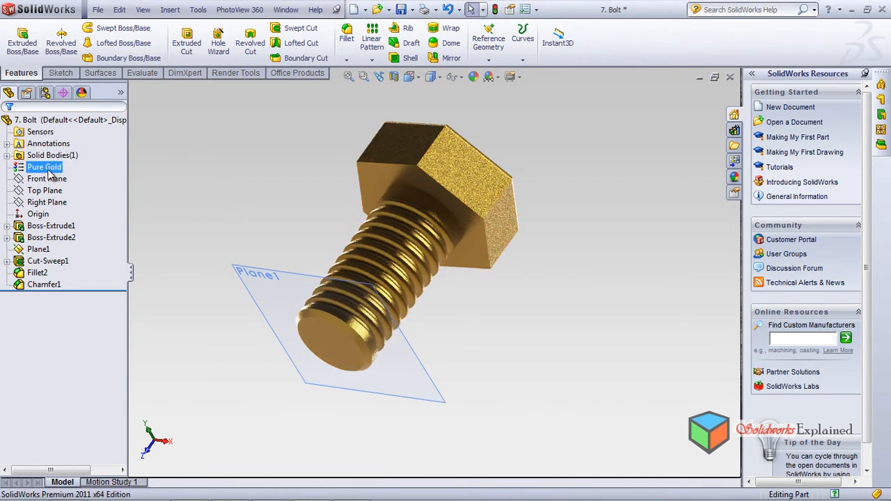
{"action": "right_click", "coordinate": [50, 174]}
{"action": "left_click", "coordinate": [88, 177]}
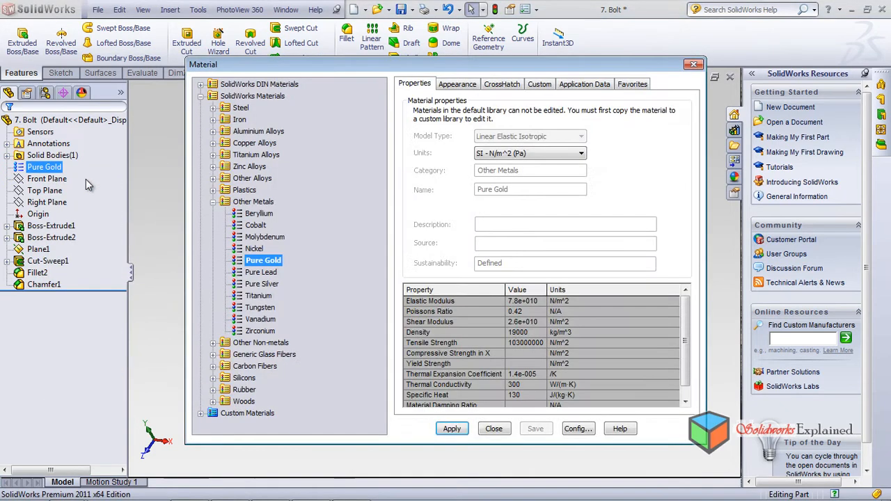
{"action": "left_click", "coordinate": [256, 226]}
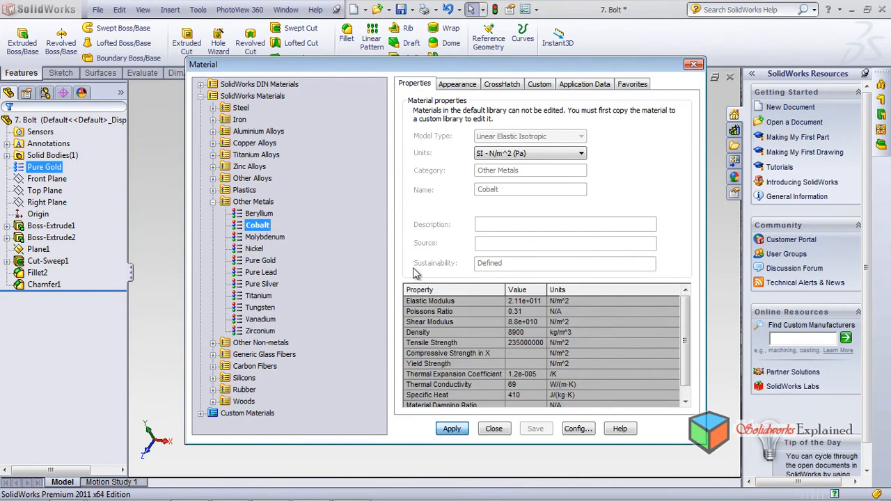
{"action": "left_click_drag", "start_coordinate": [333, 67], "coordinate": [608, 72]}
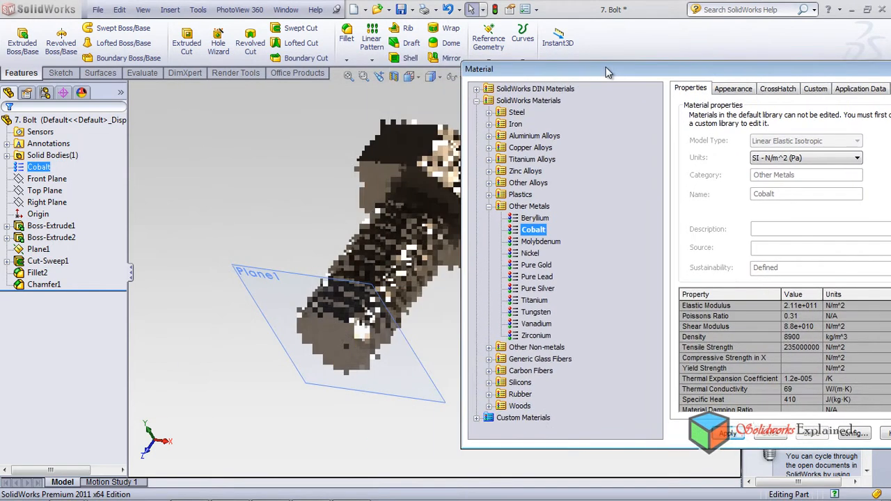
{"action": "left_click", "coordinate": [771, 434]}
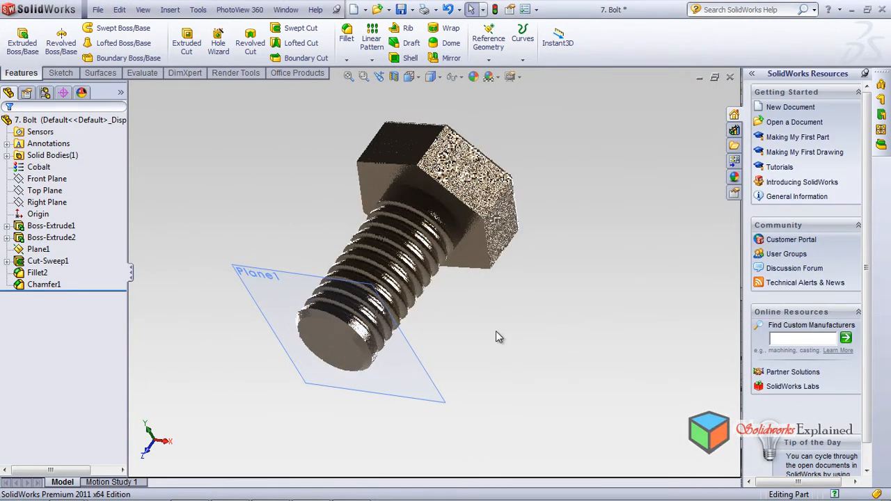
Step: View the rendered cobalt bolt from its head side and turn off the PhotoView 360 Integrated Preview
{"action": "left_click", "coordinate": [240, 10]}
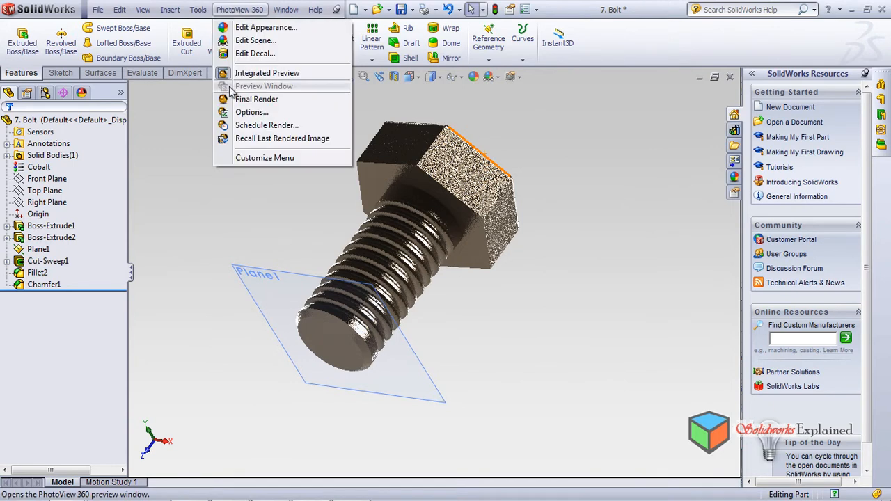
{"action": "left_click", "coordinate": [685, 355]}
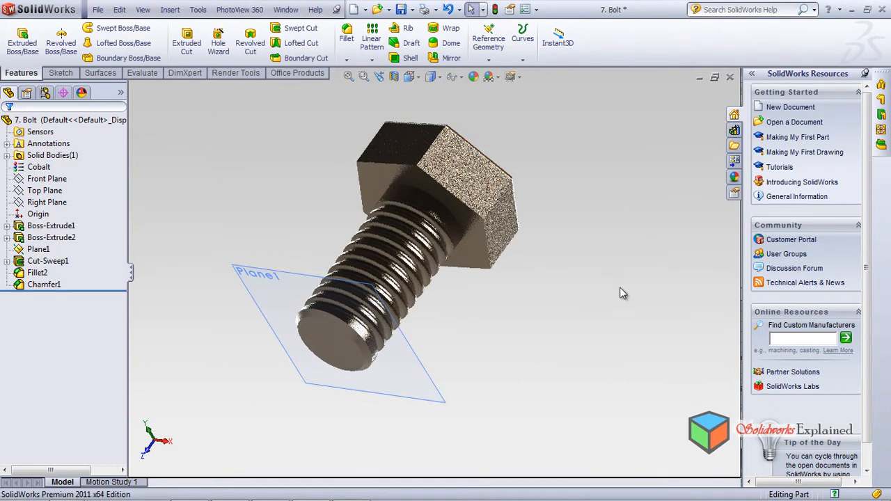
{"action": "middle_click_drag", "start_coordinate": [612, 303], "coordinate": [446, 304]}
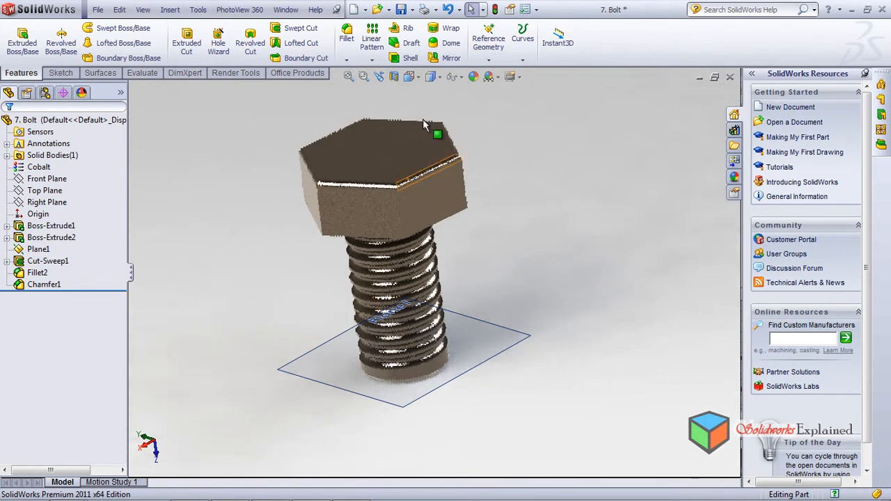
{"action": "left_click", "coordinate": [221, 16]}
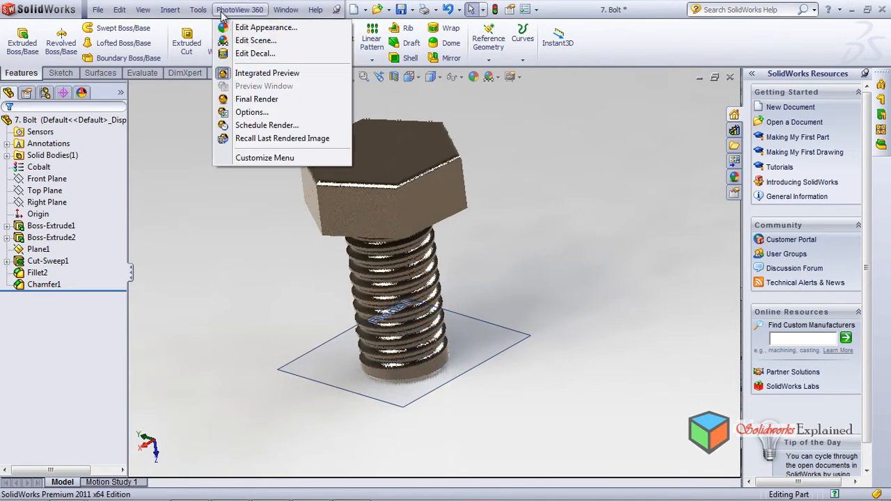
{"action": "left_click", "coordinate": [221, 74]}
{"action": "middle_click_drag", "start_coordinate": [537, 289], "coordinate": [292, 478]}
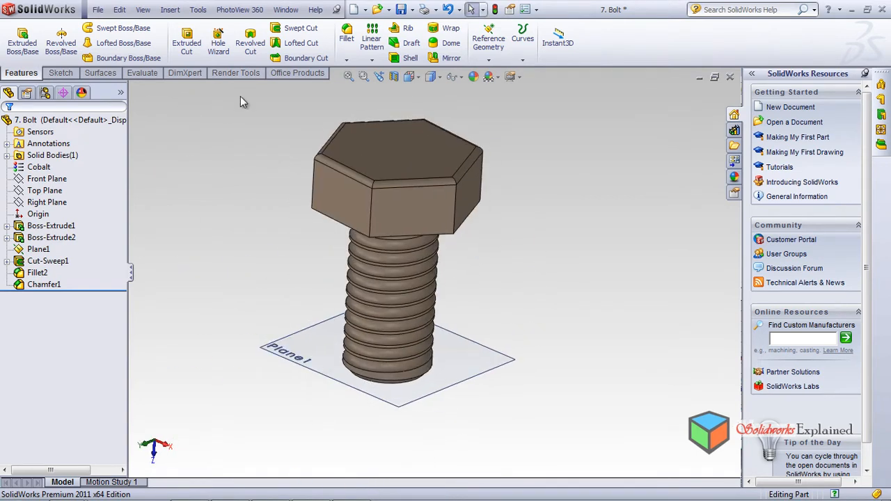
Step: Run a PhotoView 360 Final Render of the upright bolt and position the render window to inspect the image
{"action": "left_click", "coordinate": [239, 9]}
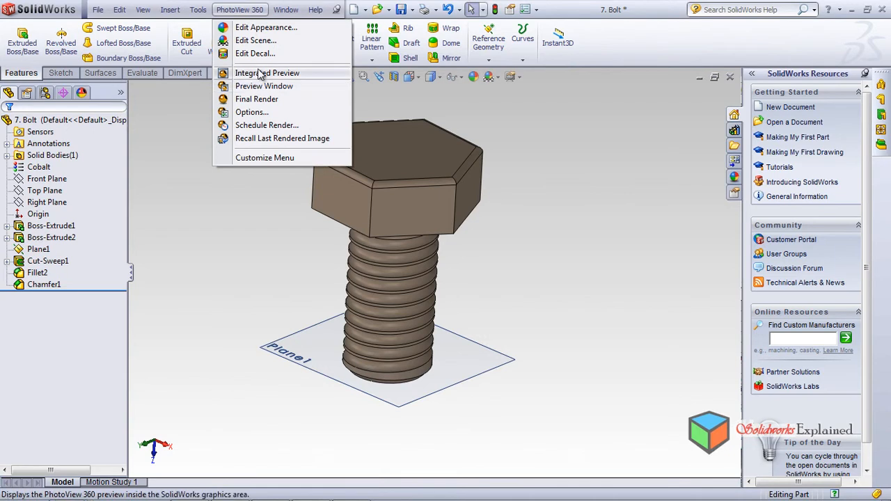
{"action": "left_click", "coordinate": [243, 103]}
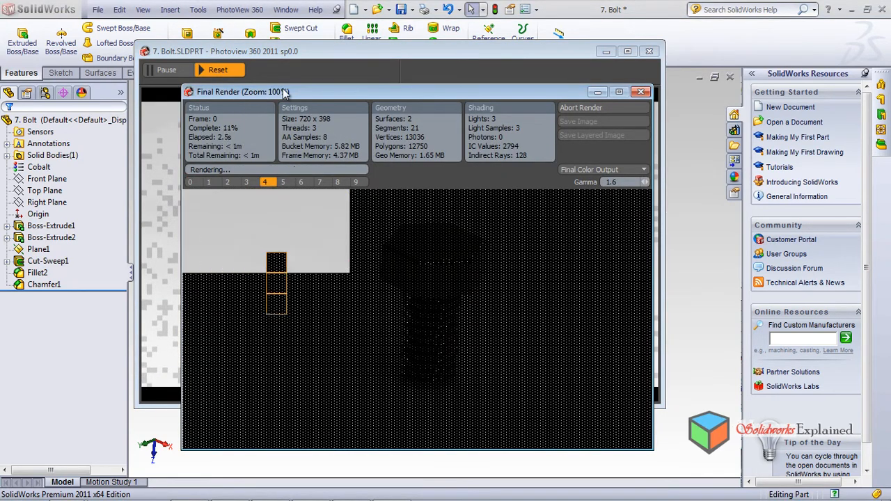
{"action": "left_click_drag", "start_coordinate": [299, 92], "coordinate": [601, 70]}
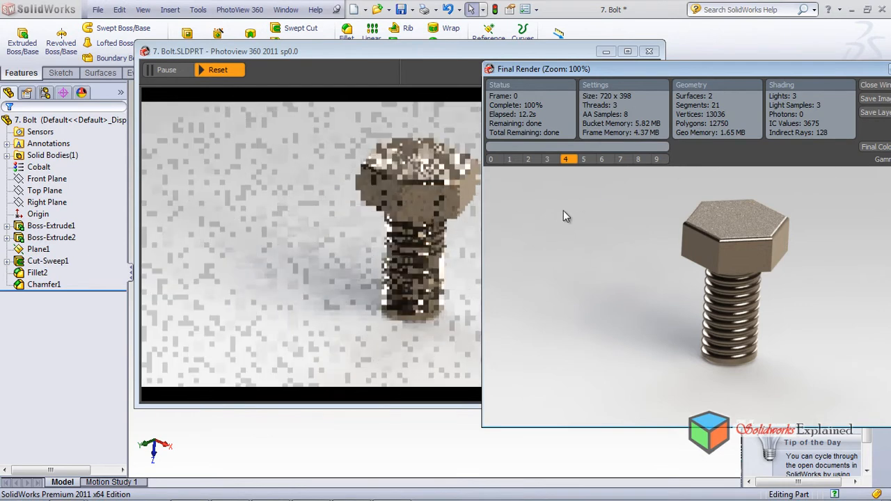
{"action": "left_click_drag", "start_coordinate": [557, 69], "coordinate": [550, 90]}
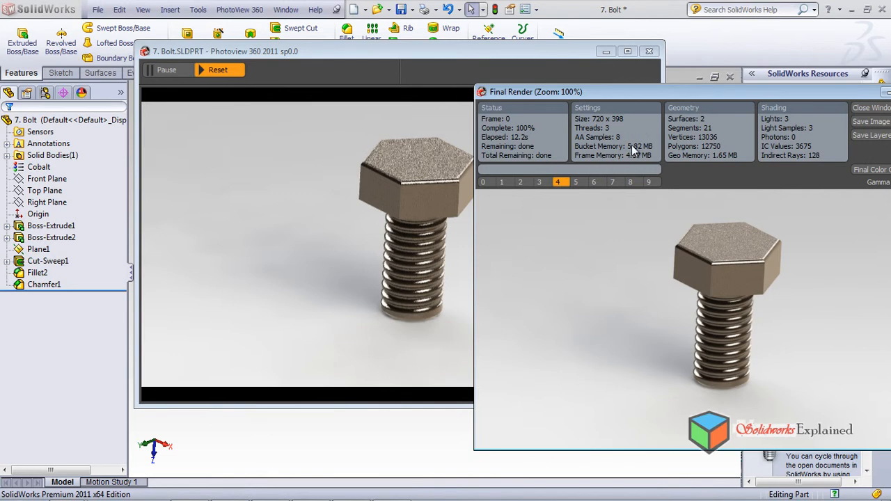
{"action": "left_click_drag", "start_coordinate": [637, 92], "coordinate": [623, 99]}
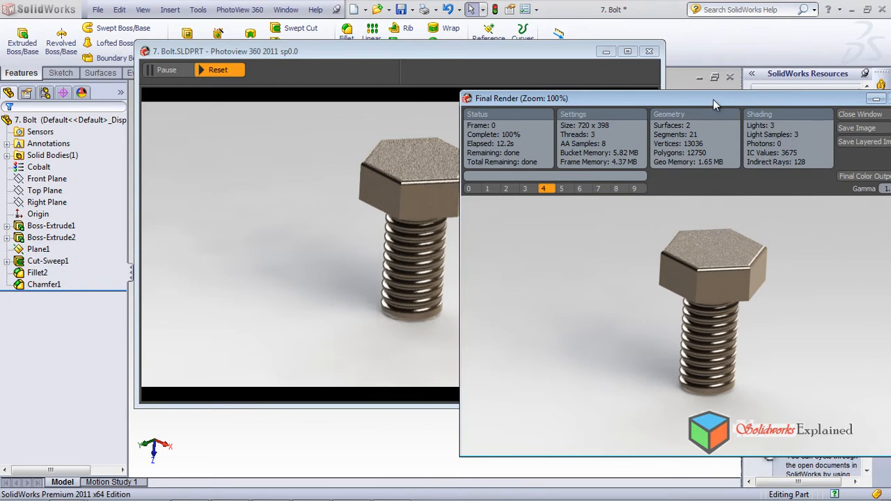
{"action": "left_click_drag", "start_coordinate": [645, 101], "coordinate": [508, 129]}
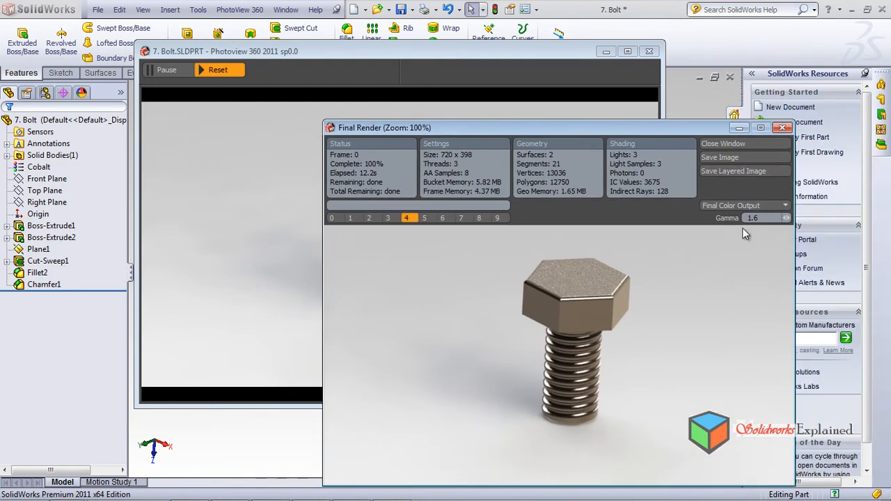
{"action": "left_click_drag", "start_coordinate": [469, 131], "coordinate": [605, 84]}
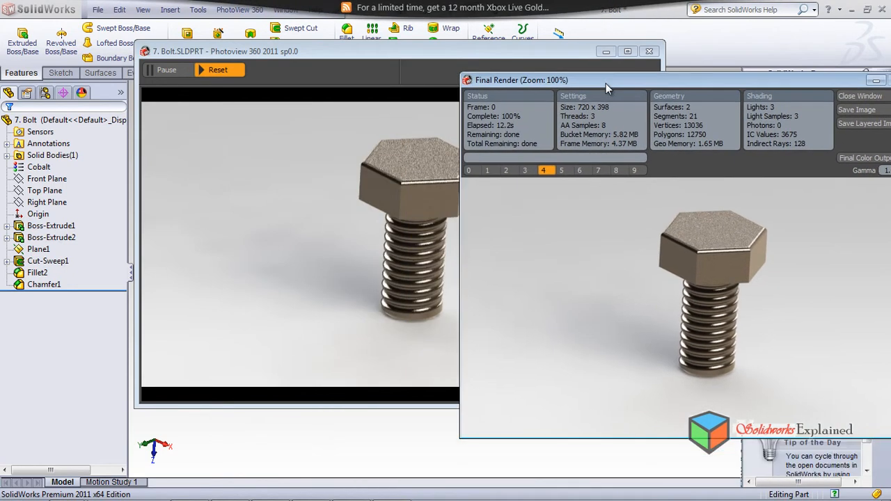
Step: Check render slot 7 and close the Final Render and PhotoView preview windows
{"action": "left_click", "coordinate": [598, 170]}
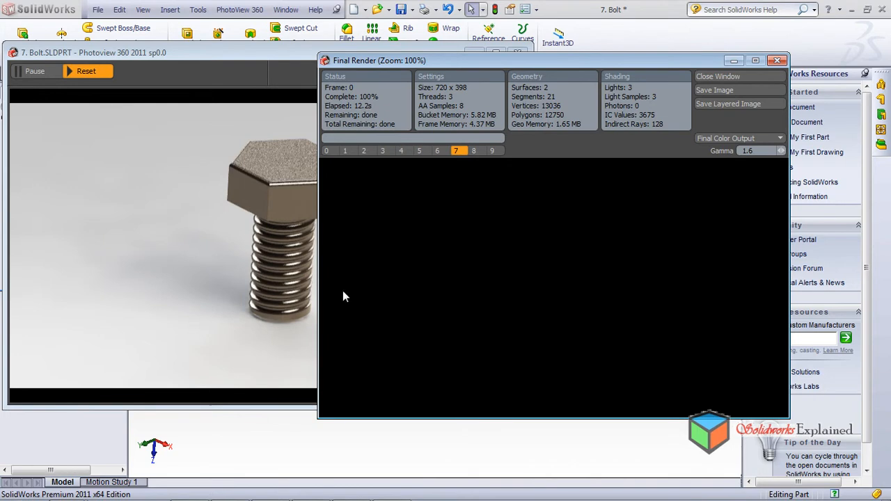
{"action": "left_click", "coordinate": [778, 61]}
{"action": "left_click", "coordinate": [517, 53]}
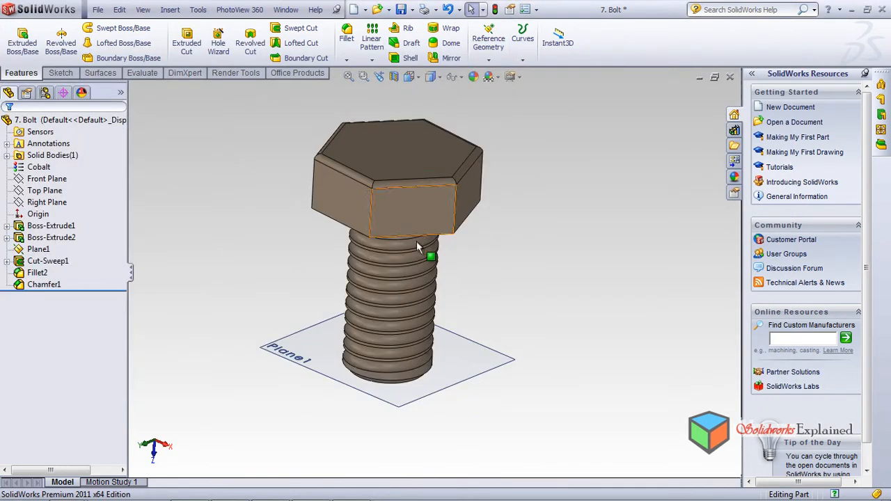
Step: Run a PhotoView 360 Final Render of the bolt seen obliquely from its threaded end
{"action": "middle_click_drag", "start_coordinate": [377, 274], "coordinate": [413, 82]}
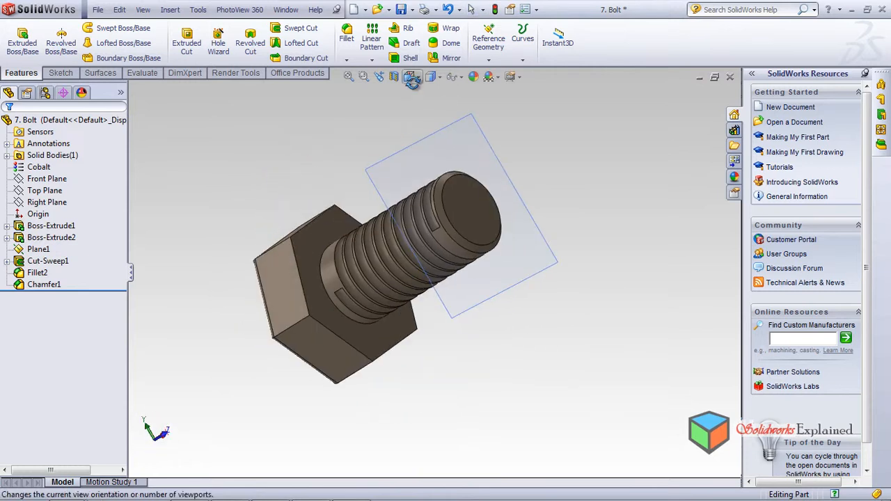
{"action": "left_click", "coordinate": [230, 11]}
{"action": "left_click", "coordinate": [255, 99]}
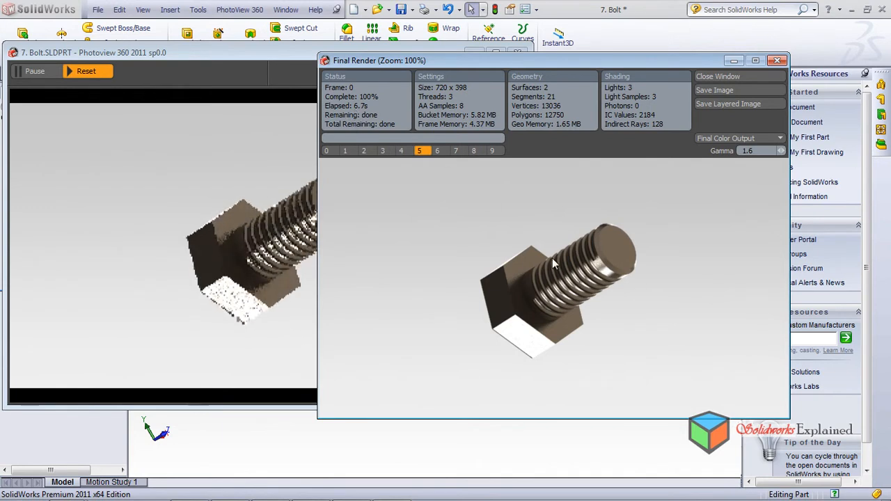
Step: Compare the images stored in render slots 0 and 2 through 8, and close both render windows
{"action": "left_click", "coordinate": [439, 152]}
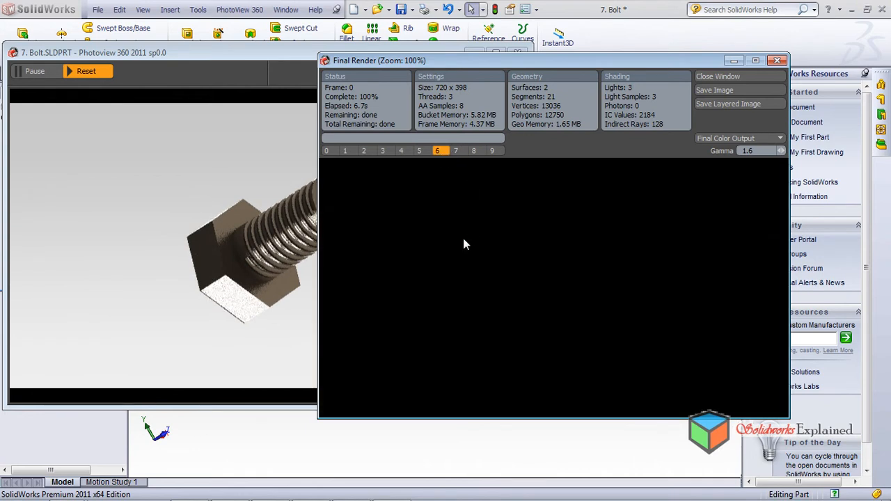
{"action": "left_click", "coordinate": [338, 152]}
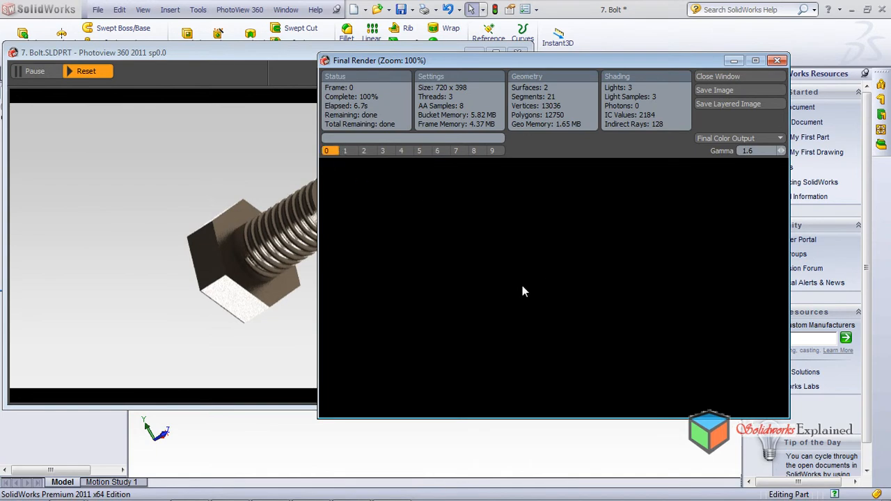
{"action": "left_click", "coordinate": [363, 151]}
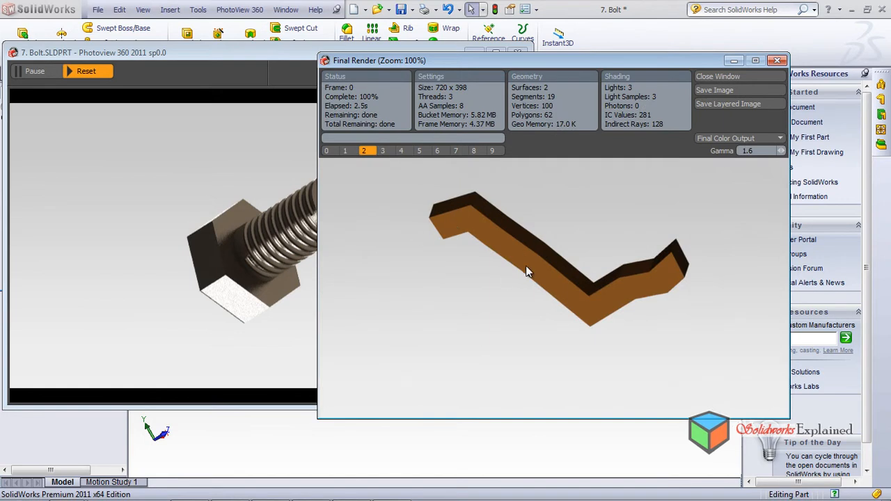
{"action": "left_click", "coordinate": [382, 152]}
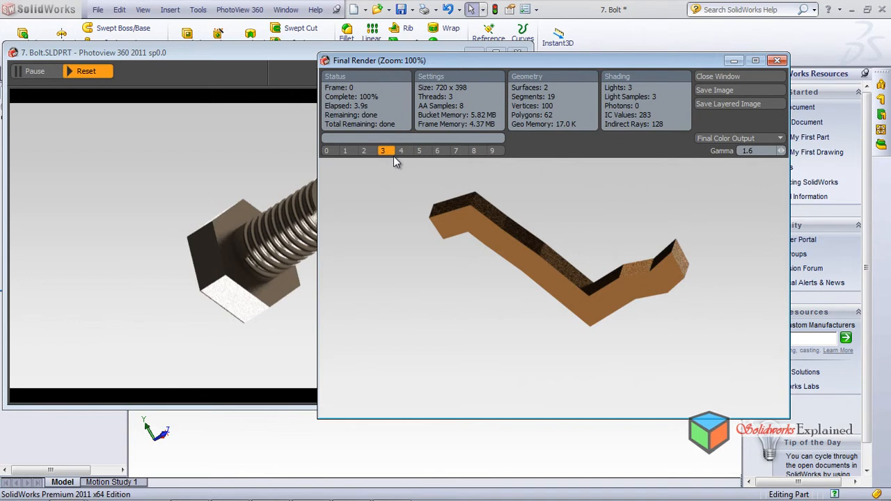
{"action": "left_click", "coordinate": [401, 152]}
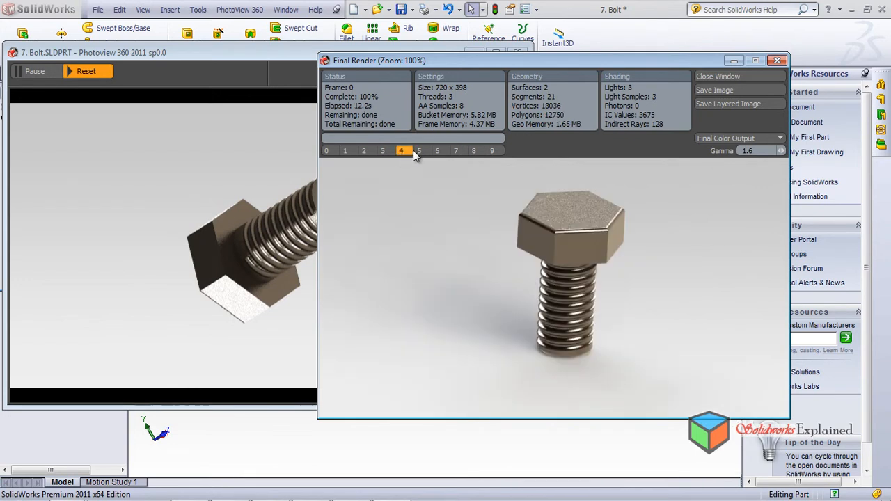
{"action": "left_click", "coordinate": [421, 151]}
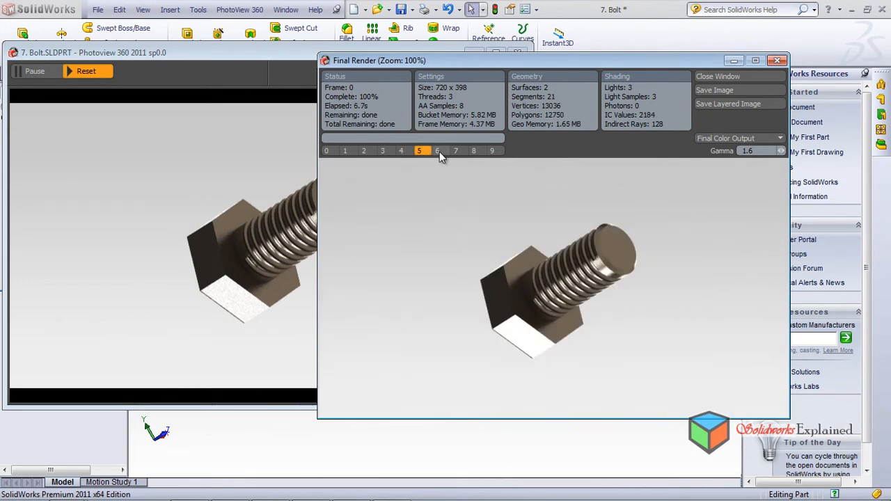
{"action": "left_click", "coordinate": [438, 152]}
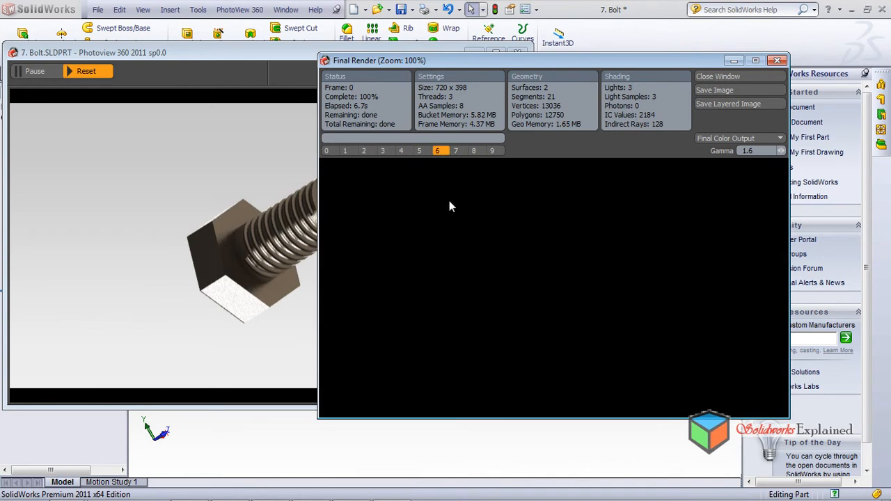
{"action": "left_click", "coordinate": [457, 150]}
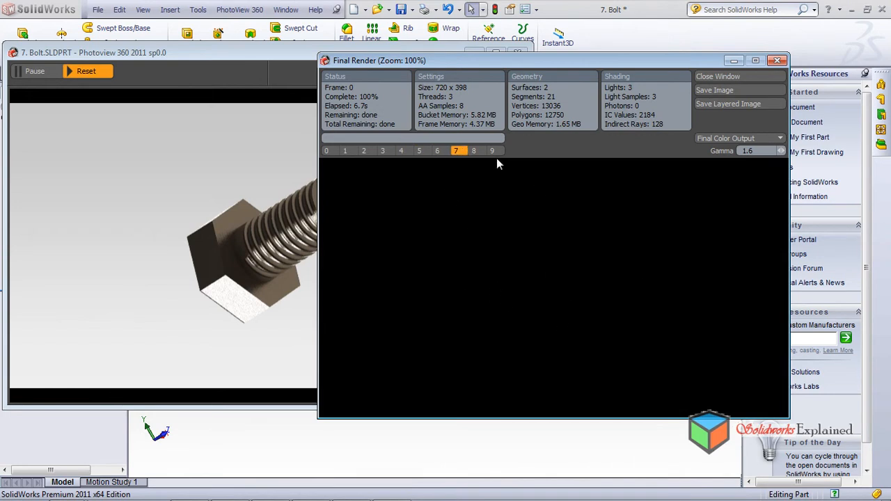
{"action": "left_click", "coordinate": [474, 151]}
{"action": "left_click", "coordinate": [778, 61]}
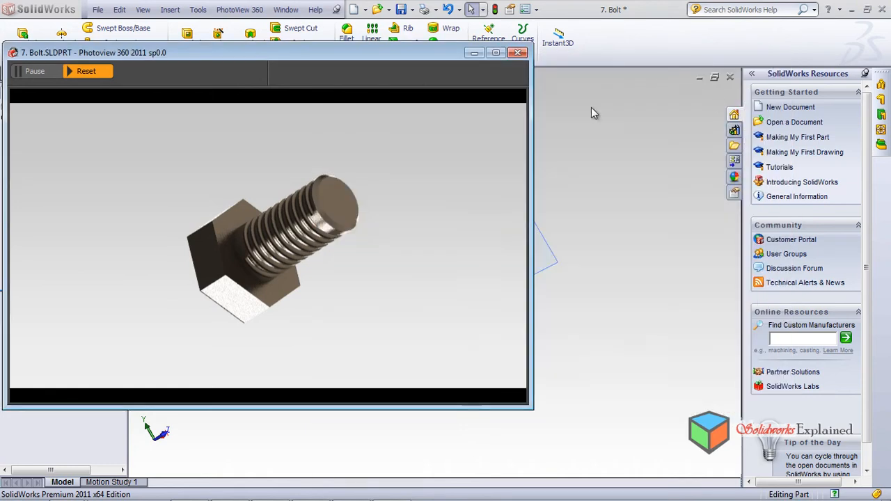
{"action": "left_click", "coordinate": [519, 52]}
Step: Browse the scene library's Basic and Studio Scenes and apply the Reflective Floor Checkered scene to the bolt
{"action": "middle_click_drag", "start_coordinate": [408, 249], "coordinate": [473, 341]}
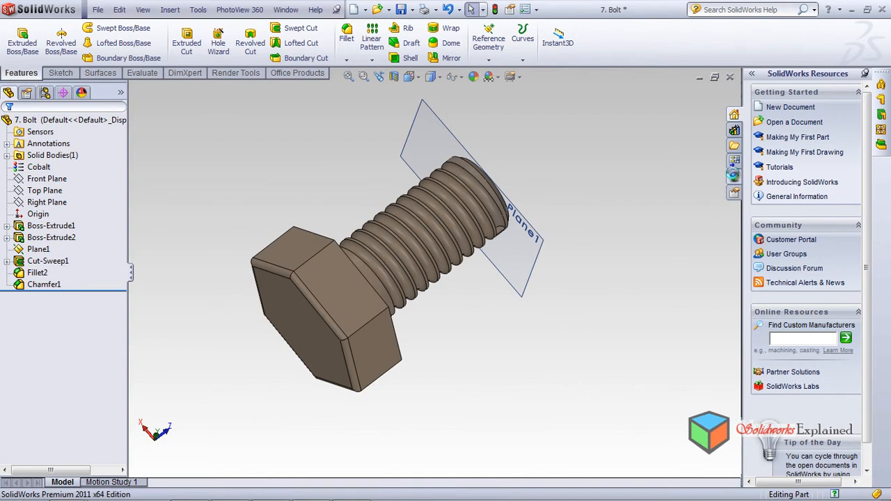
{"action": "left_click", "coordinate": [735, 177]}
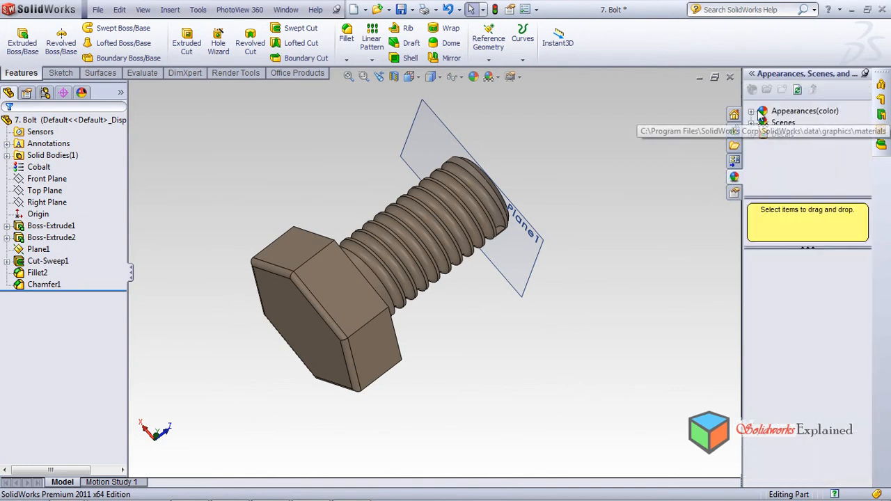
{"action": "left_click", "coordinate": [752, 112]}
{"action": "left_click", "coordinate": [752, 111]}
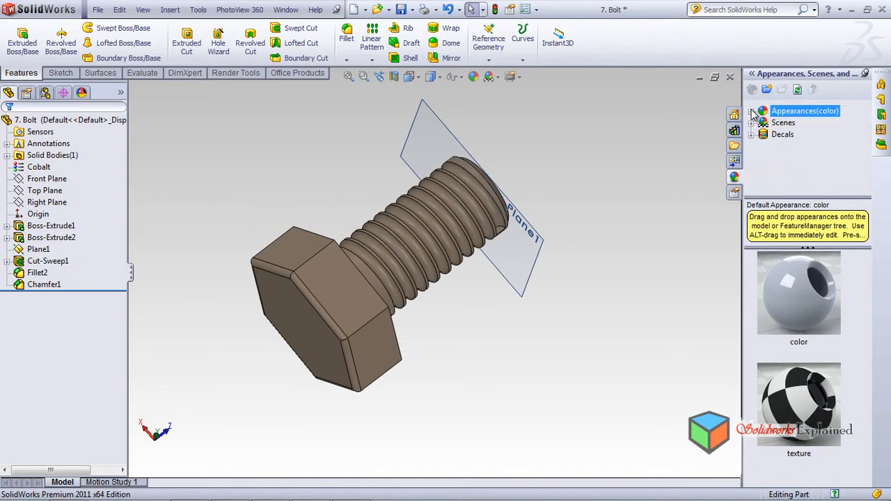
{"action": "left_click", "coordinate": [751, 123]}
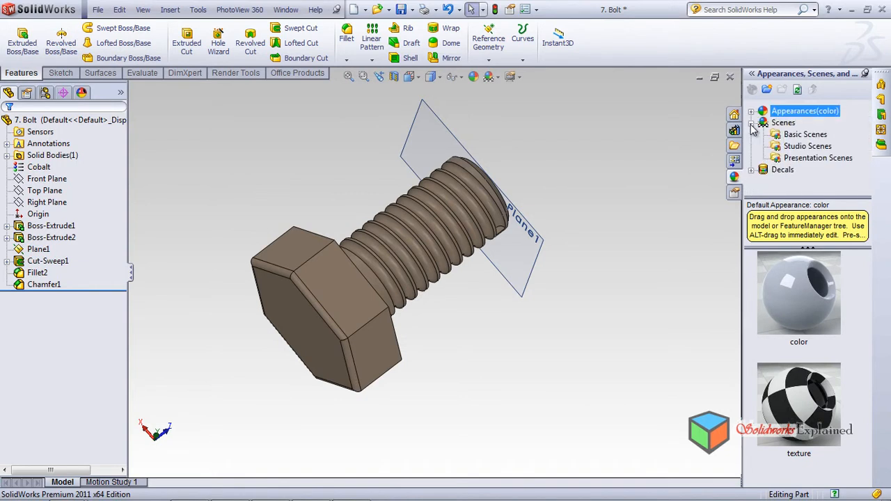
{"action": "left_click", "coordinate": [794, 134]}
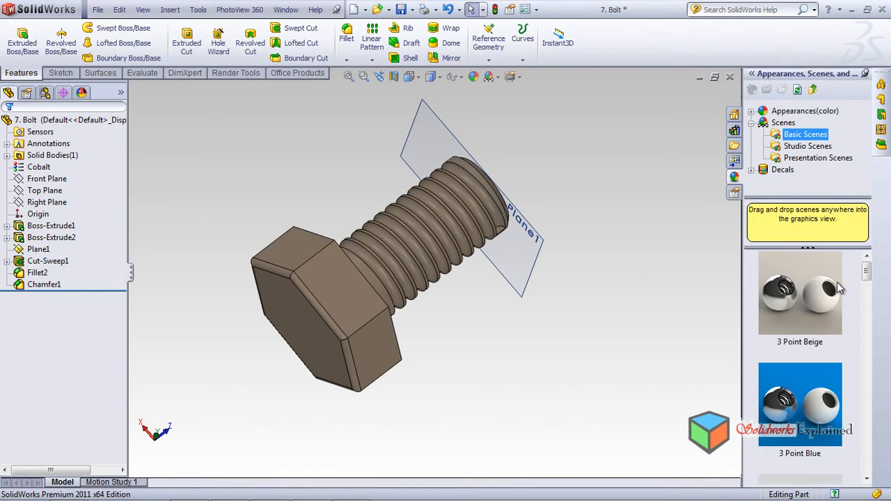
{"action": "left_click", "coordinate": [808, 146]}
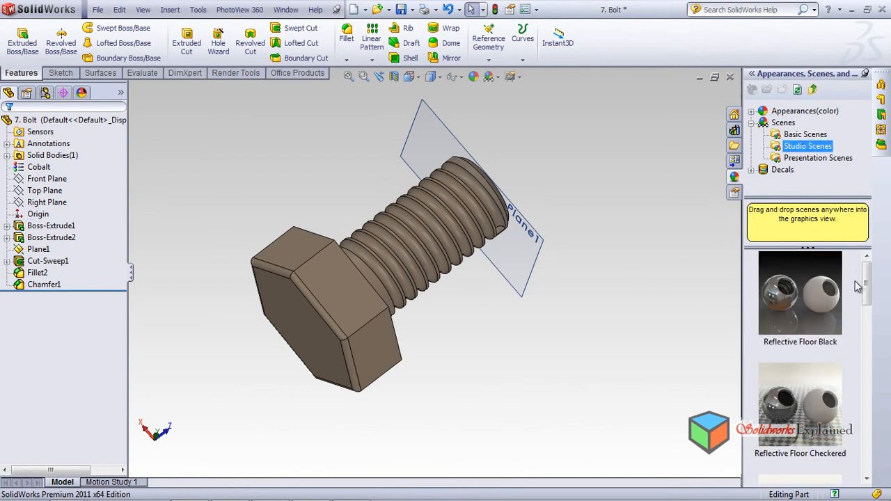
{"action": "left_click_drag", "start_coordinate": [867, 297], "coordinate": [867, 319]}
{"action": "left_click_drag", "start_coordinate": [799, 291], "coordinate": [552, 334]}
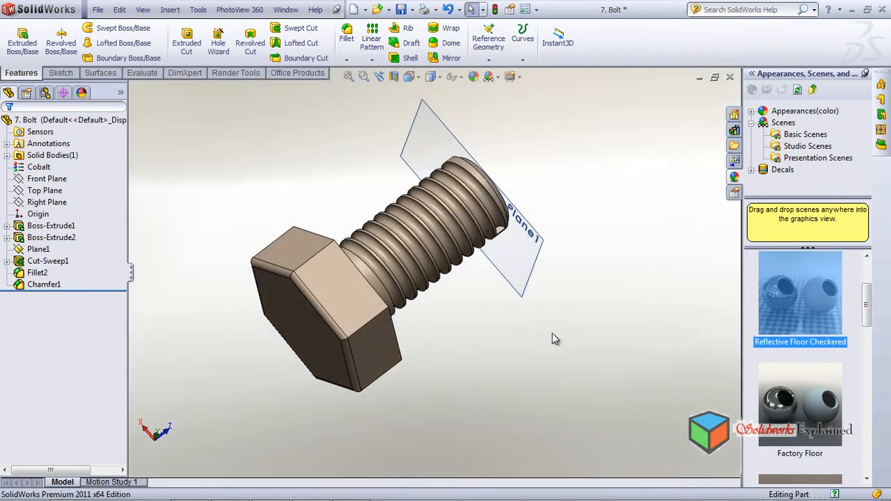
{"action": "middle_click_drag", "start_coordinate": [587, 334], "coordinate": [725, 289]}
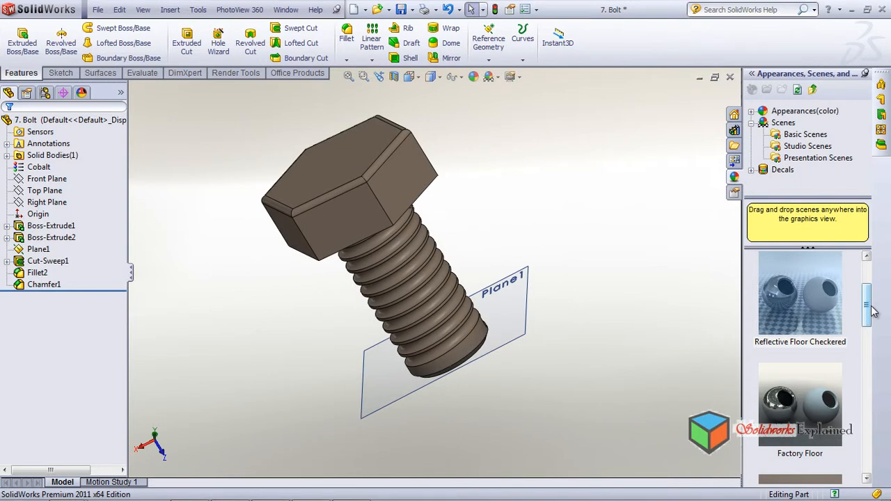
Step: Apply the Courtyard Background scene from the Presentation Scenes so the bolt stands upright on the paving
{"action": "left_click_drag", "start_coordinate": [867, 311], "coordinate": [868, 449]}
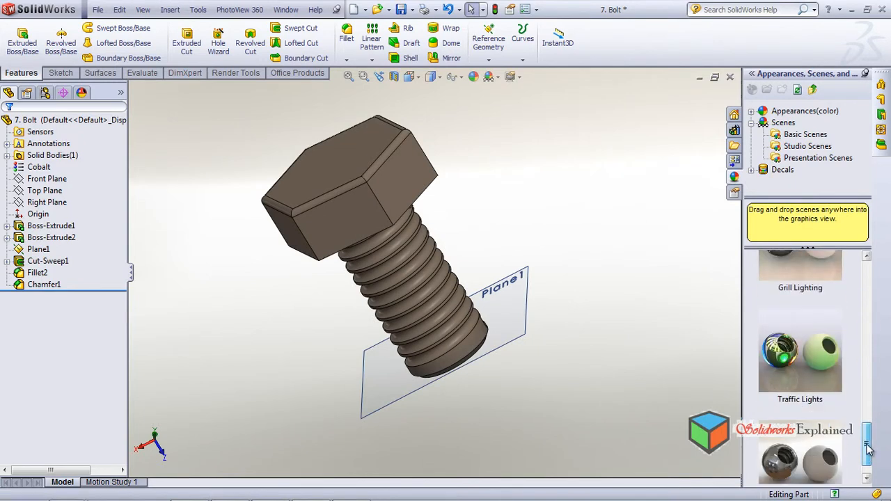
{"action": "left_click", "coordinate": [793, 159]}
{"action": "left_click_drag", "start_coordinate": [864, 326], "coordinate": [866, 366]}
{"action": "left_click_drag", "start_coordinate": [825, 326], "coordinate": [507, 342]}
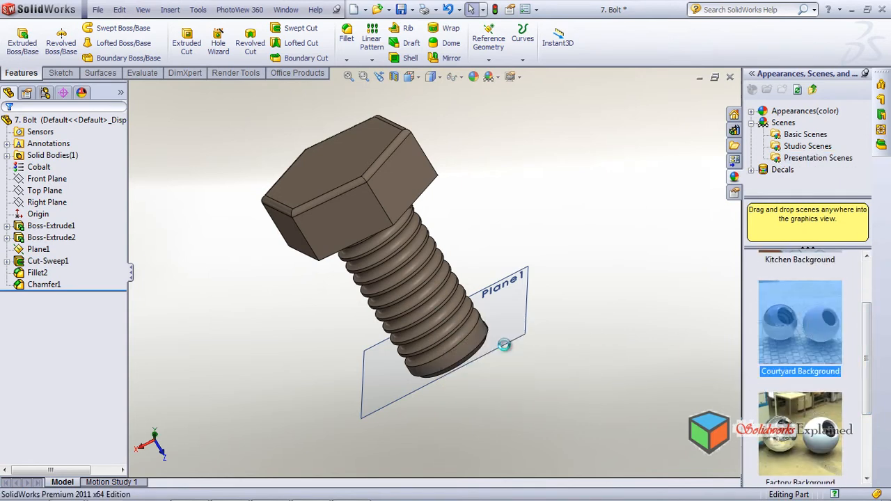
{"action": "middle_click_drag", "start_coordinate": [449, 291], "coordinate": [634, 263]}
{"action": "scroll", "coordinate": [554, 252], "scroll_direction": "down", "scroll_amount": 1}
{"action": "scroll", "coordinate": [555, 245], "scroll_direction": "up", "scroll_amount": 6}
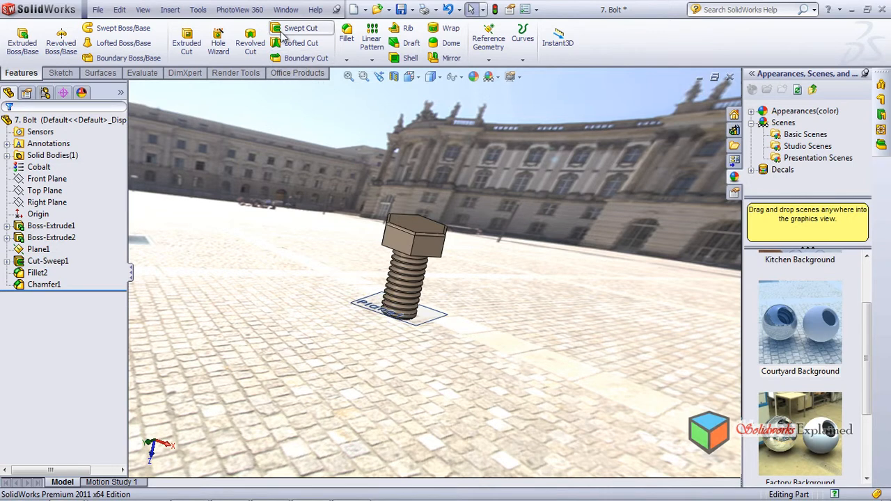
Step: Turn on the PhotoView 360 Integrated Preview and examine the bolt in the courtyard from several angles and distances
{"action": "left_click", "coordinate": [240, 9]}
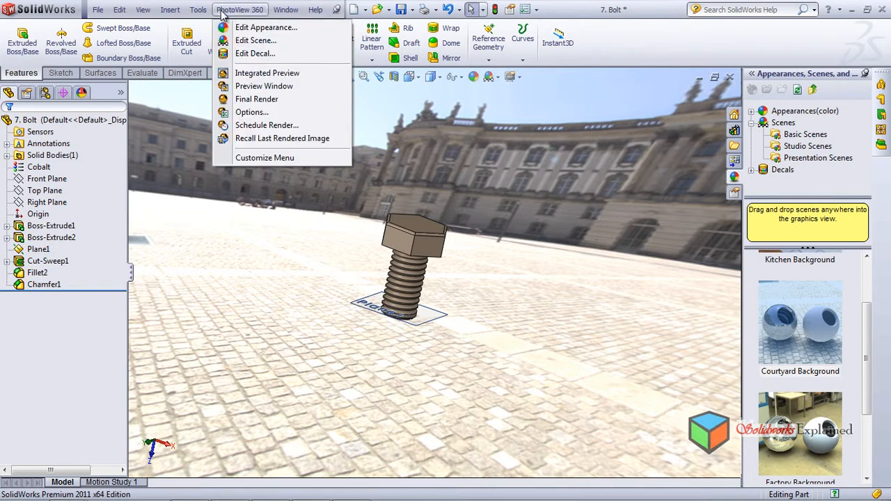
{"action": "left_click", "coordinate": [220, 74]}
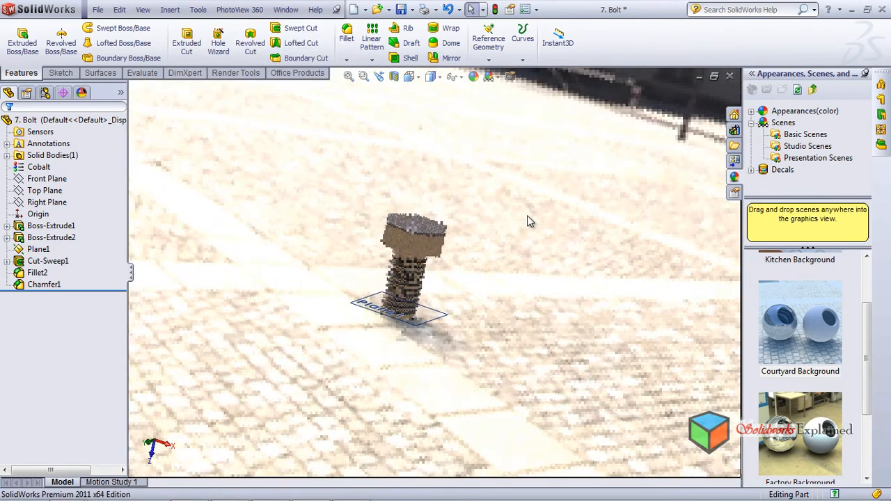
{"action": "middle_click_drag", "start_coordinate": [521, 261], "coordinate": [536, 247]}
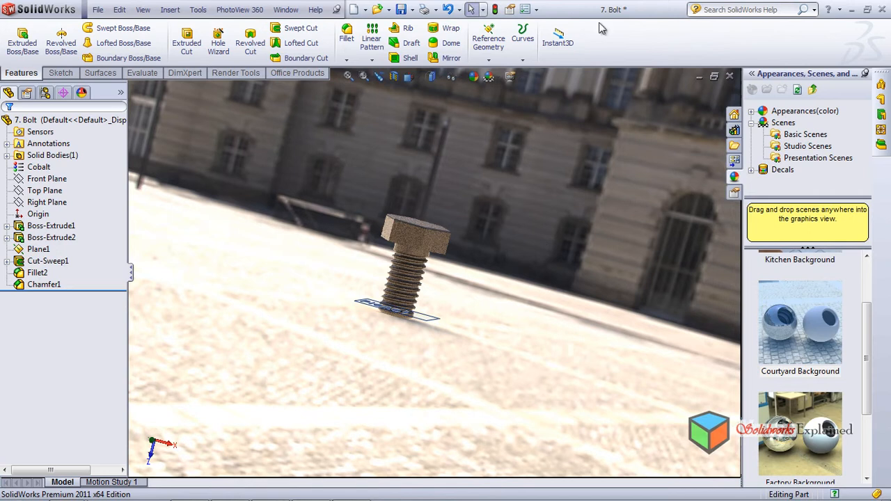
{"action": "middle_click_drag", "start_coordinate": [575, 316], "coordinate": [518, 312]}
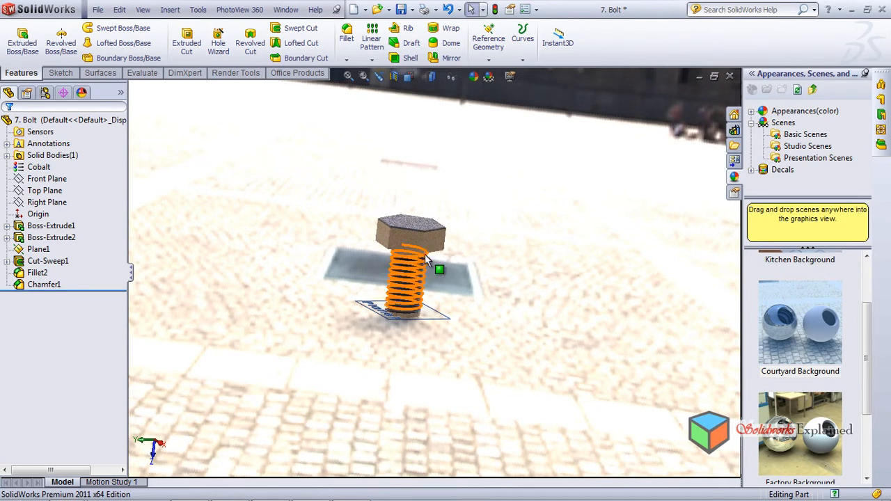
{"action": "scroll", "coordinate": [420, 260], "scroll_direction": "down", "scroll_amount": 2}
{"action": "scroll", "coordinate": [418, 268], "scroll_direction": "down", "scroll_amount": 3}
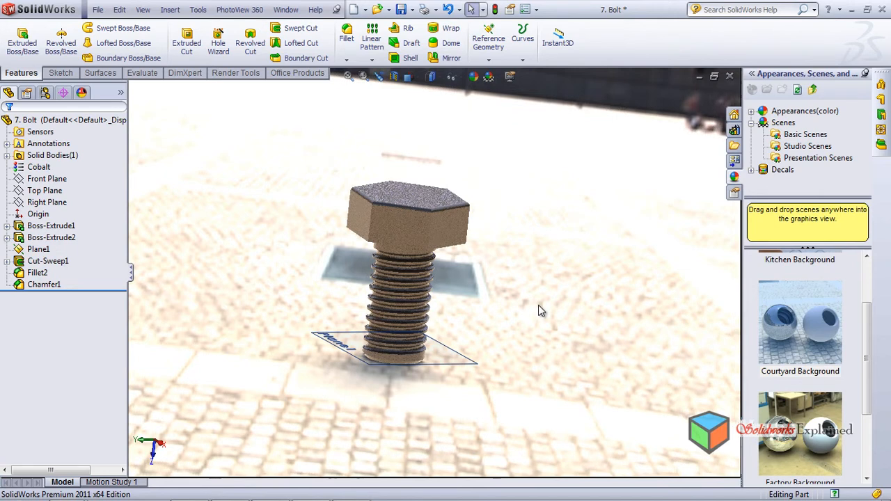
{"action": "scroll", "coordinate": [538, 310], "scroll_direction": "up", "scroll_amount": 4}
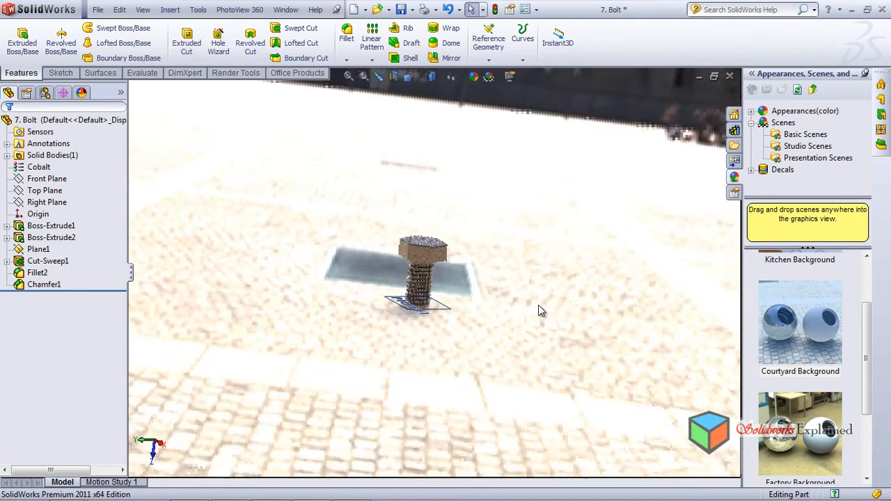
{"action": "mouse_move", "coordinate": [540, 307]}
{"action": "middle_mouse_down"}
{"action": "mouse_move", "coordinate": [541, 283]}
{"action": "mouse_move", "coordinate": [527, 296]}
{"action": "middle_mouse_up"}
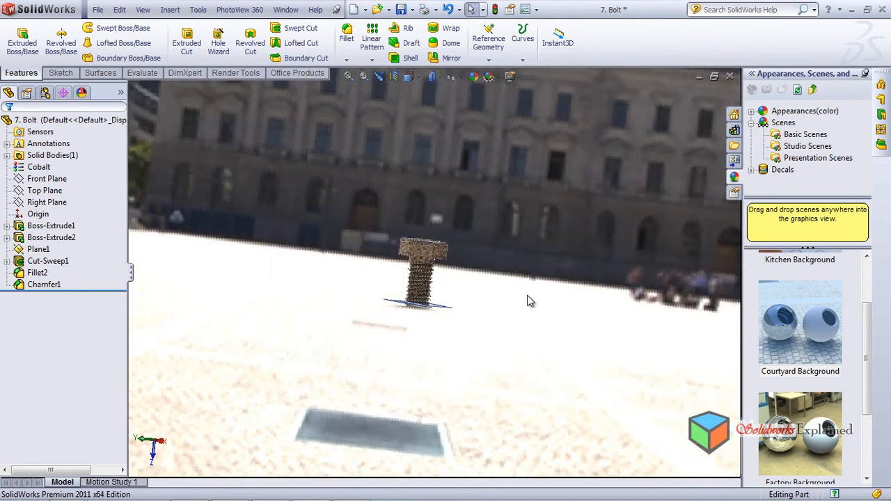
Step: Run a PhotoView 360 Final Render of the bolt in the courtyard scene and close the render window
{"action": "left_click", "coordinate": [240, 9]}
{"action": "left_click", "coordinate": [255, 100]}
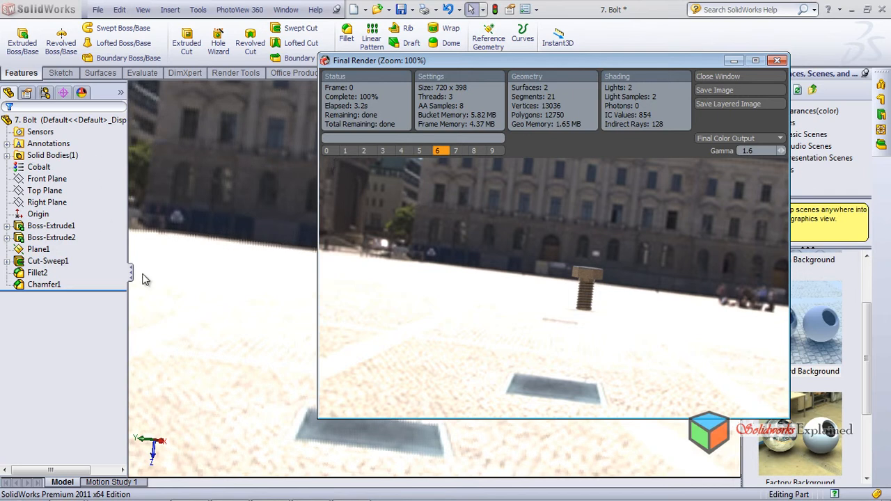
{"action": "left_click", "coordinate": [780, 60]}
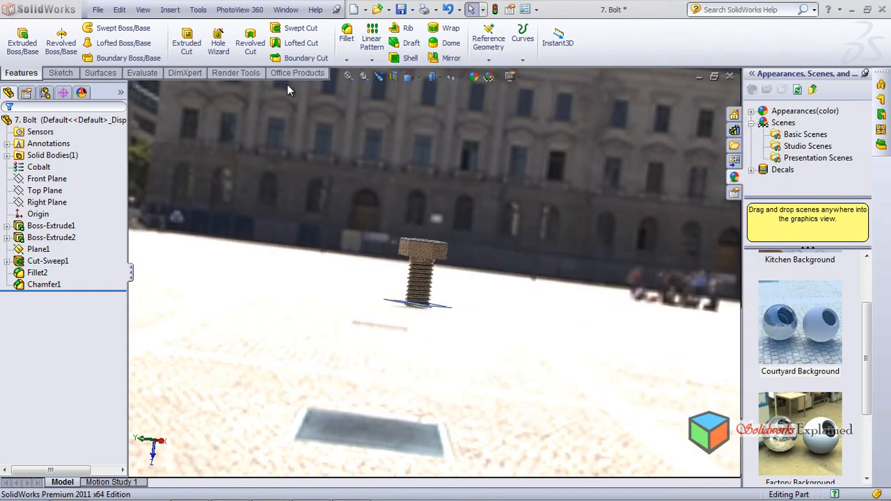
Step: Turn off the PhotoView 360 Integrated Preview and frame the bolt closer from above its head
{"action": "middle_click_drag", "start_coordinate": [365, 205], "coordinate": [369, 230]}
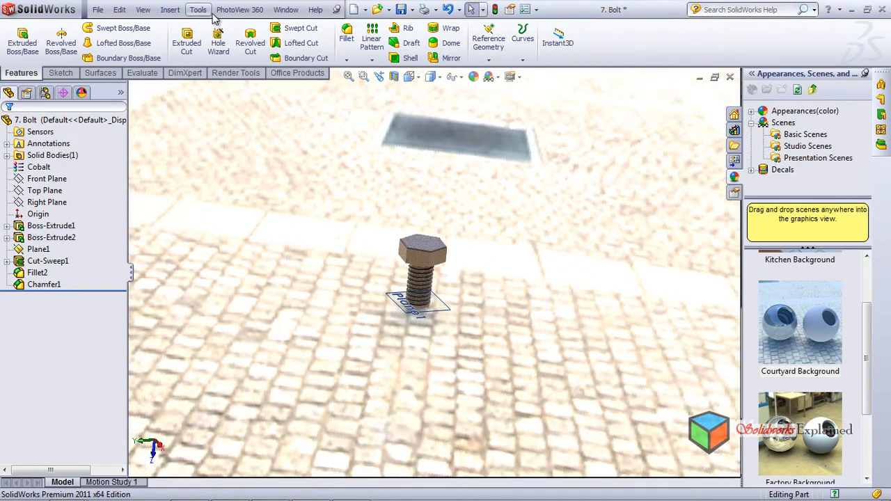
{"action": "left_click", "coordinate": [240, 10]}
{"action": "left_click", "coordinate": [286, 10]}
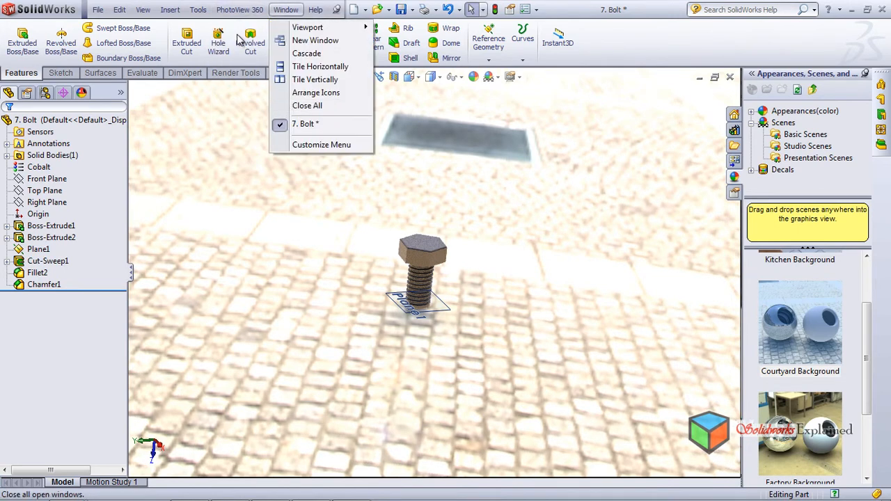
{"action": "left_click", "coordinate": [239, 10]}
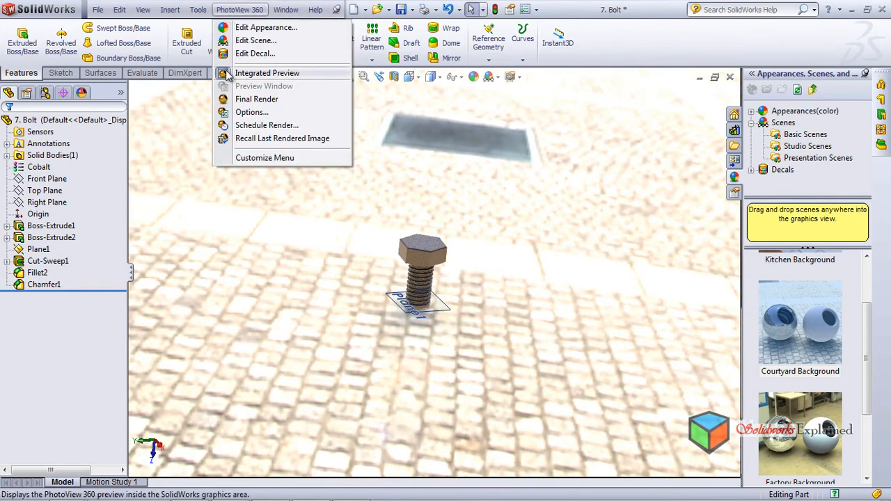
{"action": "left_click", "coordinate": [258, 73]}
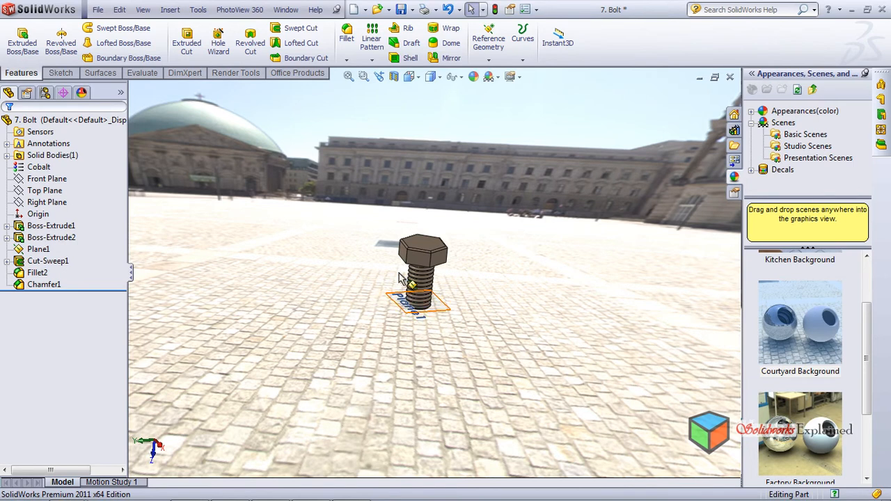
{"action": "scroll", "coordinate": [415, 315], "scroll_direction": "down", "scroll_amount": 4}
{"action": "mouse_move", "coordinate": [490, 290]}
{"action": "middle_mouse_down"}
{"action": "mouse_move", "coordinate": [547, 278]}
{"action": "mouse_move", "coordinate": [489, 307]}
{"action": "middle_mouse_up"}
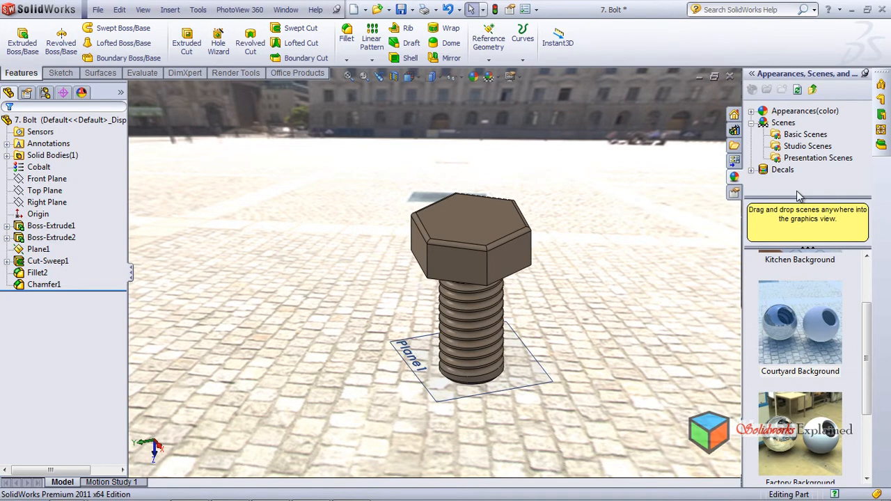
Step: Place the sw logo decal from the Decals library on the flat top face of the bolt head
{"action": "left_click", "coordinate": [751, 171]}
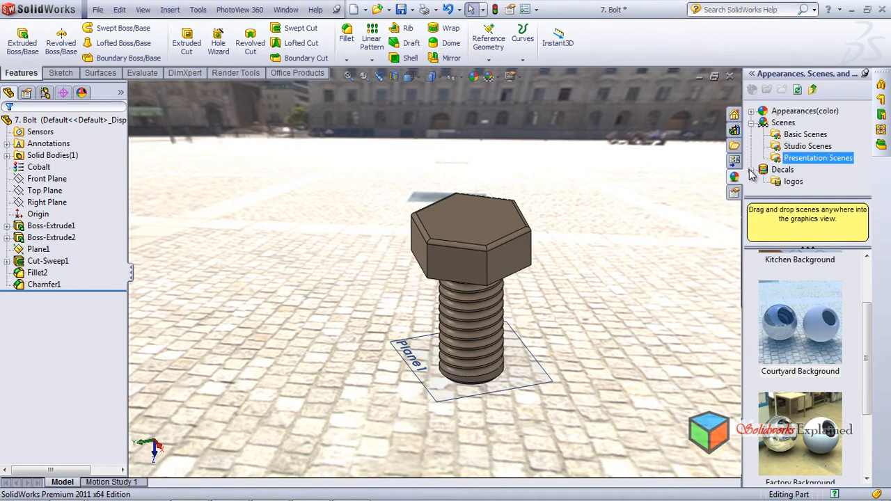
{"action": "left_click", "coordinate": [779, 183]}
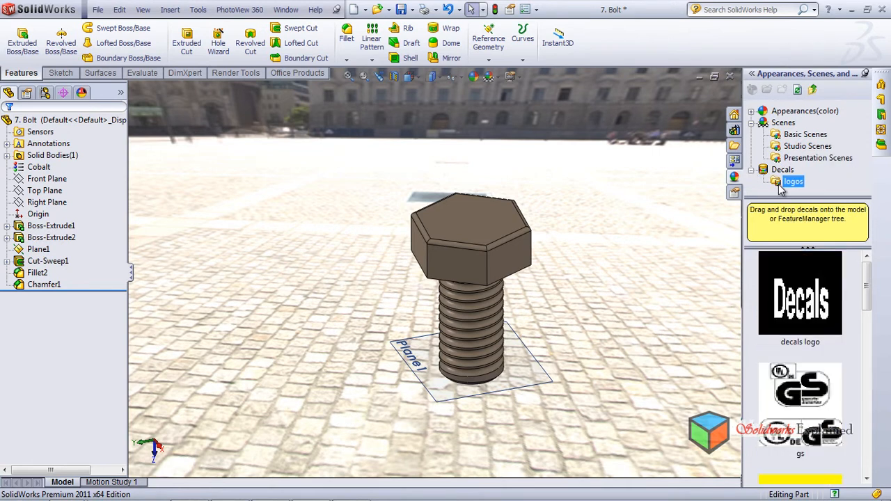
{"action": "left_click_drag", "start_coordinate": [868, 288], "coordinate": [868, 473]}
{"action": "left_click_drag", "start_coordinate": [821, 362], "coordinate": [480, 220]}
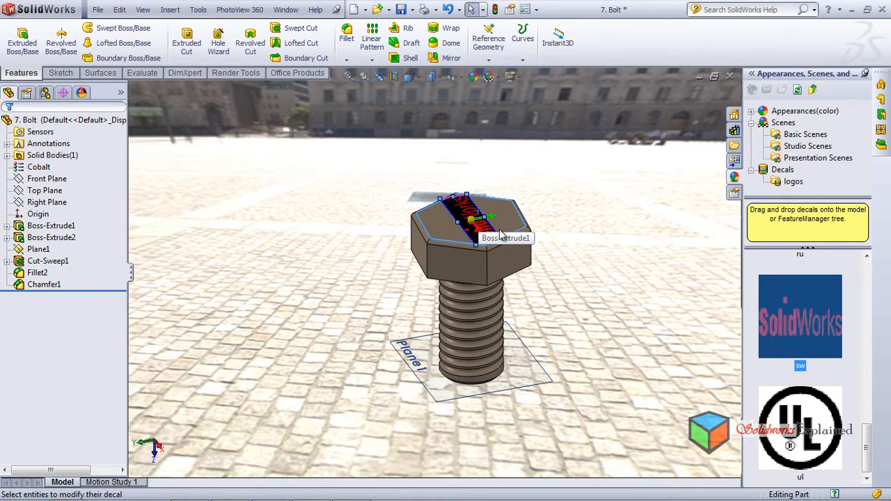
{"action": "middle_click_drag", "start_coordinate": [529, 271], "coordinate": [486, 310]}
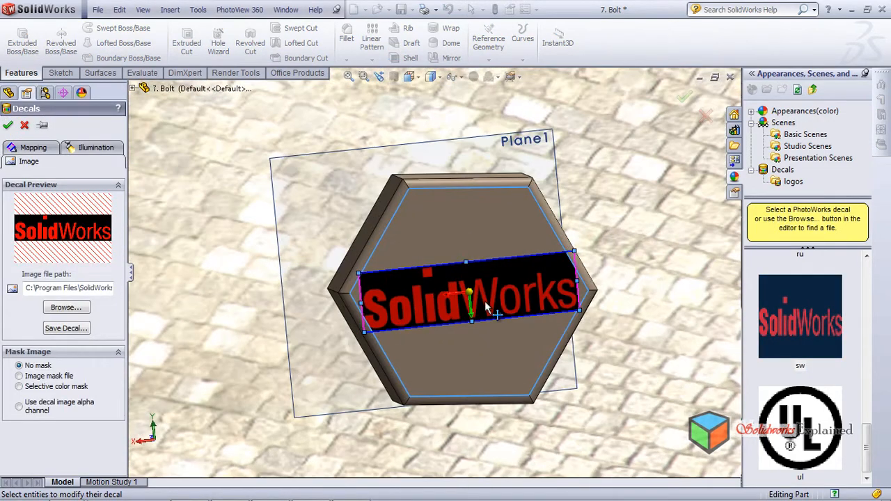
{"action": "scroll", "coordinate": [484, 301], "scroll_direction": "down", "scroll_amount": 3}
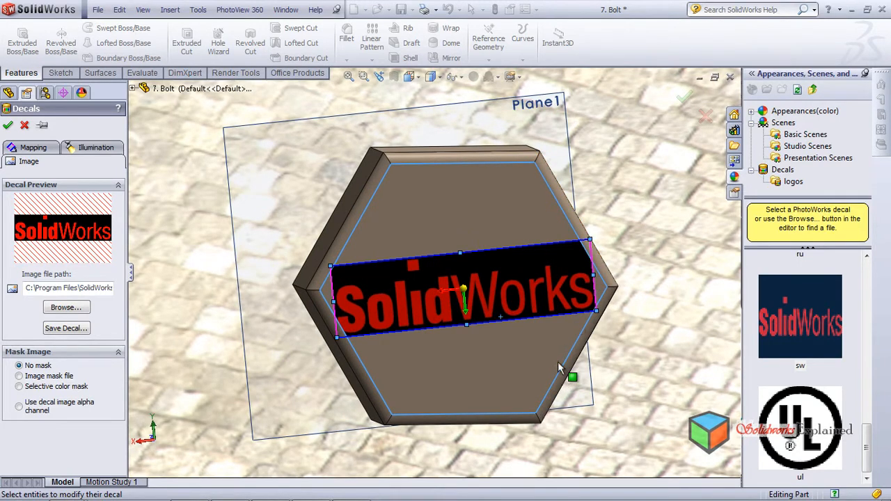
{"action": "middle_click_drag", "start_coordinate": [322, 420], "coordinate": [314, 341]}
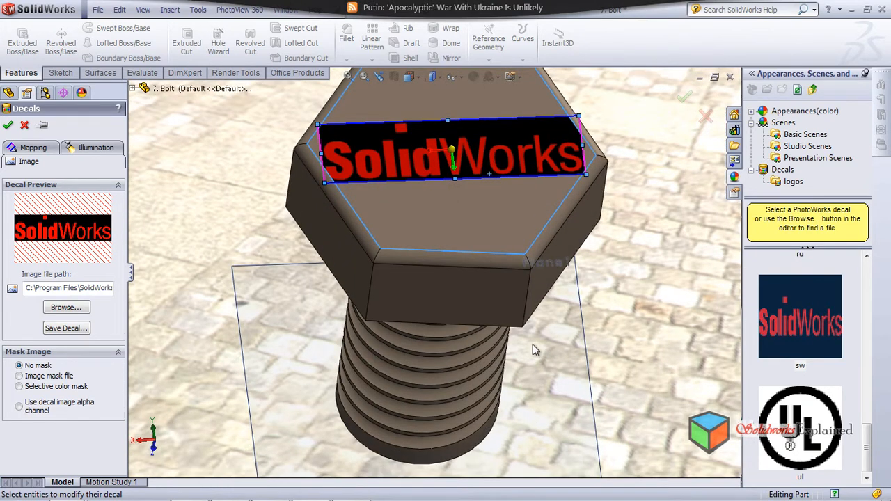
Step: Deselect and reselect the bolt head's top face as the target of the SolidWorks decal
{"action": "middle_click_drag", "start_coordinate": [527, 334], "coordinate": [533, 330]}
{"action": "left_click", "coordinate": [475, 202]}
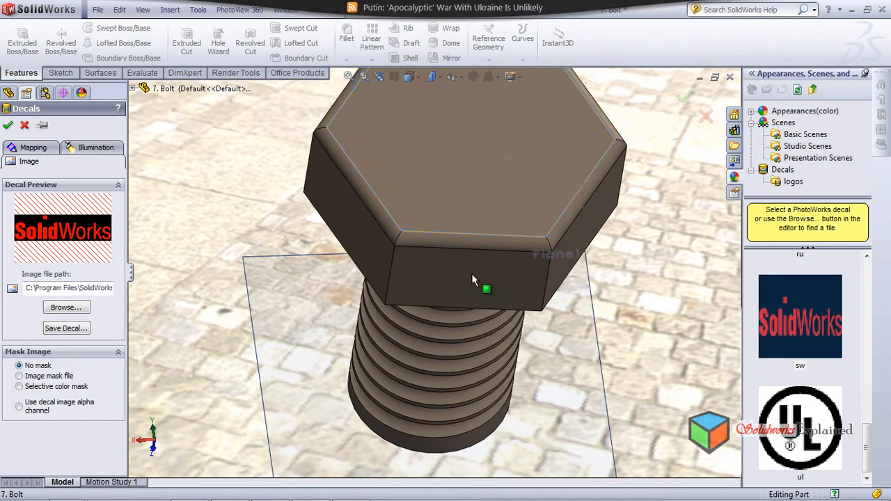
{"action": "left_click", "coordinate": [481, 189]}
Step: Turn on the PhotoView 360 Integrated Preview to view the bolt head with its SolidWorks decal
{"action": "middle_click_drag", "start_coordinate": [465, 350], "coordinate": [566, 315]}
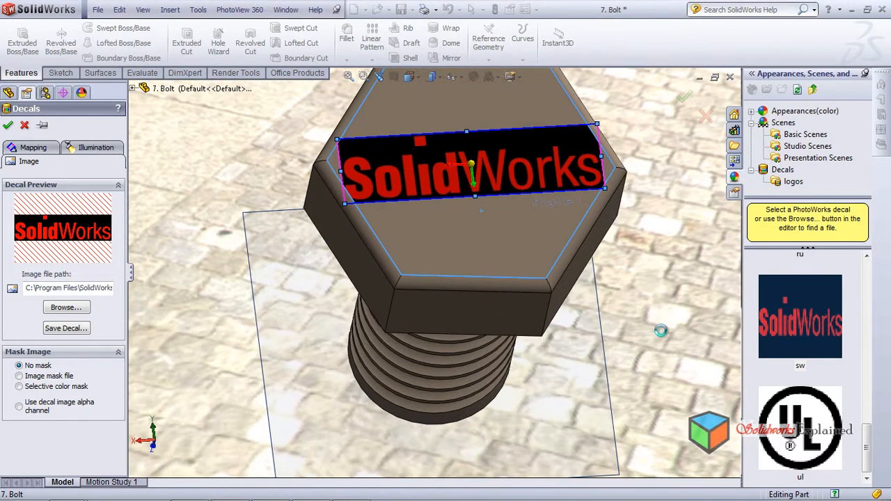
{"action": "left_click", "coordinate": [240, 9]}
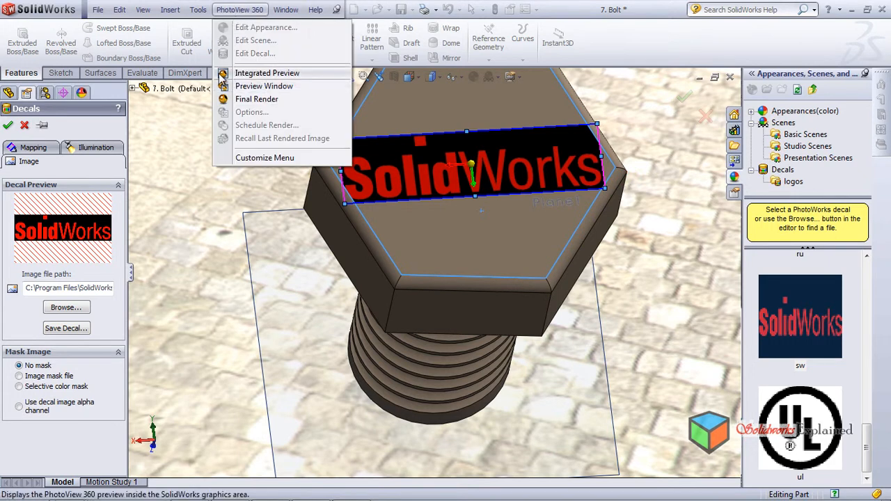
{"action": "left_click", "coordinate": [222, 81]}
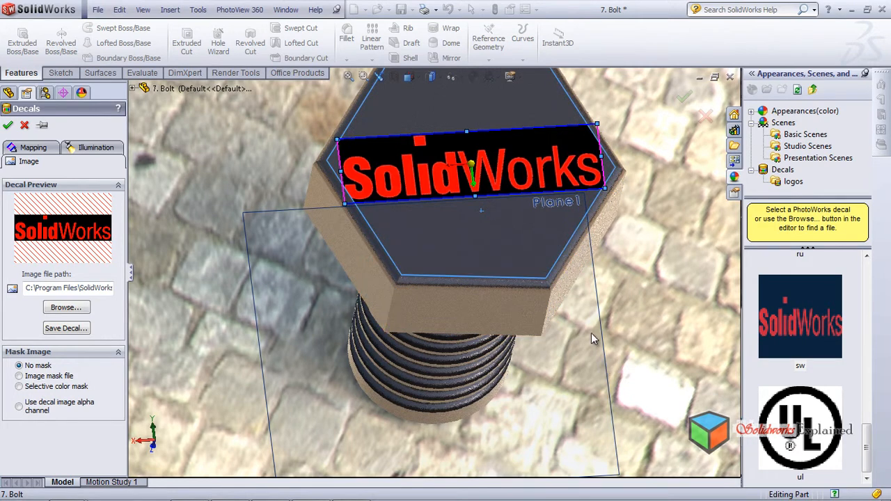
Step: Browse the decal image files in the decals folder and leave the current decal image in place
{"action": "middle_click_drag", "start_coordinate": [503, 433], "coordinate": [506, 402]}
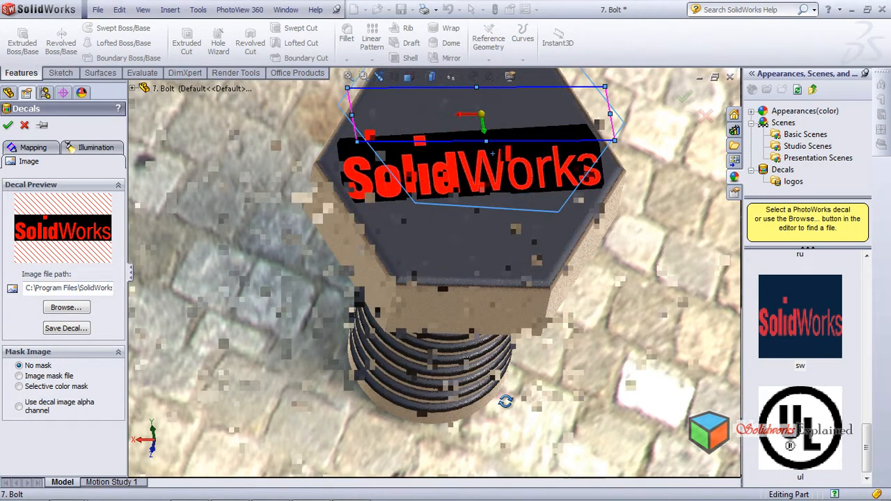
{"action": "scroll", "coordinate": [526, 360], "scroll_direction": "up", "scroll_amount": 3}
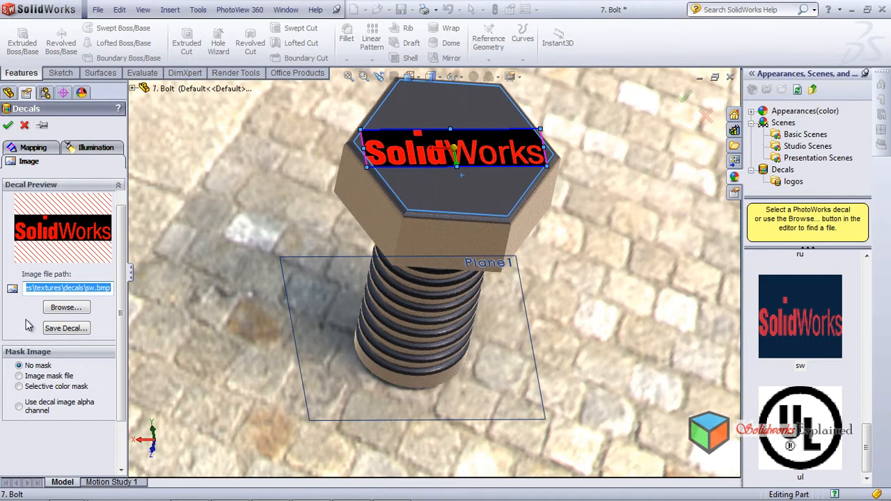
{"action": "left_click", "coordinate": [58, 312]}
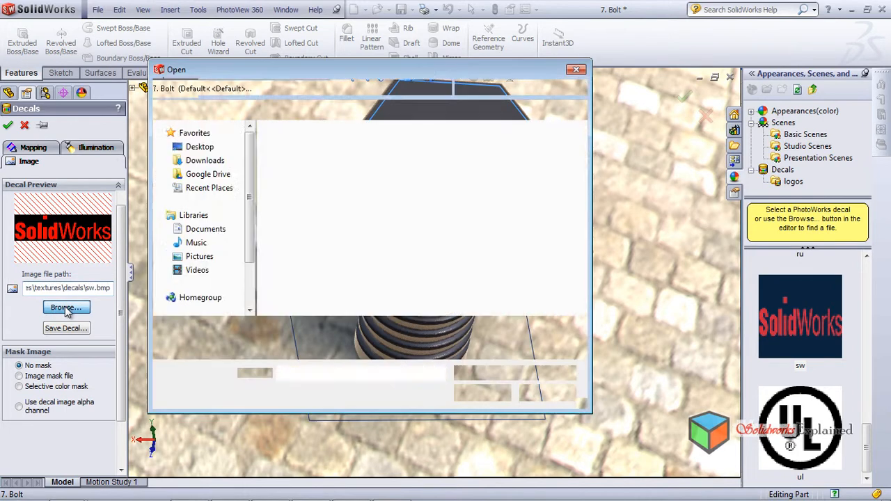
{"action": "left_click_drag", "start_coordinate": [587, 170], "coordinate": [587, 286]}
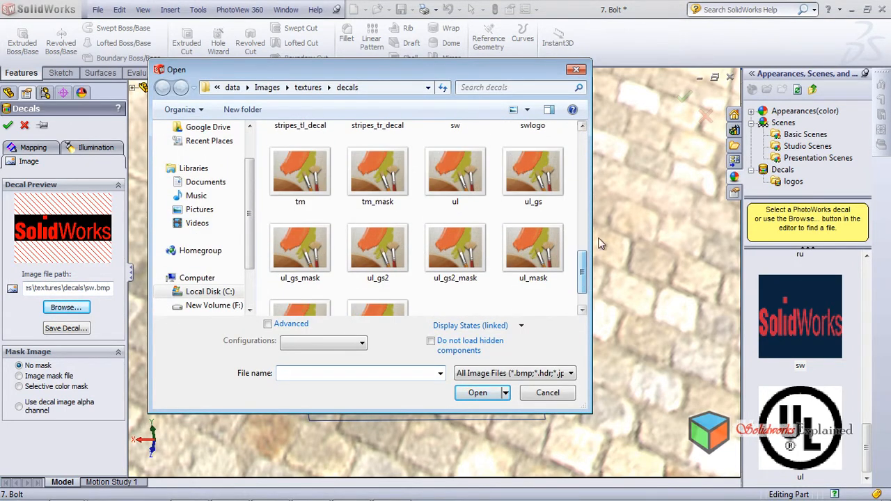
{"action": "left_click", "coordinate": [576, 70]}
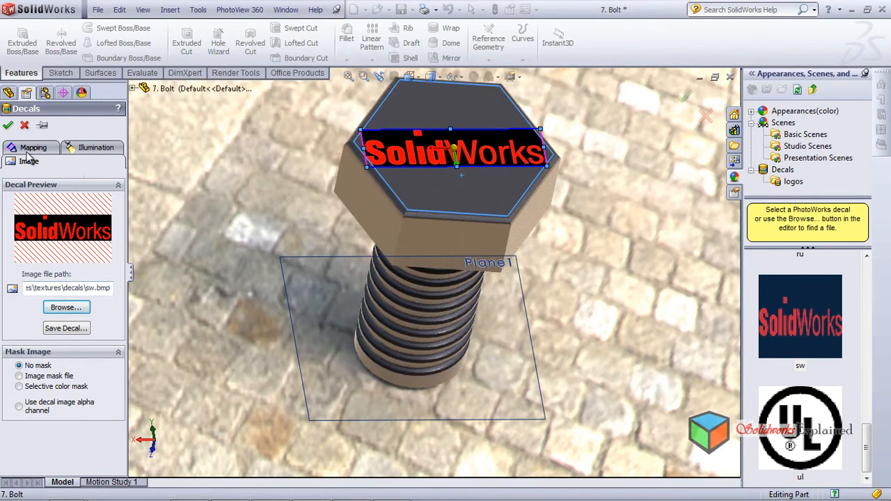
Step: Review the SolidWorks decal's mapping and illumination settings and close the decal's properties
{"action": "left_click", "coordinate": [28, 148]}
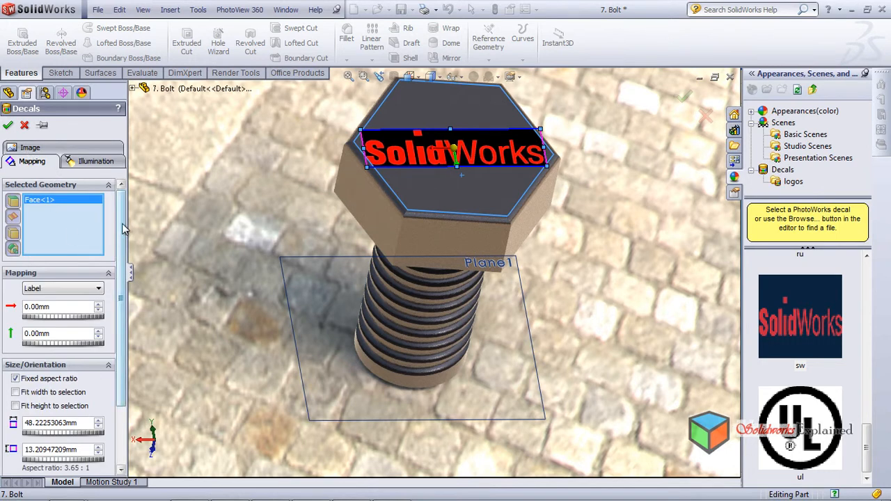
{"action": "left_click_drag", "start_coordinate": [121, 238], "coordinate": [122, 305]}
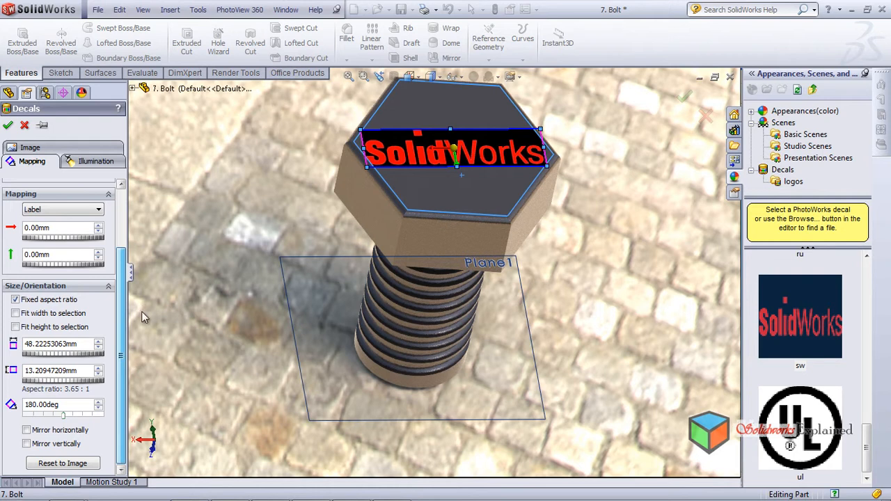
{"action": "left_click", "coordinate": [94, 161]}
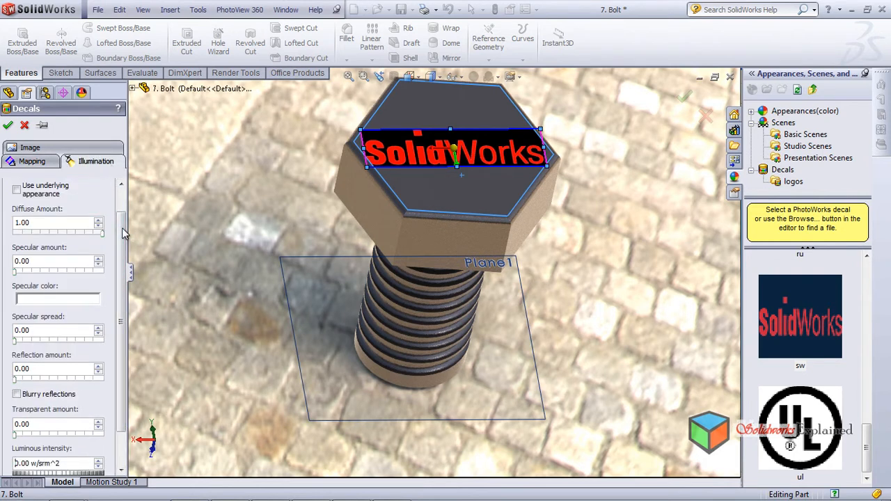
{"action": "left_click_drag", "start_coordinate": [120, 269], "coordinate": [119, 299]}
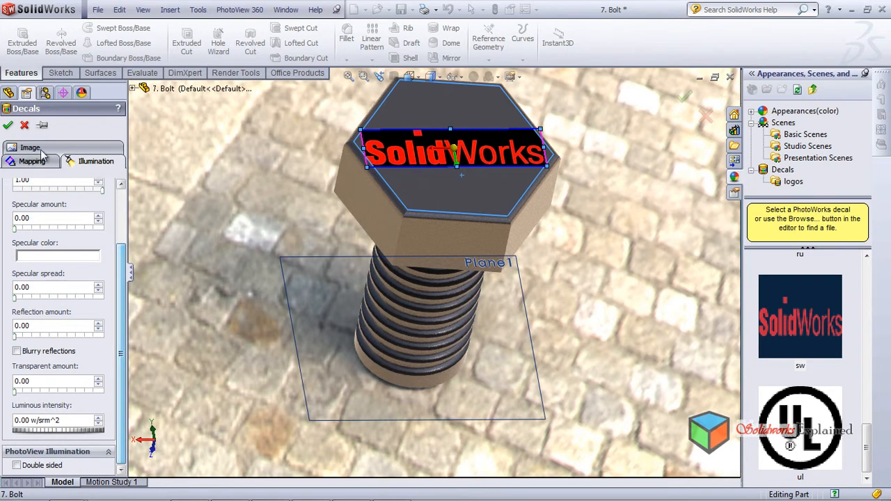
{"action": "left_click", "coordinate": [7, 125]}
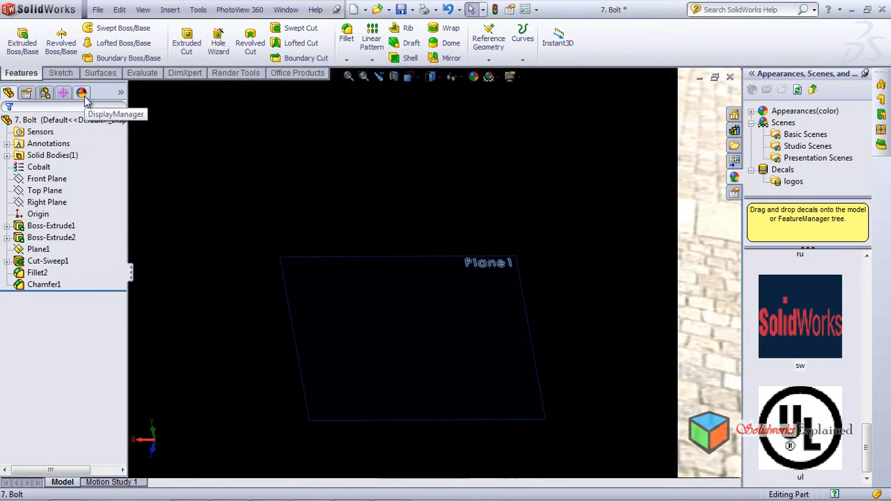
Step: List the individual lights of the Courtyard Background scene
{"action": "left_click", "coordinate": [83, 94]}
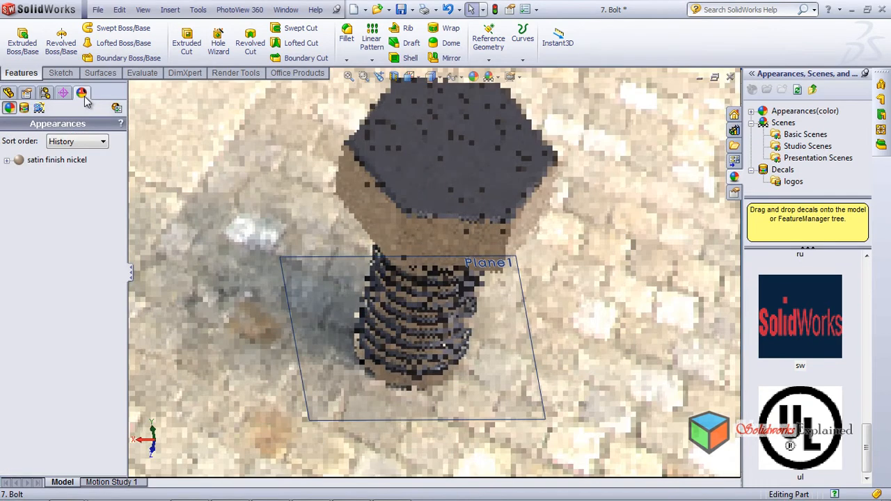
{"action": "left_click", "coordinate": [39, 109]}
{"action": "left_click", "coordinate": [19, 169]}
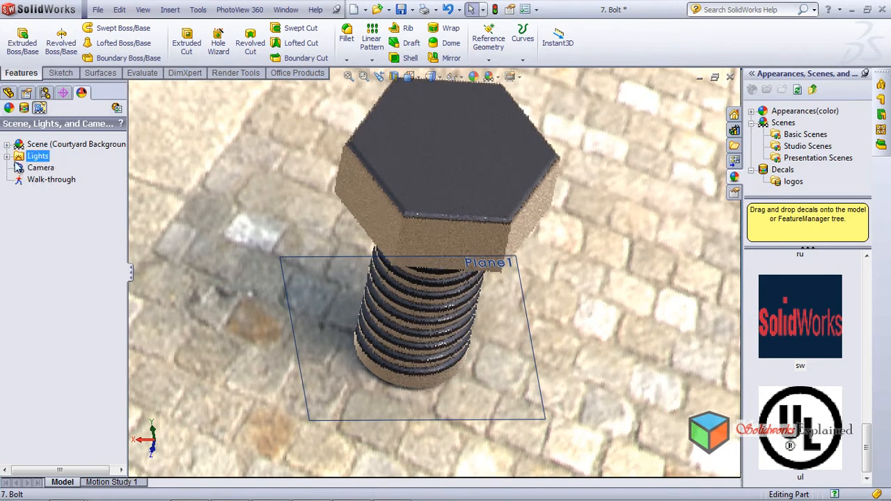
{"action": "left_click", "coordinate": [7, 156]}
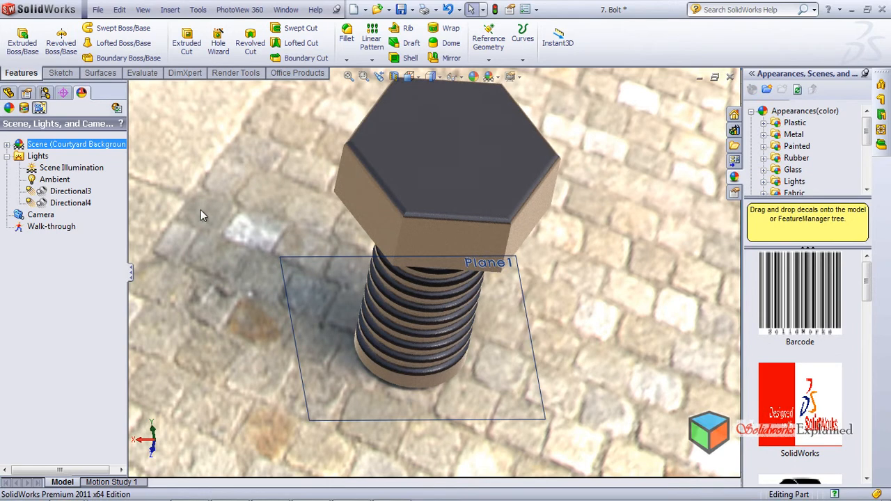
Step: Try to align the scene floor with the bolt head's top face, review the scene settings and discard the edit
{"action": "left_click", "coordinate": [69, 173]}
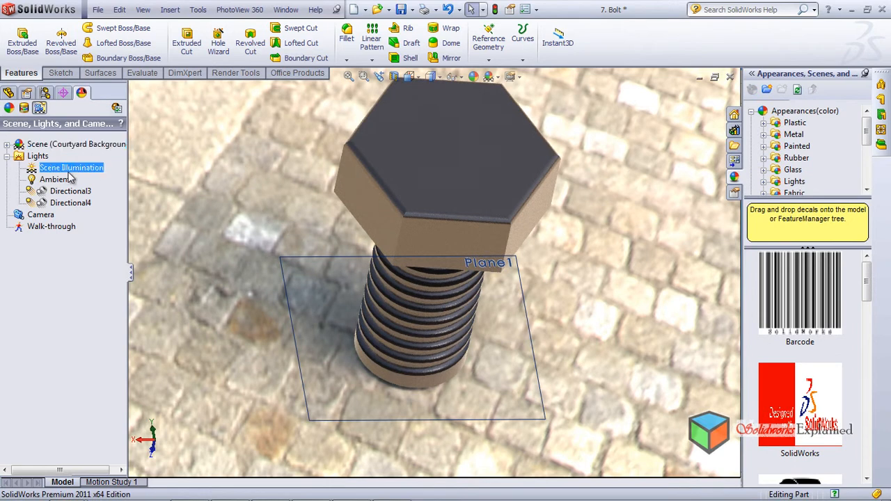
{"action": "right_click", "coordinate": [72, 169]}
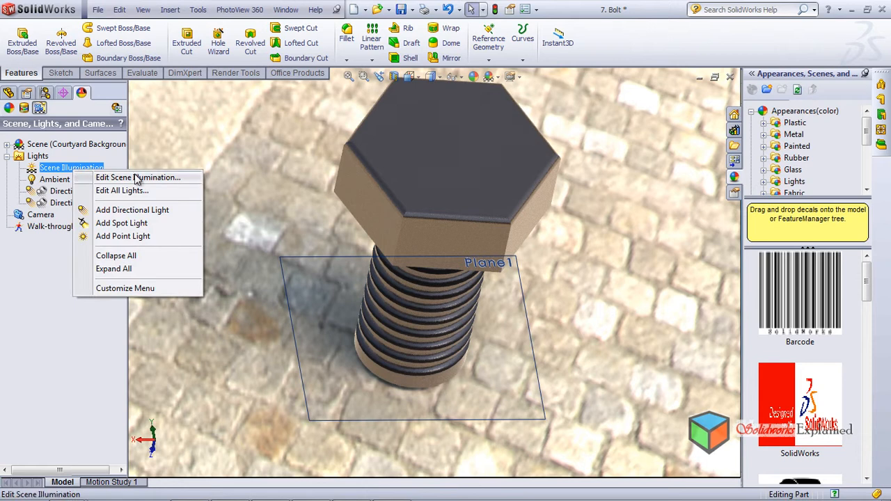
{"action": "left_click", "coordinate": [89, 369]}
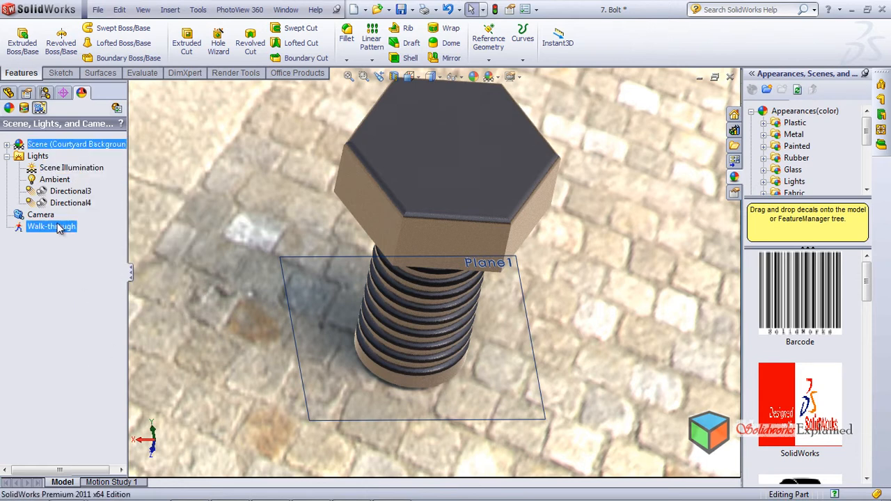
{"action": "double_click", "coordinate": [69, 168]}
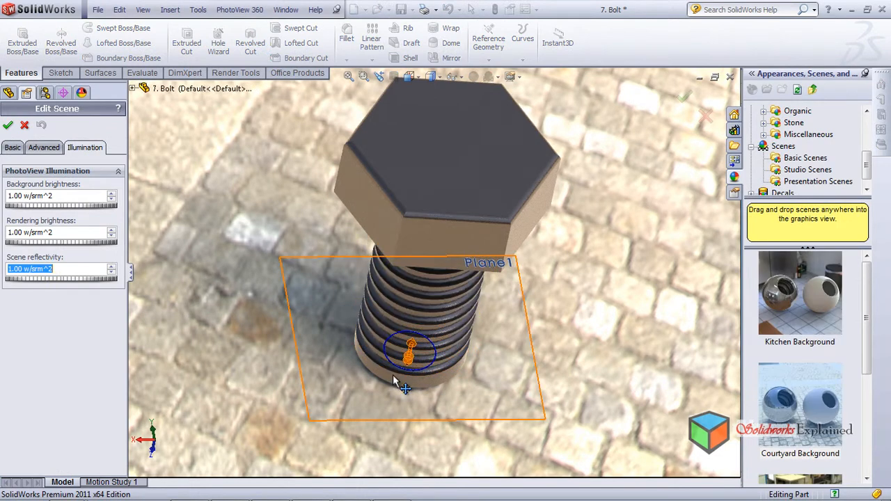
{"action": "left_click", "coordinate": [486, 188]}
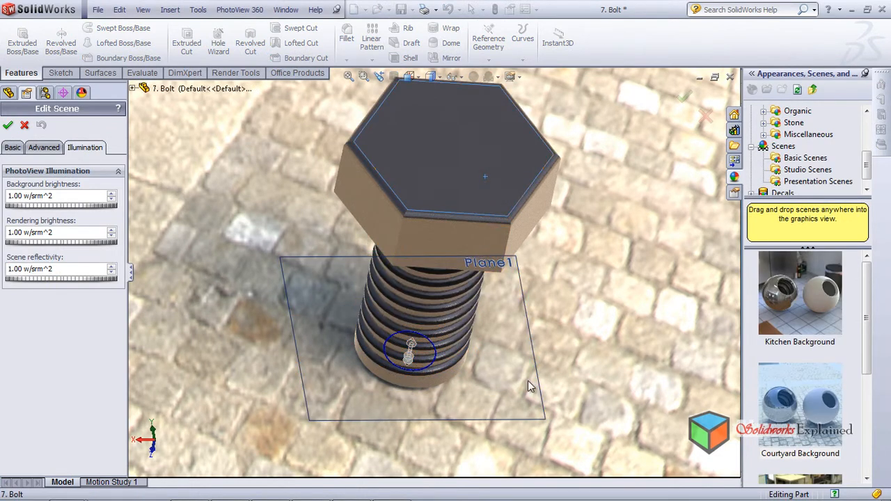
{"action": "left_click_drag", "start_coordinate": [392, 408], "coordinate": [199, 378]}
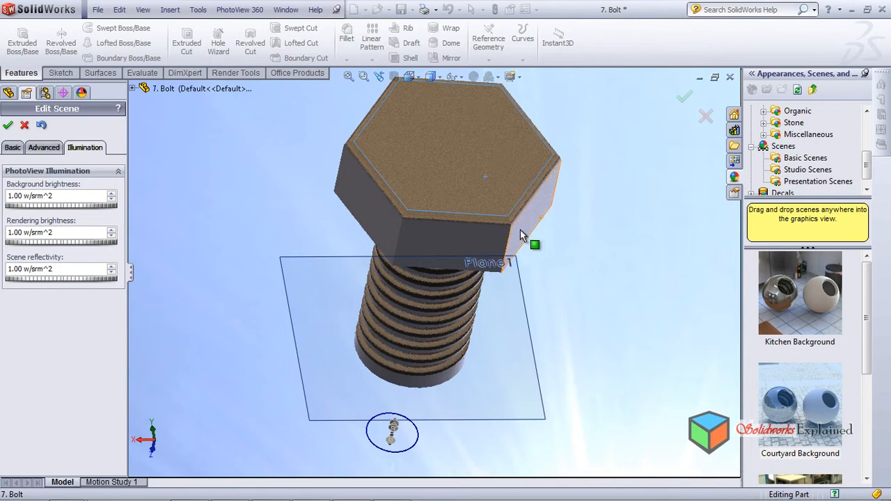
{"action": "left_click", "coordinate": [43, 148]}
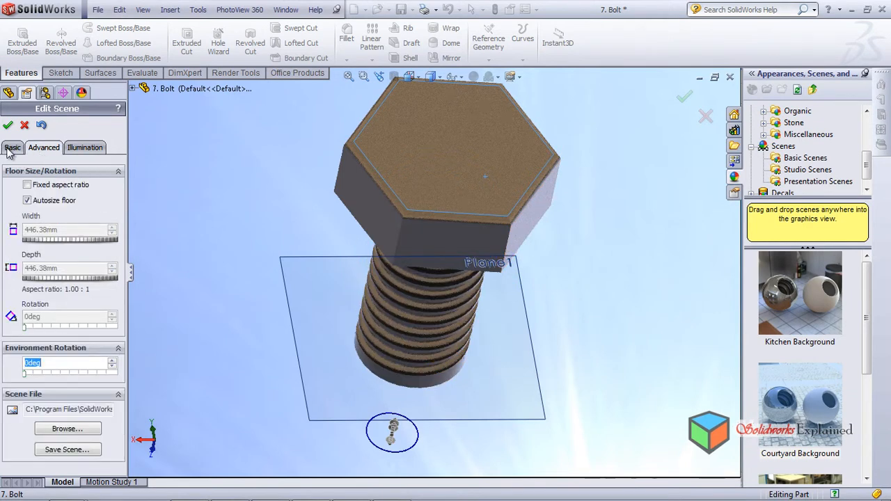
{"action": "left_click", "coordinate": [11, 147]}
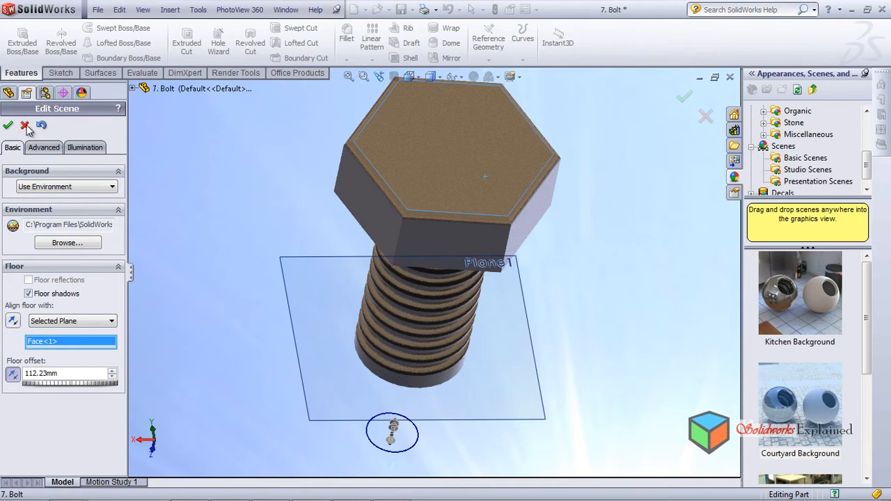
{"action": "left_click", "coordinate": [24, 124]}
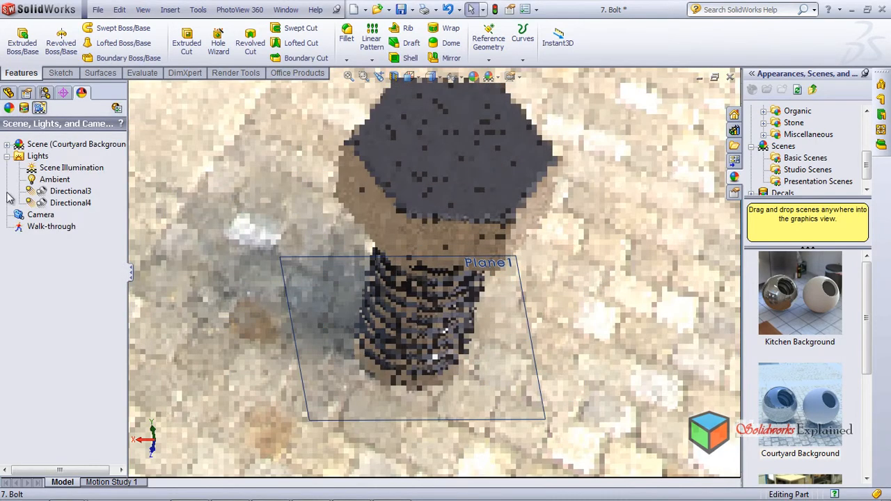
{"action": "left_click", "coordinate": [58, 181]}
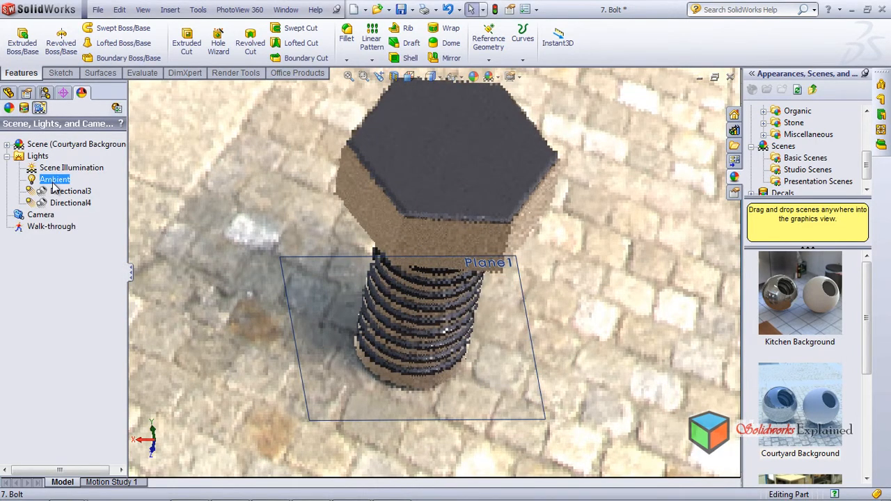
{"action": "right_click", "coordinate": [62, 181]}
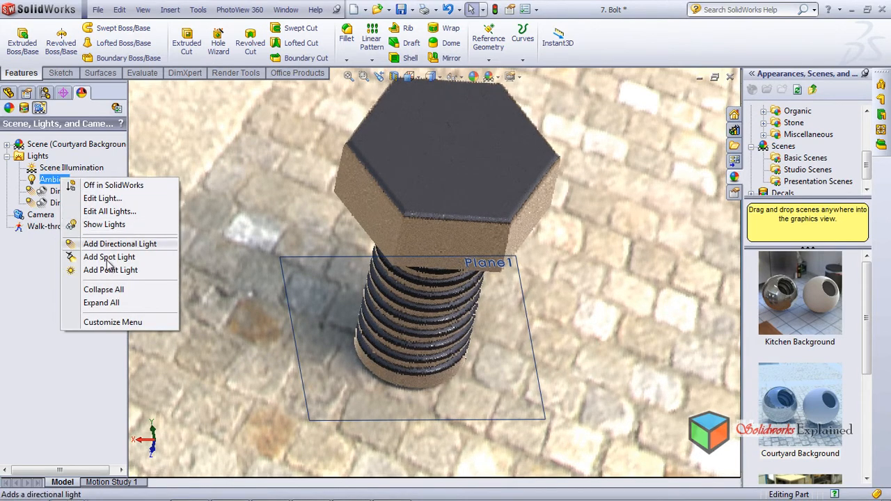
{"action": "left_click", "coordinate": [40, 346]}
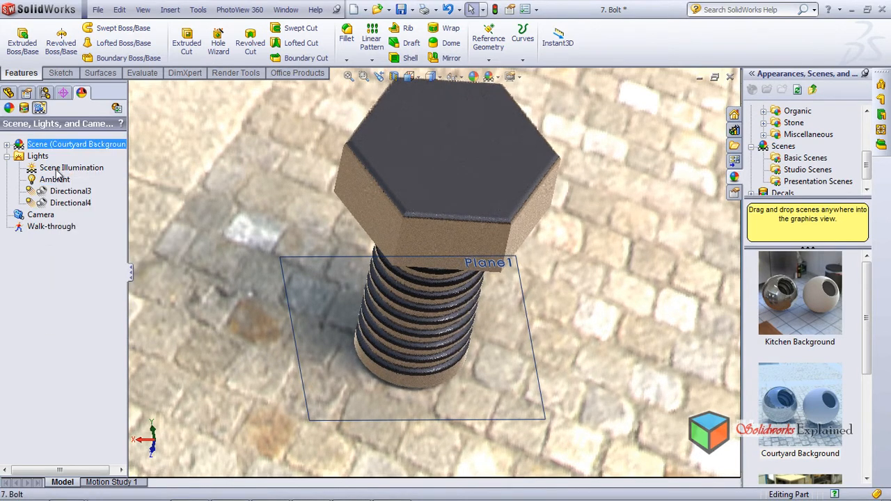
Step: Turn on the Directional4 and Directional3 lights in PhotoView
{"action": "right_click", "coordinate": [74, 205]}
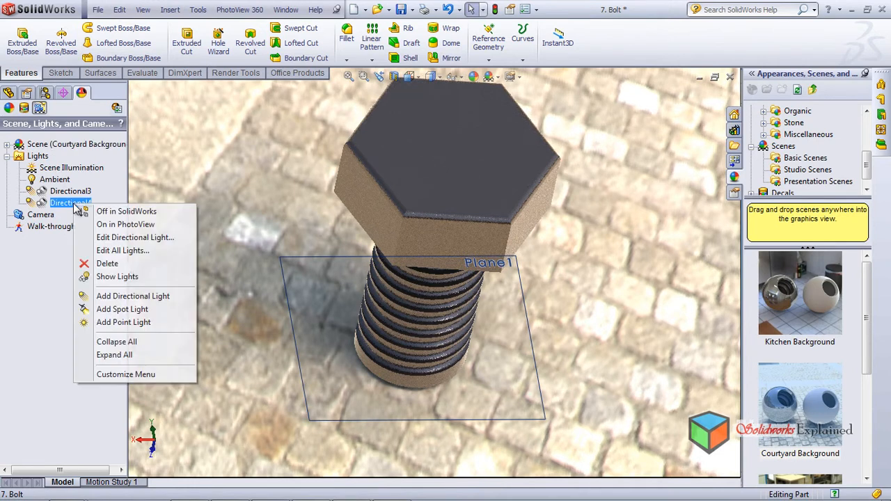
{"action": "left_click", "coordinate": [113, 225]}
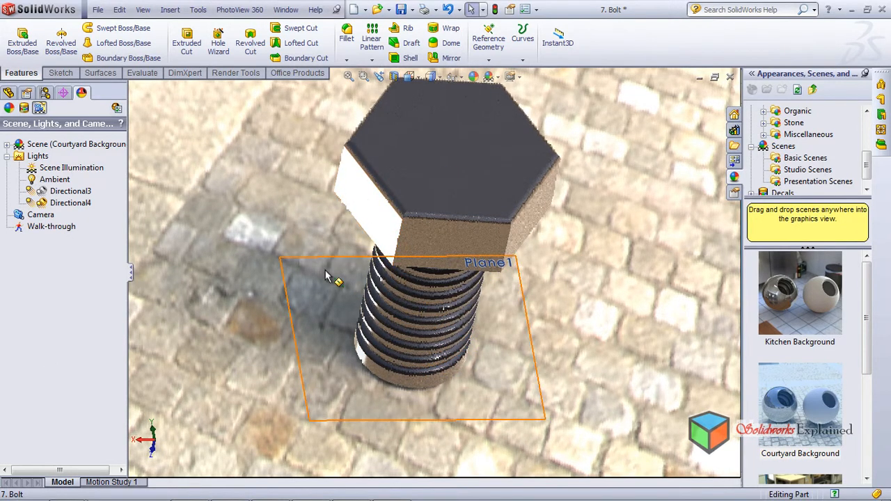
{"action": "right_click", "coordinate": [65, 193]}
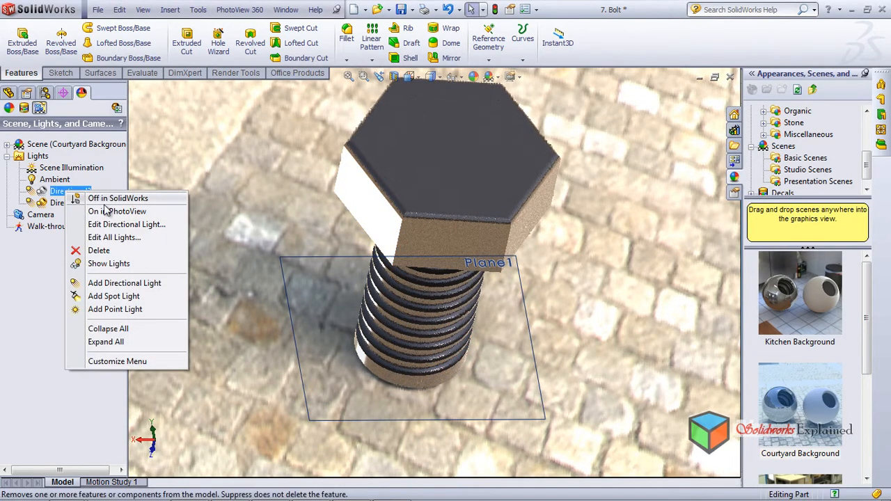
{"action": "left_click", "coordinate": [111, 211]}
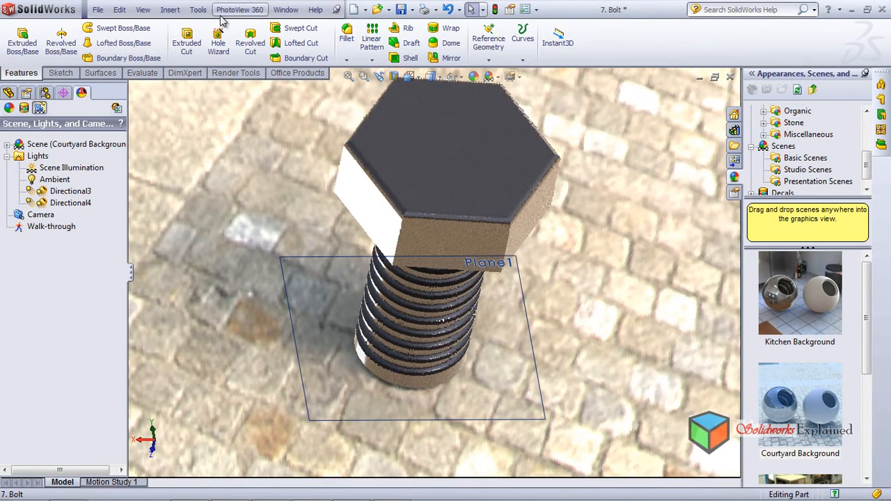
Step: Turn off the Directional3 and Directional4 lights in PhotoView
{"action": "right_click", "coordinate": [68, 194]}
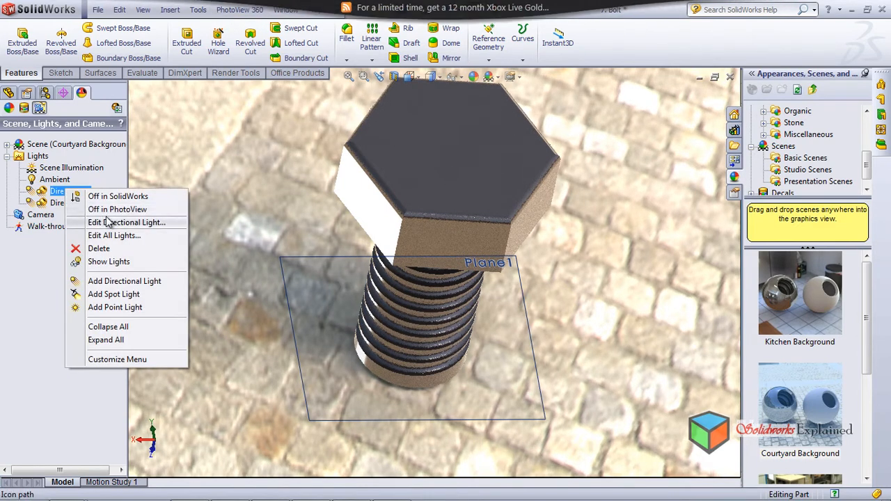
{"action": "left_click", "coordinate": [73, 208]}
{"action": "right_click", "coordinate": [74, 206]}
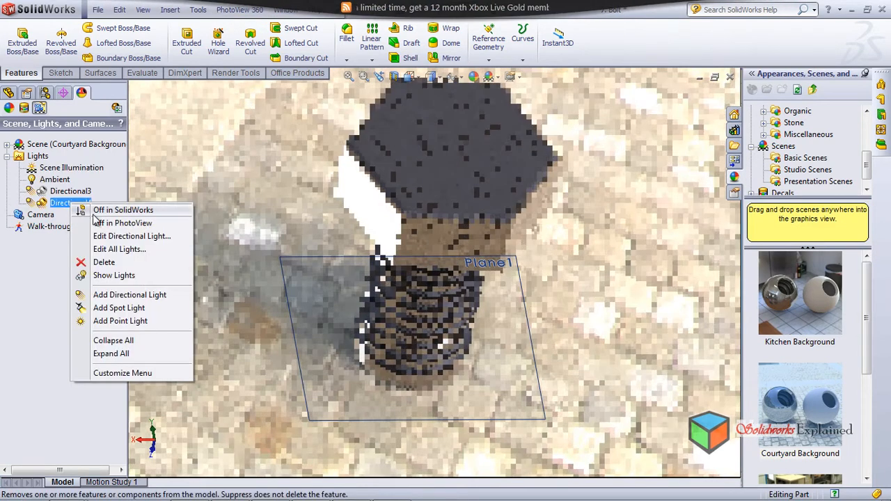
{"action": "left_click", "coordinate": [78, 222]}
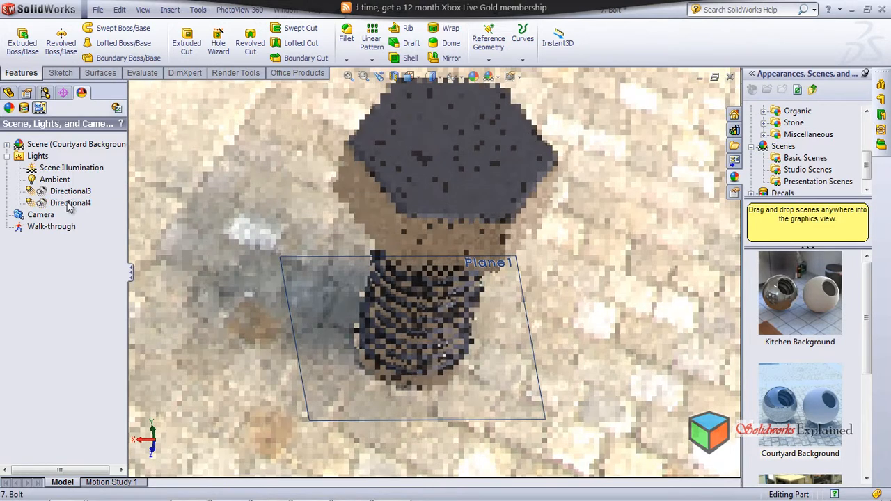
Step: Add a spot light to the scene and pick the top face of the bolt head
{"action": "right_click", "coordinate": [68, 203]}
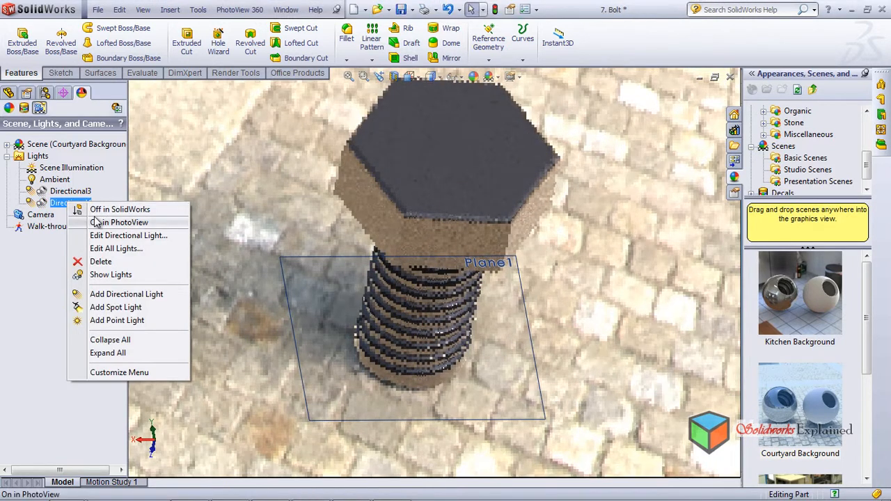
{"action": "left_click", "coordinate": [116, 309]}
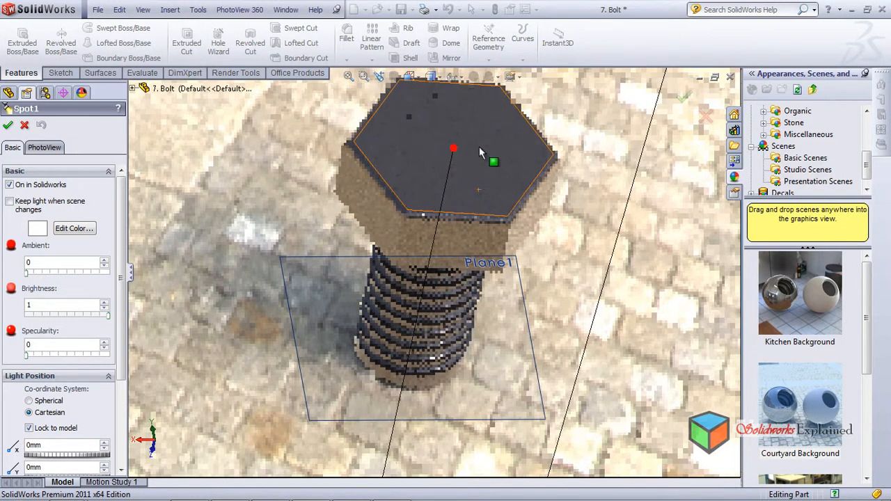
{"action": "left_click", "coordinate": [485, 124]}
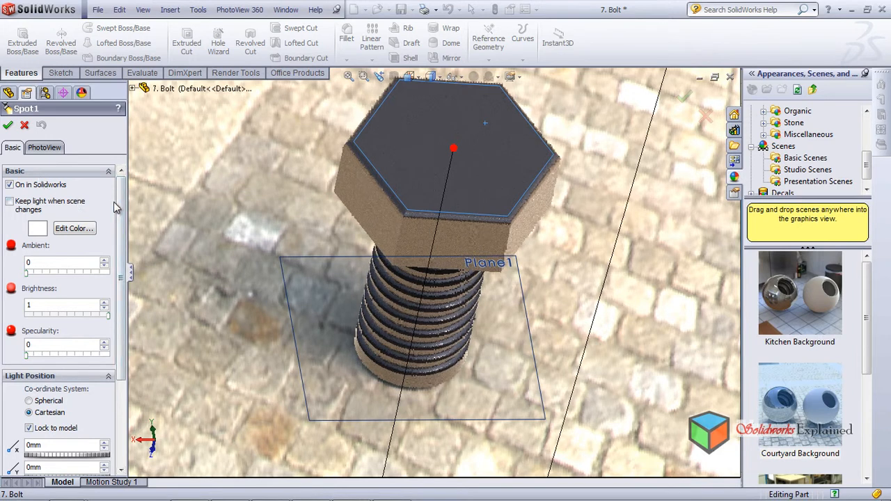
Step: Set the spot light's ambient to 0.73, brightness to 0.44 and specularity to 0.33
{"action": "left_click", "coordinate": [68, 267]}
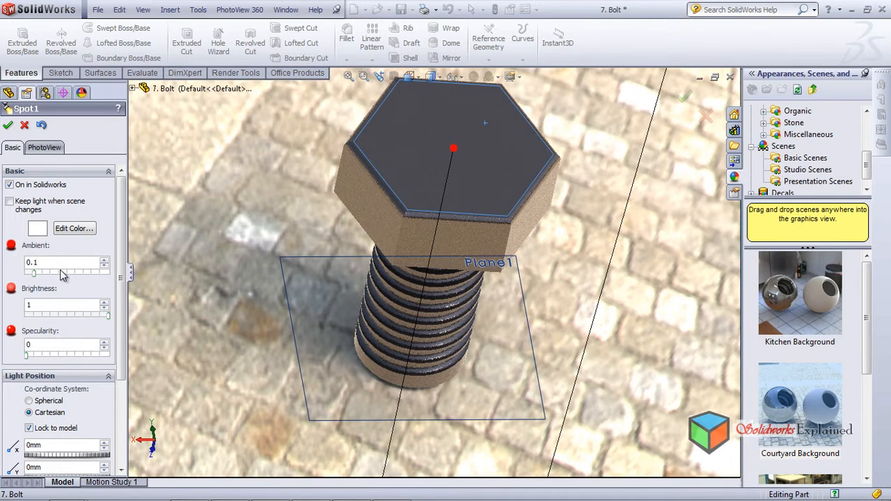
{"action": "left_click_drag", "start_coordinate": [33, 279], "coordinate": [88, 296]}
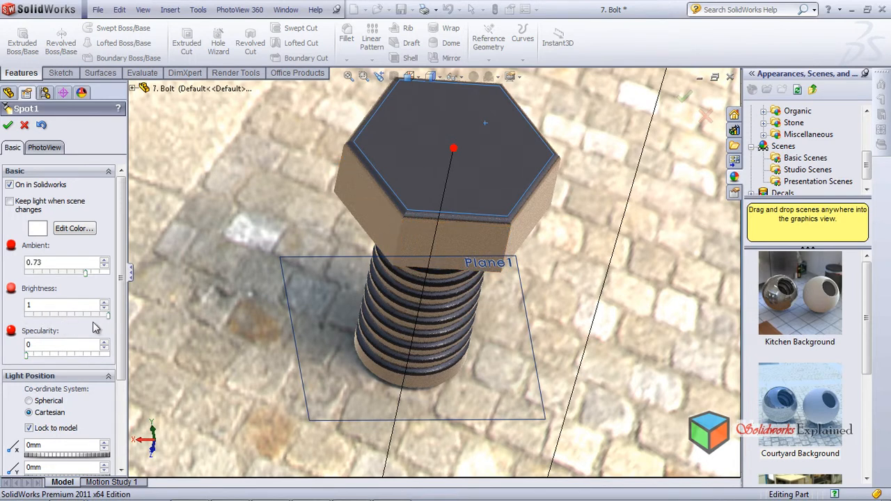
{"action": "left_click_drag", "start_coordinate": [105, 314], "coordinate": [62, 317]}
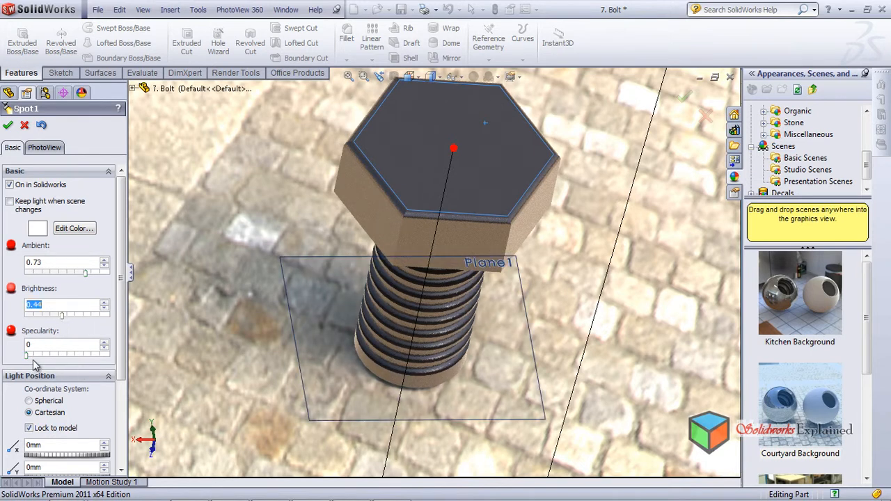
{"action": "left_click_drag", "start_coordinate": [28, 357], "coordinate": [53, 357]}
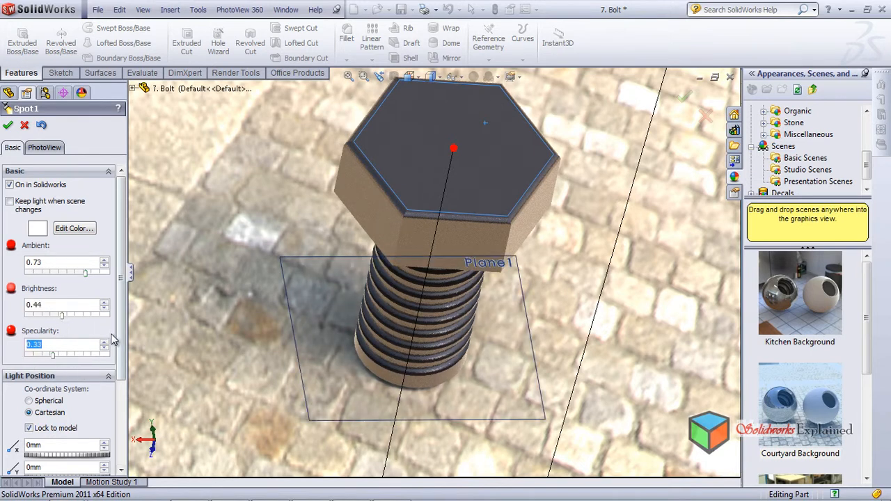
Step: Turn the spot light on in PhotoView with a brightness of 6.3 w/srm^2 and a soft edge of 32 degrees
{"action": "left_click_drag", "start_coordinate": [122, 354], "coordinate": [120, 474]}
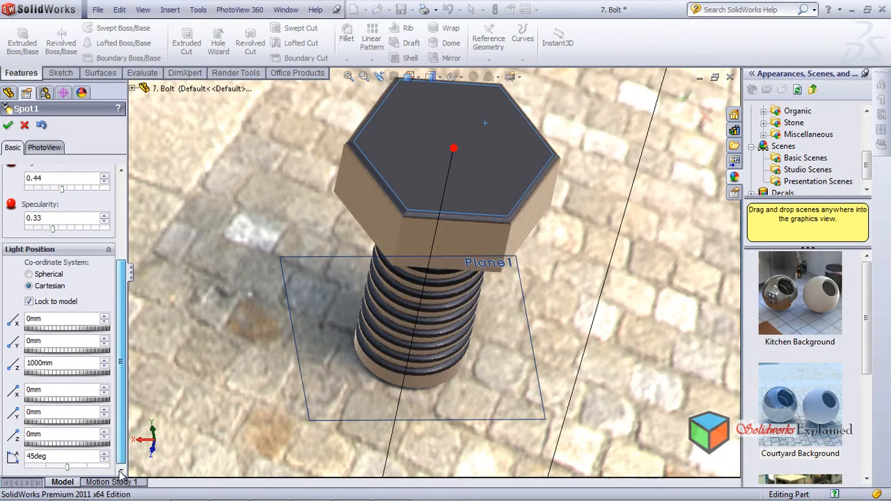
{"action": "scroll", "coordinate": [120, 473], "scroll_direction": "up", "scroll_amount": 10}
{"action": "left_click", "coordinate": [44, 147]}
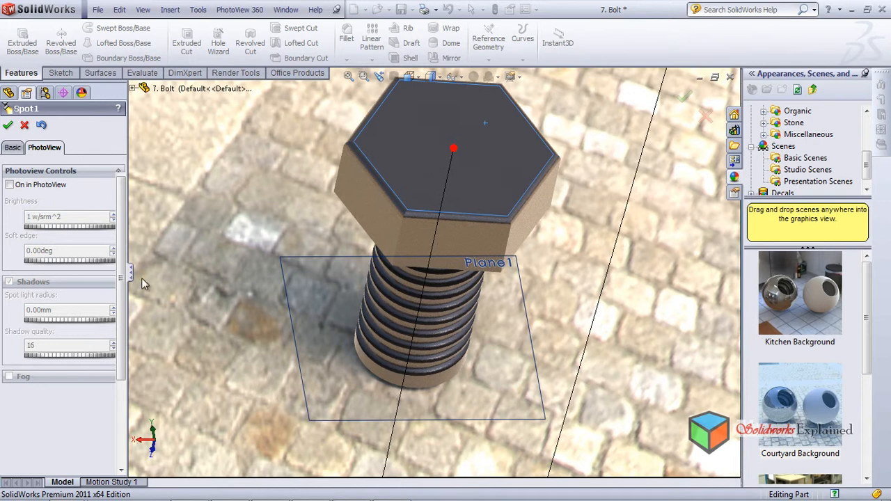
{"action": "left_click", "coordinate": [10, 185]}
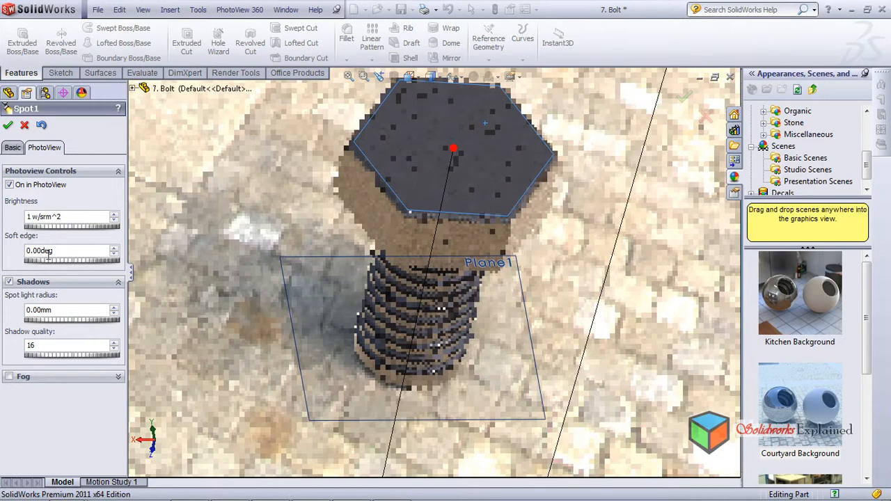
{"action": "left_click", "coordinate": [75, 228]}
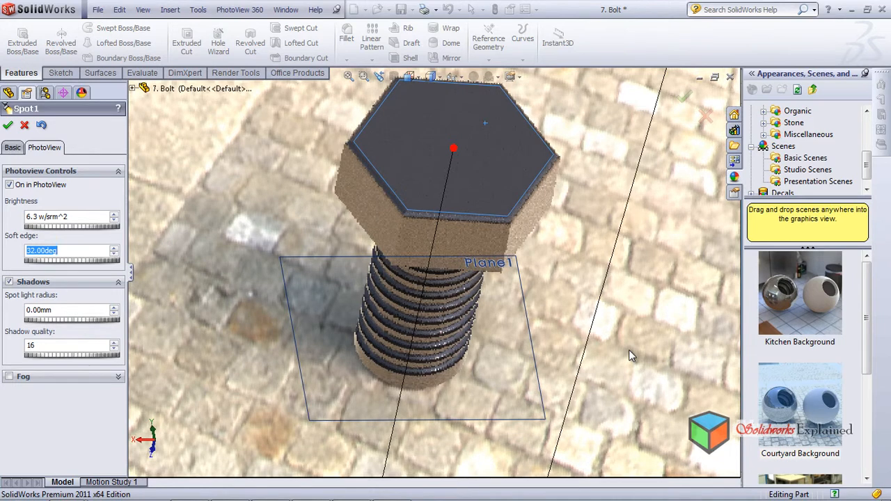
Step: Try the spot light's shadows with a shadow quality of 88, and leave the shadows switched off
{"action": "left_click", "coordinate": [9, 282]}
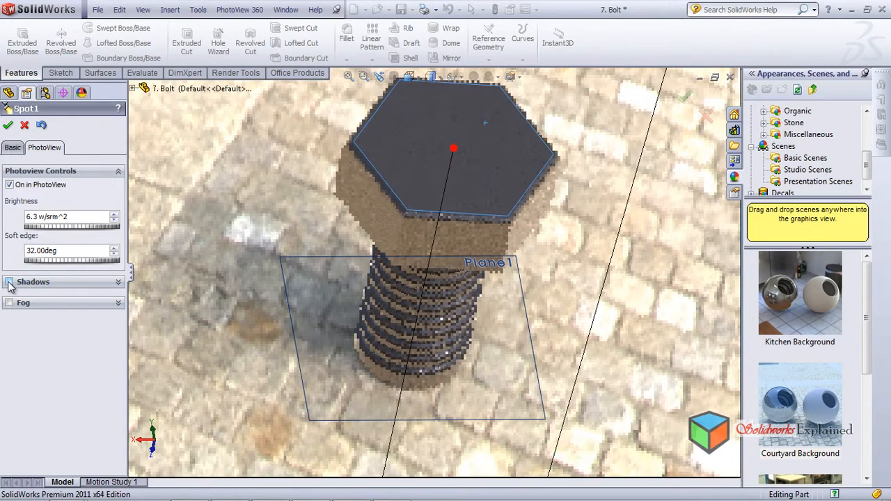
{"action": "left_click", "coordinate": [9, 283]}
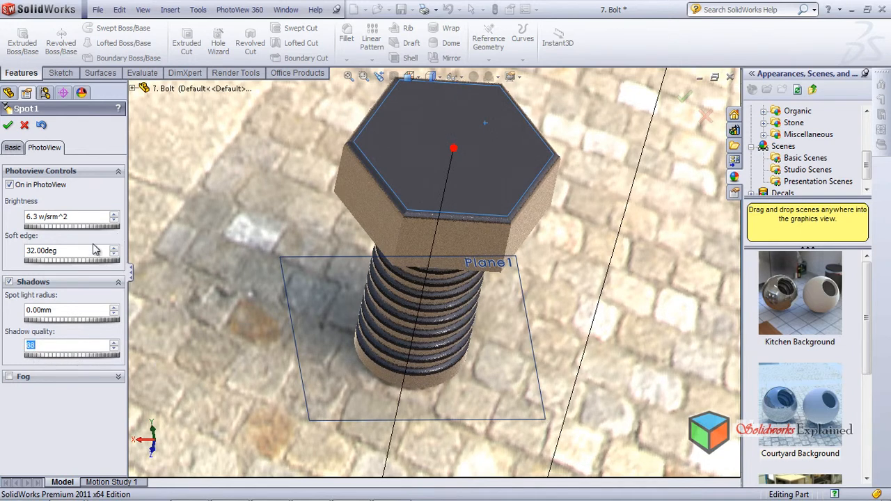
{"action": "left_click", "coordinate": [9, 282]}
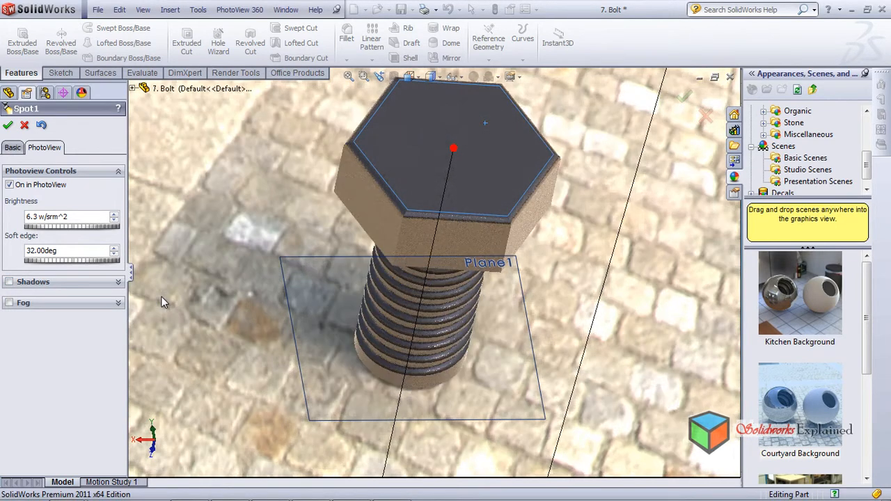
Step: Turn on fog for the spot light and raise the fog distance to 114%
{"action": "left_click", "coordinate": [9, 303]}
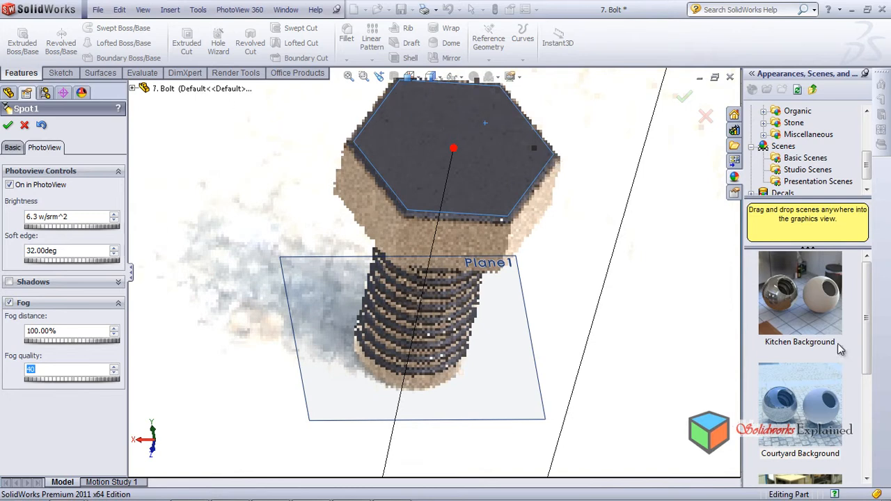
{"action": "left_click_drag", "start_coordinate": [35, 342], "coordinate": [71, 342]}
{"action": "left_click_drag", "start_coordinate": [1, 343], "coordinate": [0, 343]}
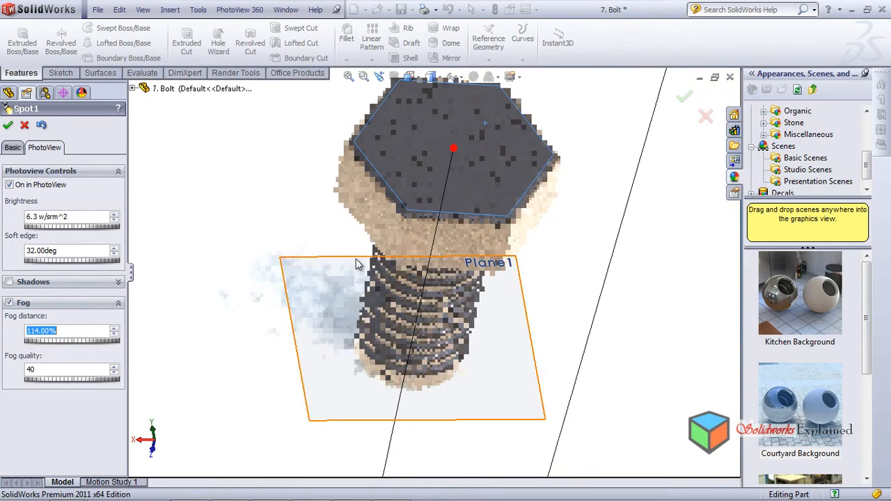
Step: Try fog distances of 20%, 40%, 70%, 100% and 90% for the spot light
{"action": "type", "text": "20"}
{"action": "key", "text": "Return"}
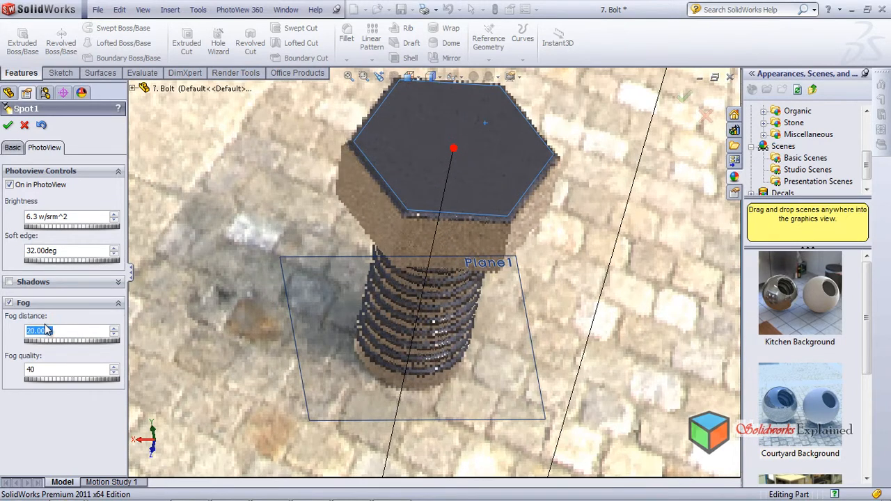
{"action": "type", "text": "40"}
{"action": "key", "text": "Return"}
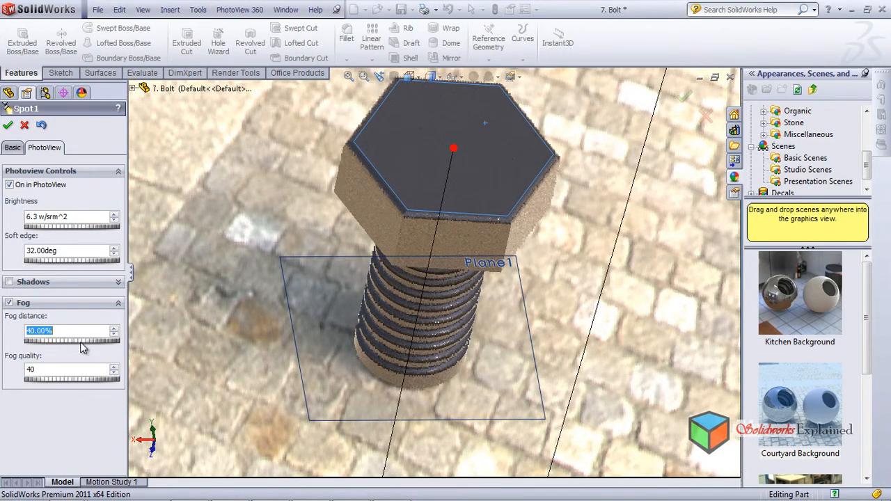
{"action": "type", "text": "70"}
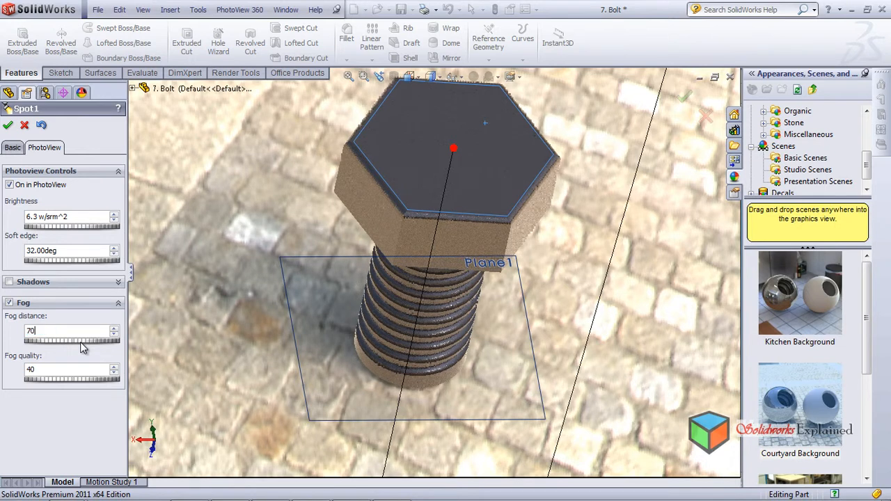
{"action": "key", "text": "Return"}
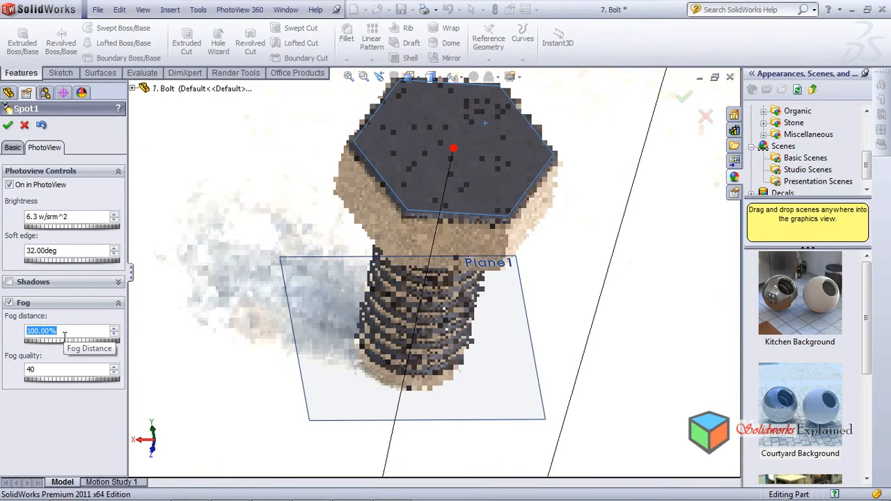
{"action": "type", "text": "90"}
{"action": "key", "text": "Return"}
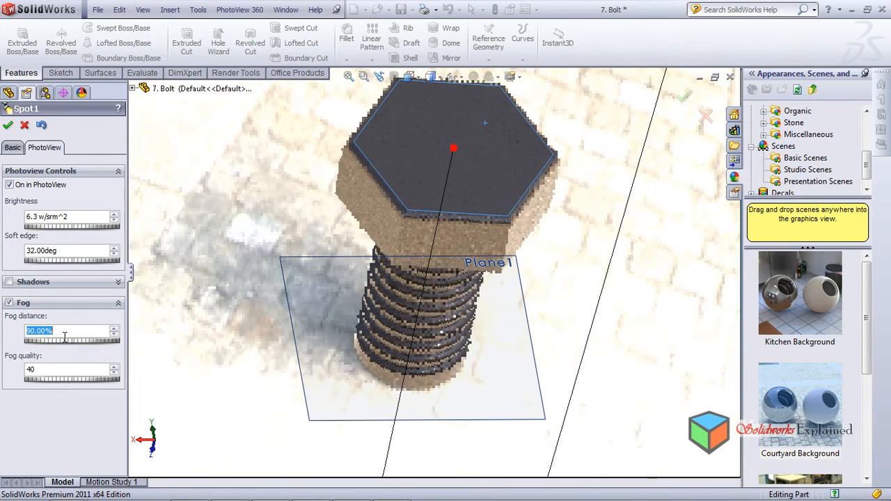
Step: Set the spot light's fog quality to 74 and fog distance to 0%, and accept the light
{"action": "key", "text": "Return"}
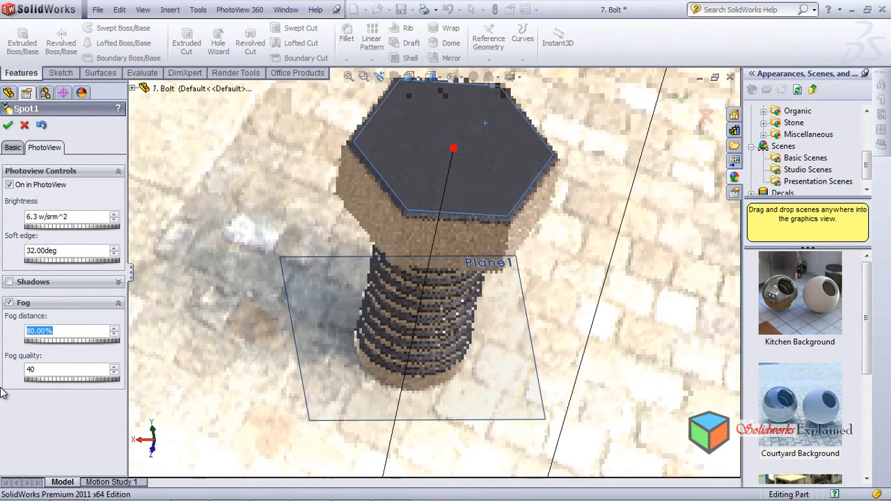
{"action": "left_click_drag", "start_coordinate": [49, 380], "coordinate": [139, 383]}
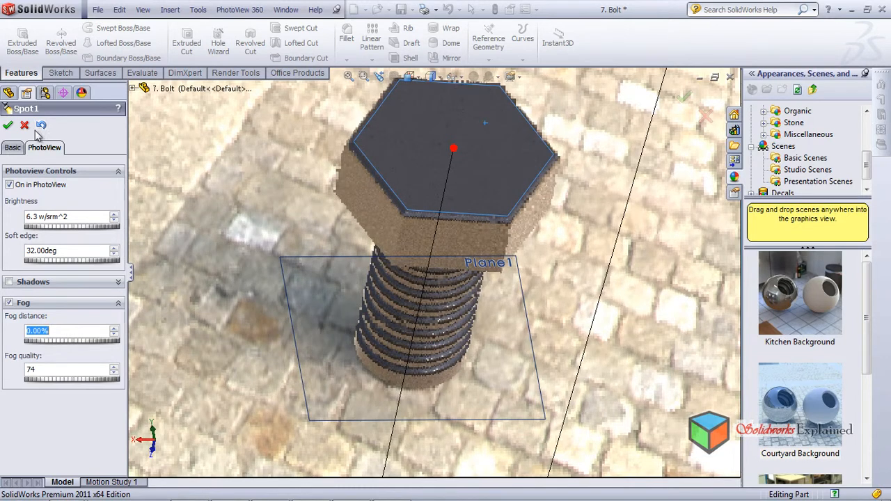
{"action": "left_click", "coordinate": [9, 125]}
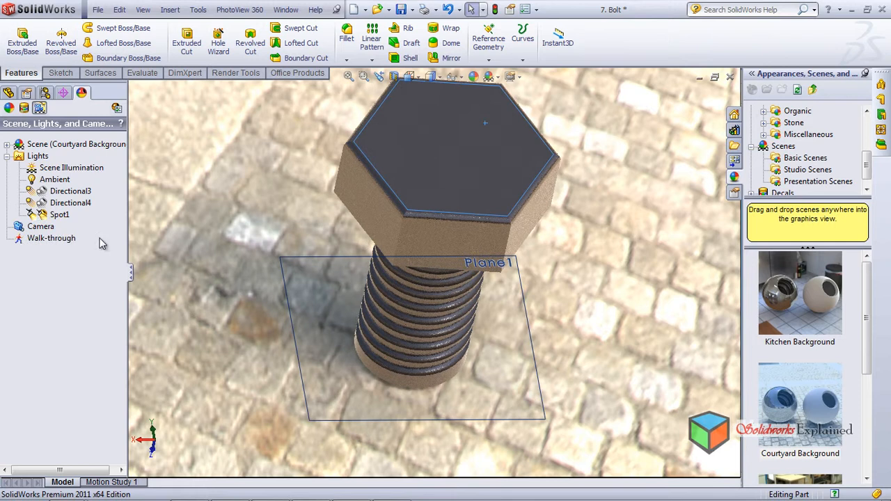
Step: Start adding a walk-through and review its avatar parameters, motion constraints and recording options around the bolt
{"action": "right_click", "coordinate": [50, 241]}
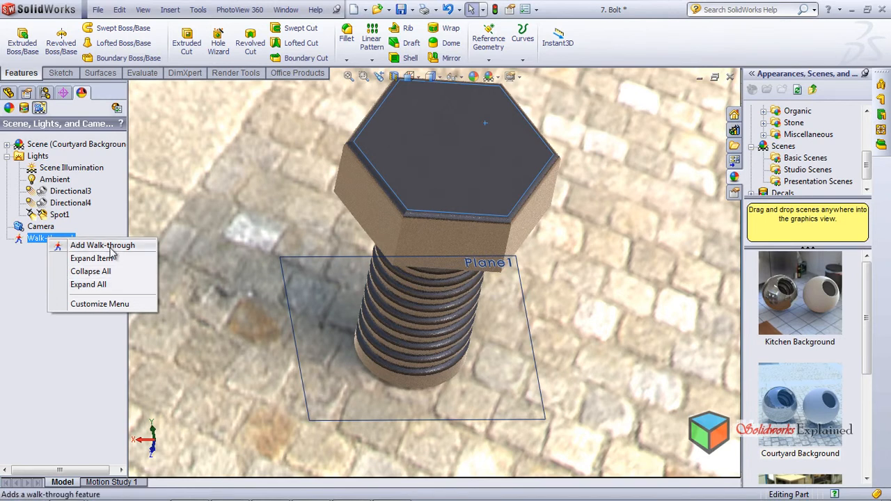
{"action": "left_click", "coordinate": [102, 246]}
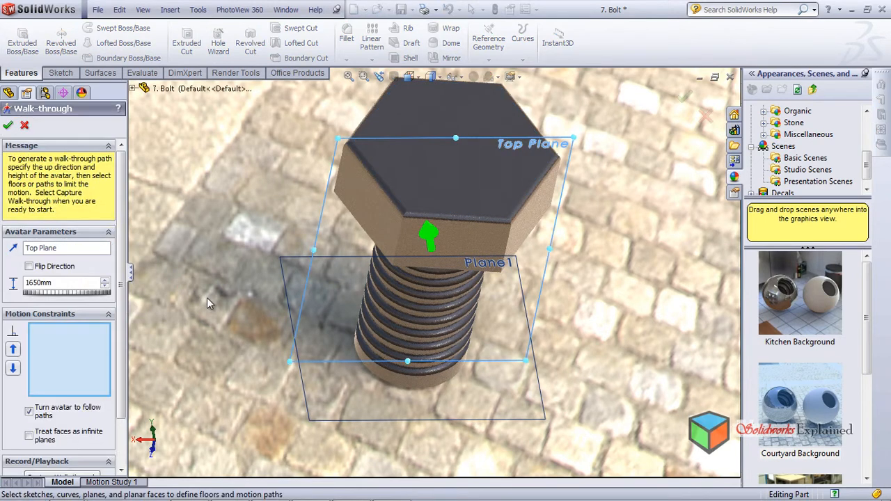
{"action": "middle_click_drag", "start_coordinate": [228, 284], "coordinate": [439, 187]}
{"action": "middle_click_drag", "start_coordinate": [481, 240], "coordinate": [415, 298]}
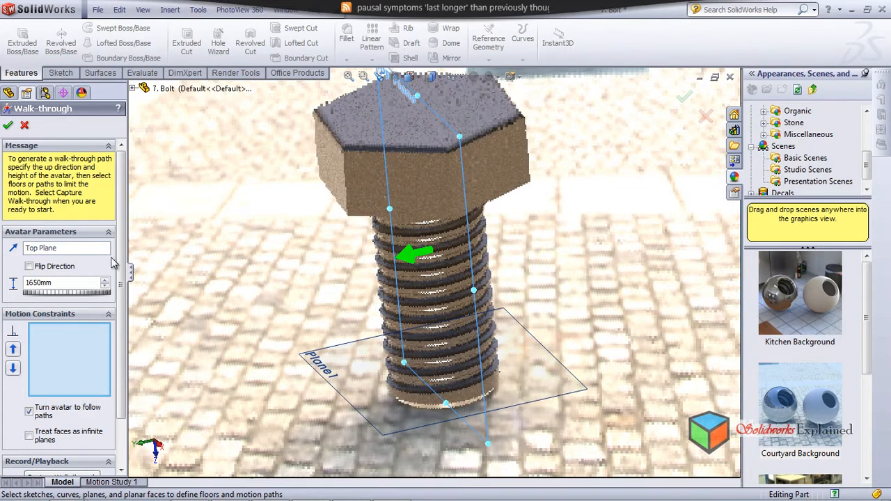
{"action": "scroll", "coordinate": [121, 265], "scroll_direction": "down", "scroll_amount": 3}
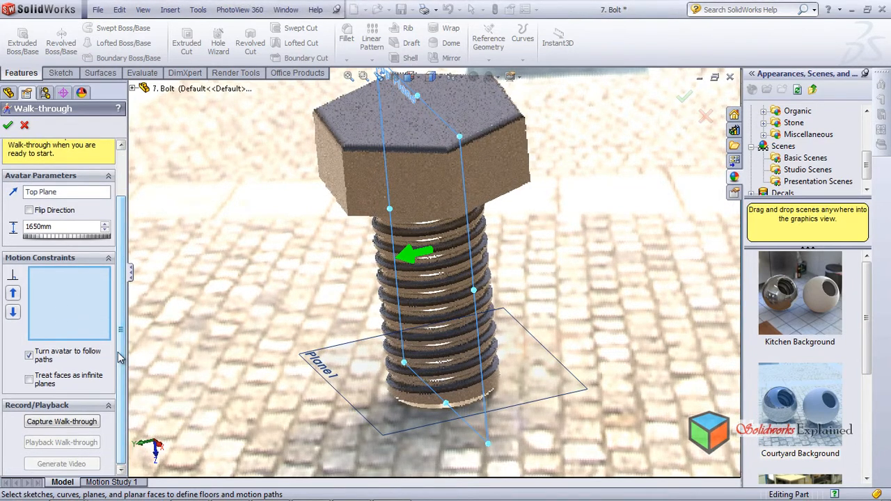
{"action": "scroll", "coordinate": [118, 358], "scroll_direction": "up", "scroll_amount": 3}
{"action": "scroll", "coordinate": [112, 349], "scroll_direction": "down", "scroll_amount": 3}
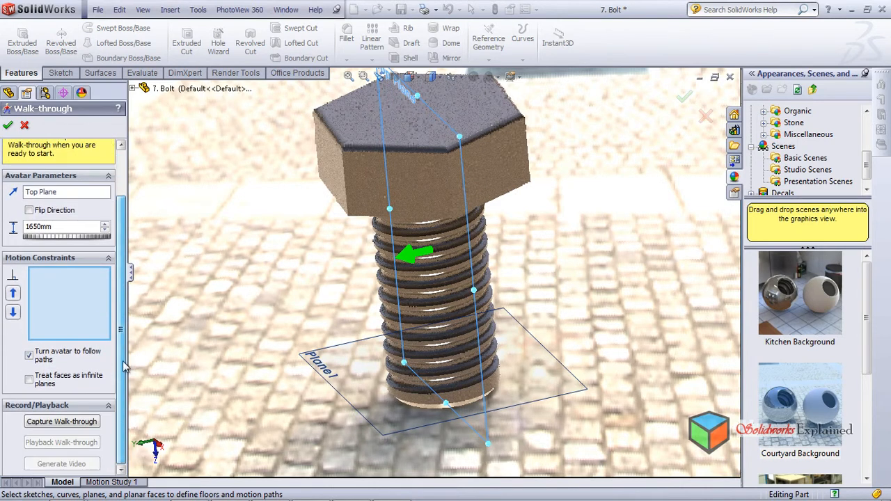
Step: Open the walk-through capture, look around the courtyard scene and close the capture without recording
{"action": "left_click", "coordinate": [64, 423]}
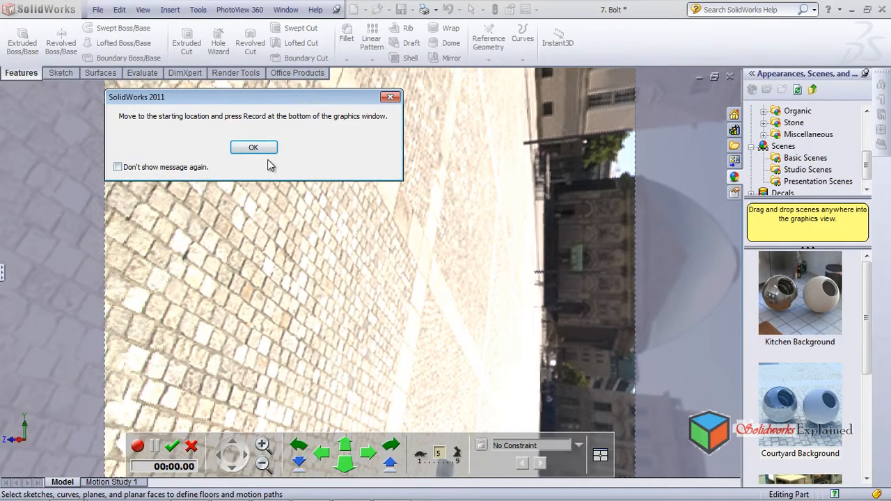
{"action": "left_click", "coordinate": [253, 148]}
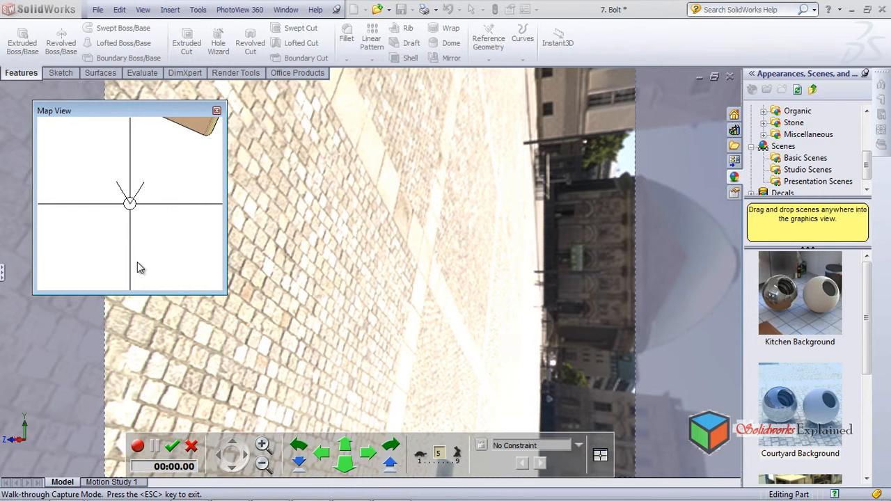
{"action": "mouse_move", "coordinate": [375, 294]}
{"action": "left_mouse_down"}
{"action": "mouse_move", "coordinate": [348, 264]}
{"action": "mouse_move", "coordinate": [333, 113]}
{"action": "mouse_move", "coordinate": [384, 204]}
{"action": "mouse_move", "coordinate": [432, 165]}
{"action": "mouse_move", "coordinate": [384, 170]}
{"action": "mouse_move", "coordinate": [249, 258]}
{"action": "mouse_move", "coordinate": [427, 160]}
{"action": "mouse_move", "coordinate": [384, 320]}
{"action": "mouse_move", "coordinate": [443, 218]}
{"action": "mouse_move", "coordinate": [376, 322]}
{"action": "left_mouse_up"}
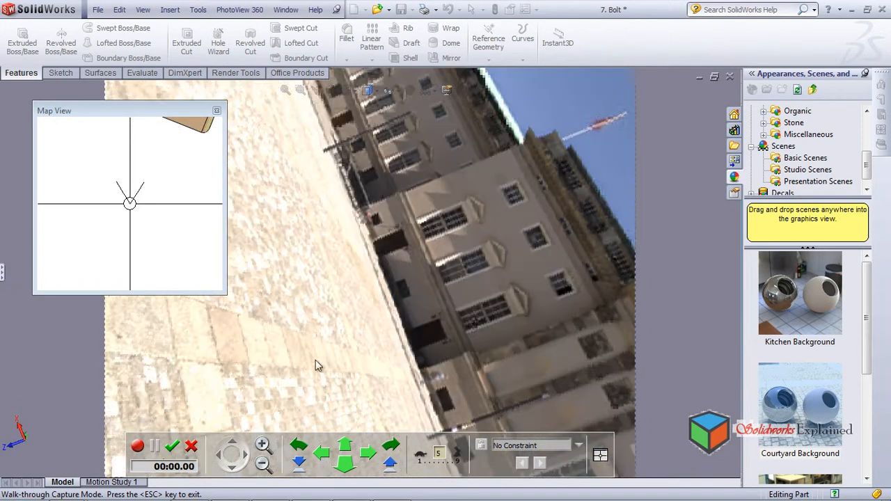
{"action": "left_click", "coordinate": [173, 448]}
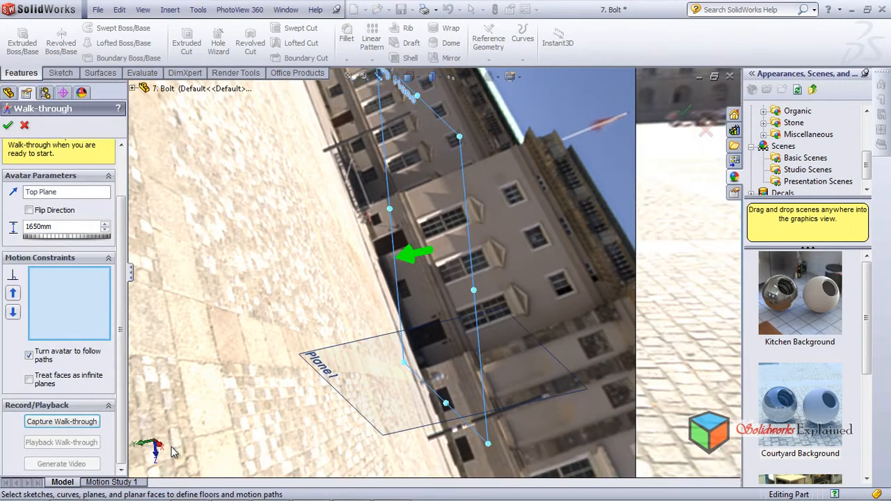
Step: Reopen the walk-through capture, dismiss the starting-location message and look around the courtyard scene from the avatar's viewpoint
{"action": "middle_click_drag", "start_coordinate": [301, 273], "coordinate": [184, 212]}
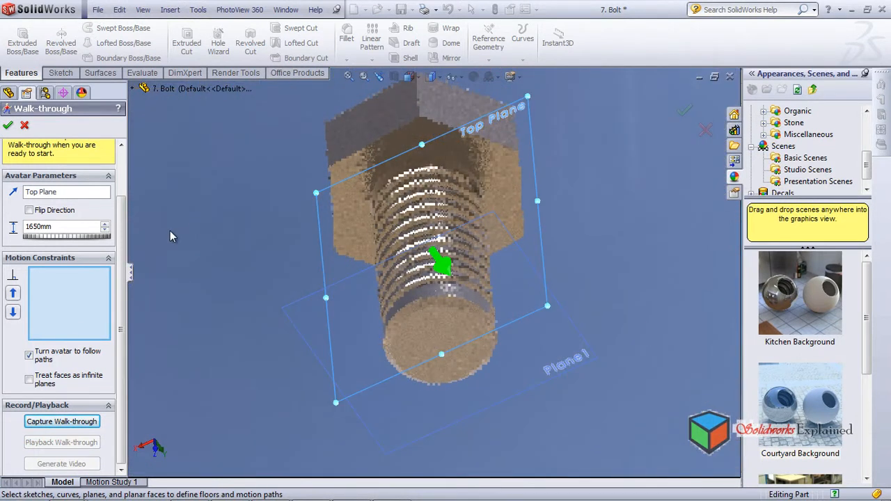
{"action": "left_click", "coordinate": [61, 422]}
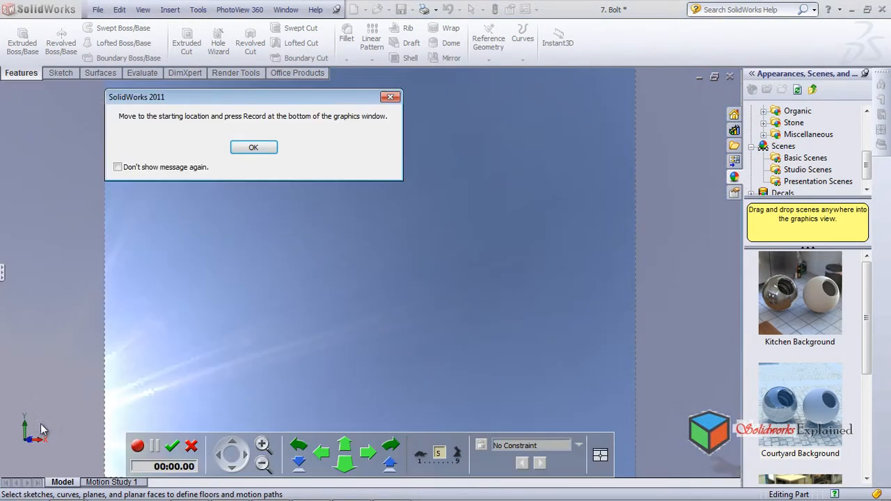
{"action": "left_click", "coordinate": [255, 154]}
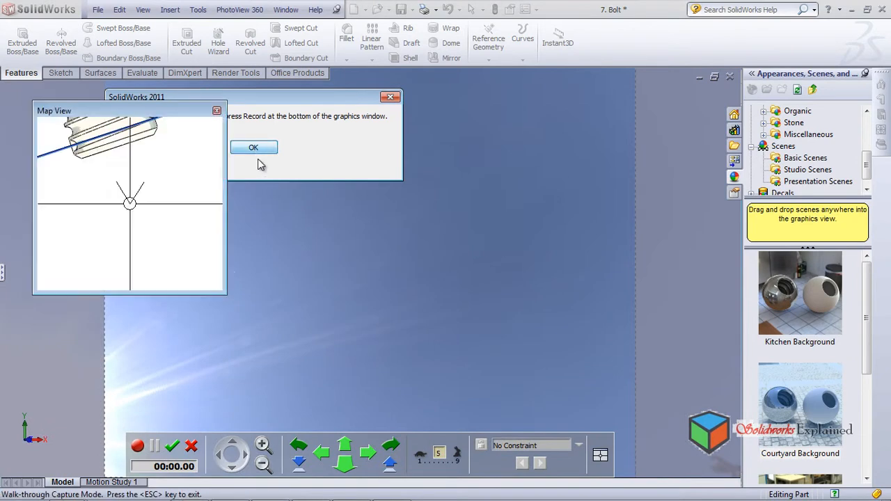
{"action": "left_click", "coordinate": [342, 446]}
{"action": "left_click_drag", "start_coordinate": [380, 314], "coordinate": [276, 321]}
{"action": "left_click_drag", "start_coordinate": [331, 333], "coordinate": [402, 277]}
{"action": "middle_click_drag", "start_coordinate": [256, 381], "coordinate": [273, 186]}
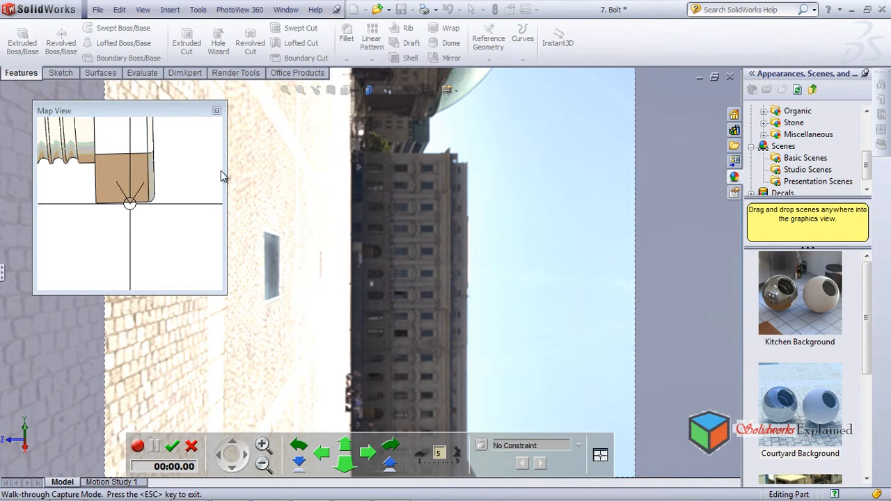
{"action": "middle_click_drag", "start_coordinate": [303, 226], "coordinate": [273, 275]}
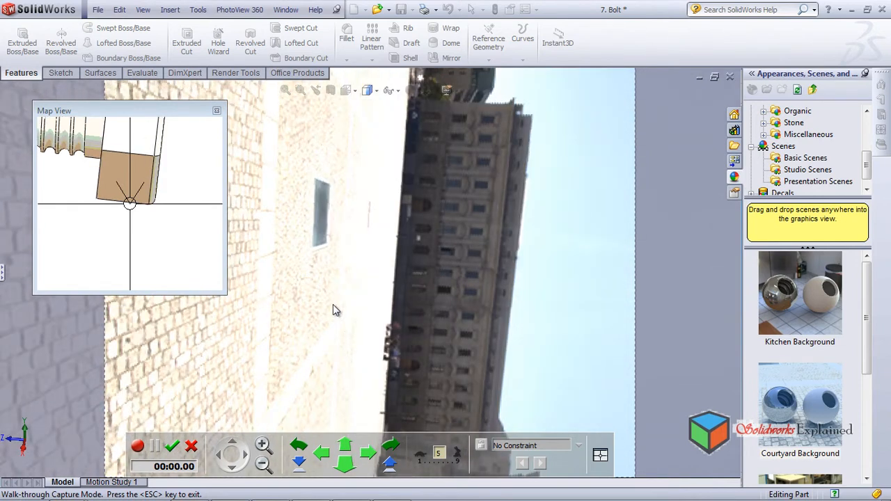
{"action": "middle_click_drag", "start_coordinate": [355, 187], "coordinate": [167, 420]}
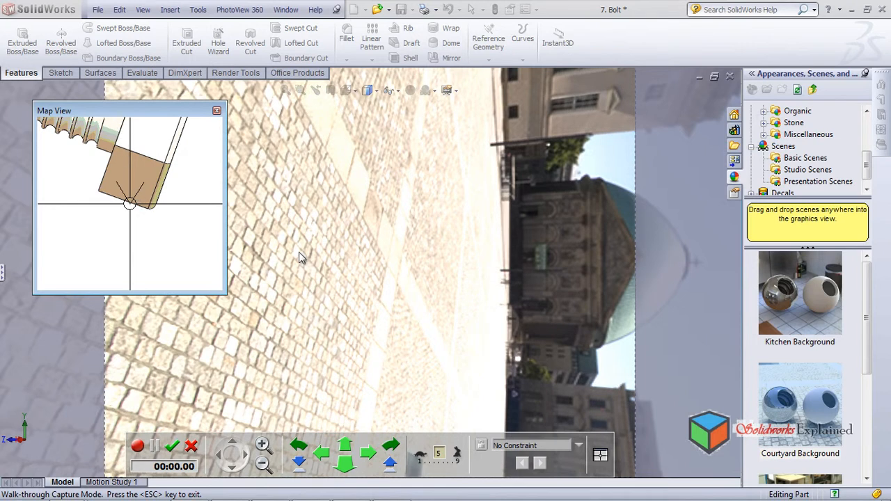
Step: Try out the avatar's motion controls: move forward and right, turn left and right, and move down and up
{"action": "left_click", "coordinate": [344, 443]}
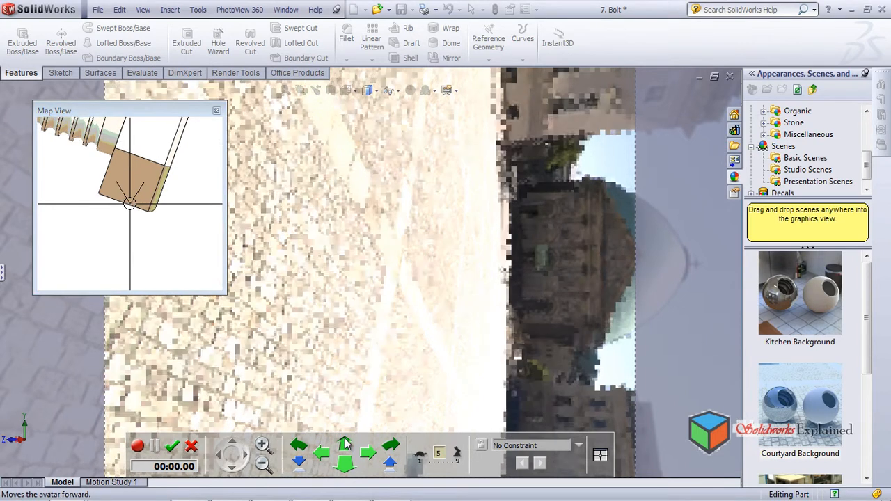
{"action": "left_click", "coordinate": [347, 444]}
{"action": "left_click", "coordinate": [346, 444]}
{"action": "left_click", "coordinate": [346, 444]}
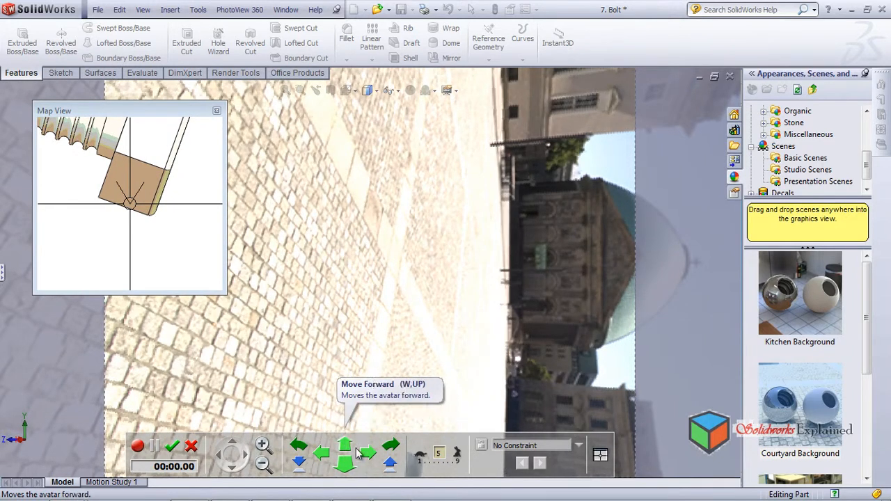
{"action": "left_click", "coordinate": [367, 454]}
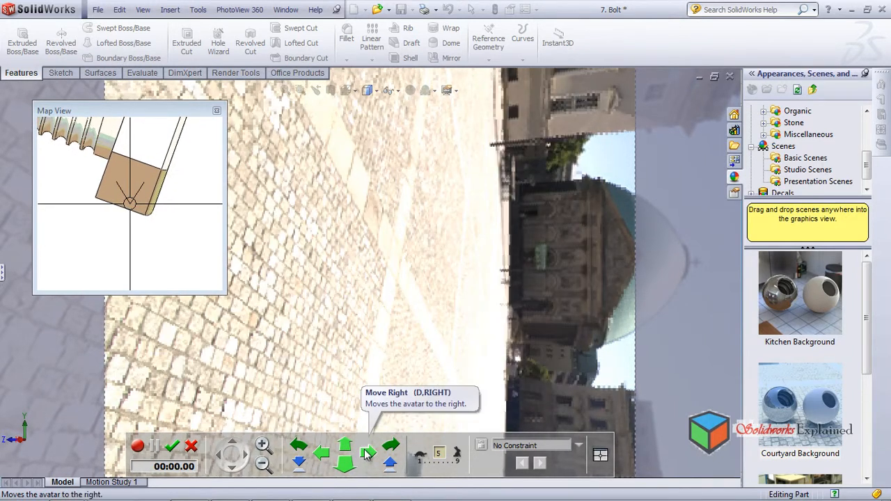
{"action": "left_click", "coordinate": [296, 446]}
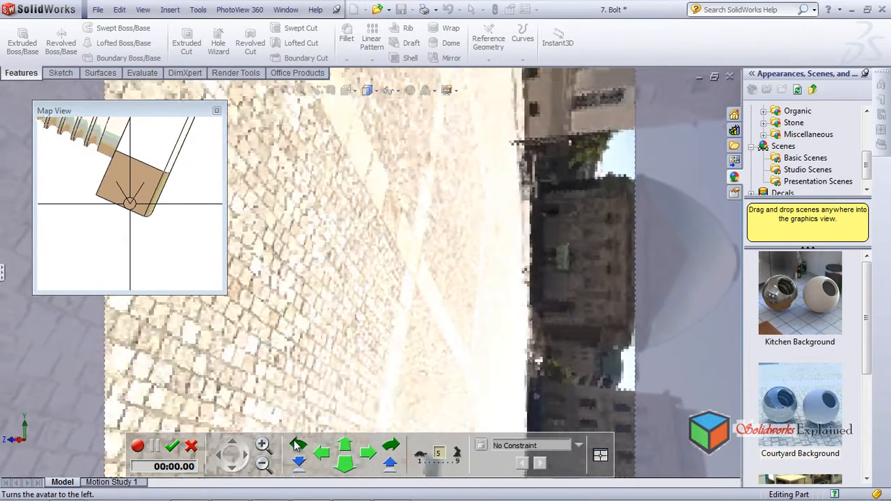
{"action": "left_click", "coordinate": [390, 449]}
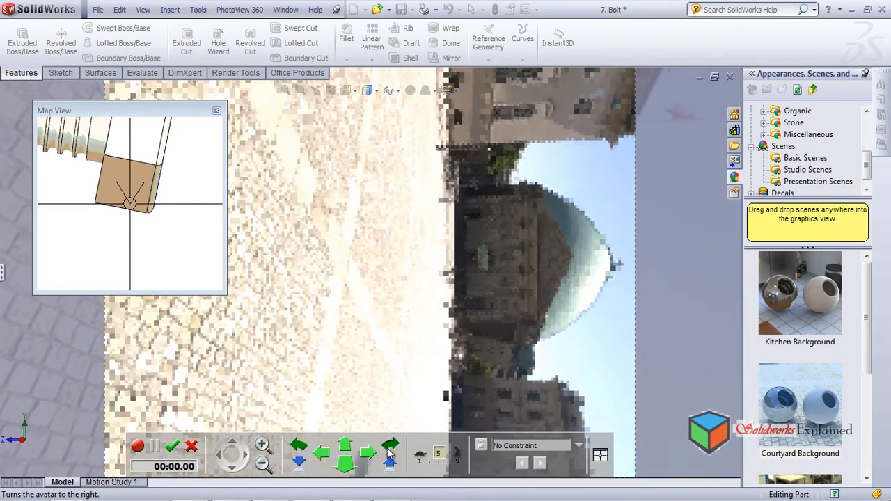
{"action": "left_click", "coordinate": [304, 465]}
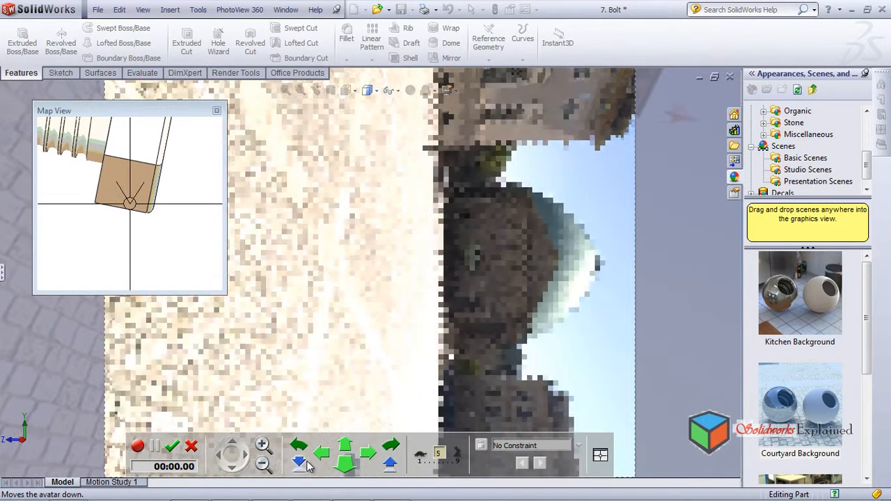
{"action": "left_click", "coordinate": [392, 471]}
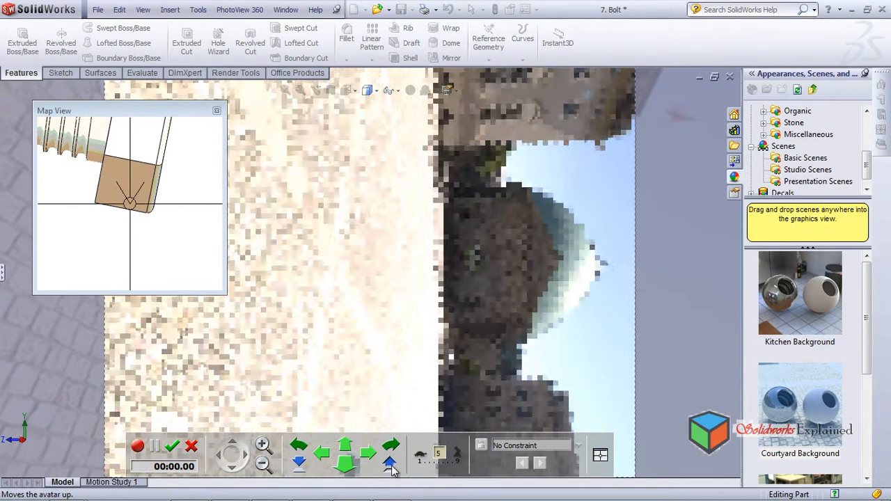
{"action": "left_click", "coordinate": [400, 450]}
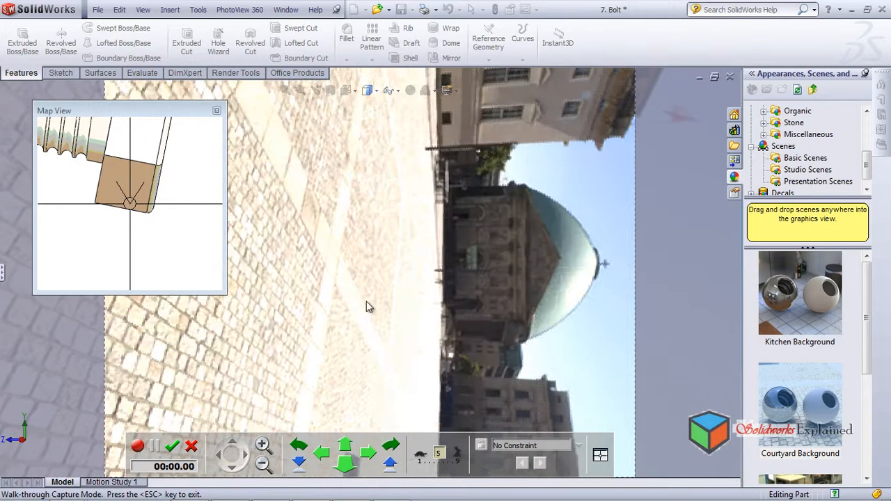
Step: Reposition the avatar's view so the bolt stands on the courtyard ground in front of the building facade
{"action": "left_click_drag", "start_coordinate": [451, 129], "coordinate": [178, 144]}
{"action": "mouse_move", "coordinate": [319, 153]}
{"action": "left_mouse_down"}
{"action": "mouse_move", "coordinate": [364, 184]}
{"action": "mouse_move", "coordinate": [418, 250]}
{"action": "mouse_move", "coordinate": [442, 397]}
{"action": "mouse_move", "coordinate": [439, 459]}
{"action": "mouse_move", "coordinate": [419, 489]}
{"action": "mouse_move", "coordinate": [401, 497]}
{"action": "mouse_move", "coordinate": [386, 498]}
{"action": "mouse_move", "coordinate": [341, 374]}
{"action": "mouse_move", "coordinate": [369, 317]}
{"action": "mouse_move", "coordinate": [382, 168]}
{"action": "mouse_move", "coordinate": [424, 235]}
{"action": "mouse_move", "coordinate": [437, 291]}
{"action": "mouse_move", "coordinate": [438, 308]}
{"action": "mouse_move", "coordinate": [397, 180]}
{"action": "mouse_move", "coordinate": [357, 137]}
{"action": "mouse_move", "coordinate": [310, 111]}
{"action": "mouse_move", "coordinate": [10, 95]}
{"action": "mouse_move", "coordinate": [2, 154]}
{"action": "mouse_move", "coordinate": [28, 184]}
{"action": "mouse_move", "coordinate": [105, 207]}
{"action": "left_mouse_up"}
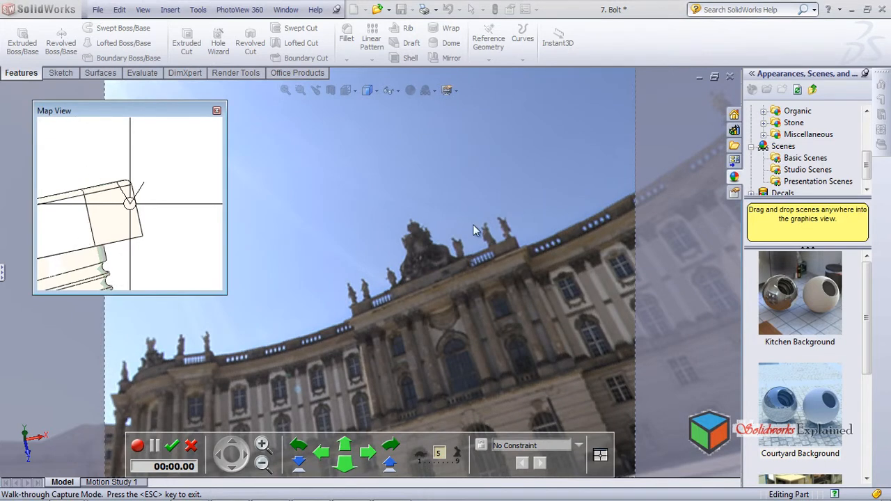
{"action": "mouse_move", "coordinate": [530, 225]}
{"action": "left_mouse_down"}
{"action": "mouse_move", "coordinate": [540, 262]}
{"action": "mouse_move", "coordinate": [531, 183]}
{"action": "mouse_move", "coordinate": [464, 86]}
{"action": "left_mouse_up"}
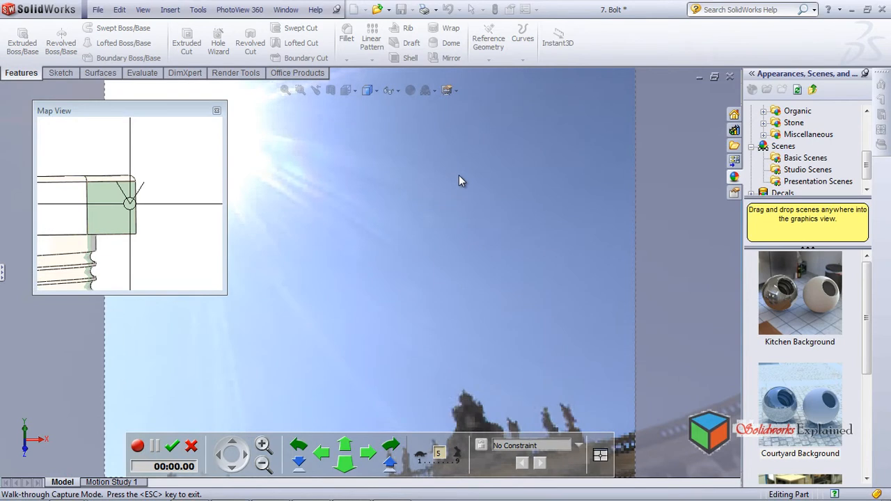
{"action": "scroll", "coordinate": [470, 197], "scroll_direction": "down", "scroll_amount": 3}
{"action": "scroll", "coordinate": [470, 196], "scroll_direction": "up", "scroll_amount": 9}
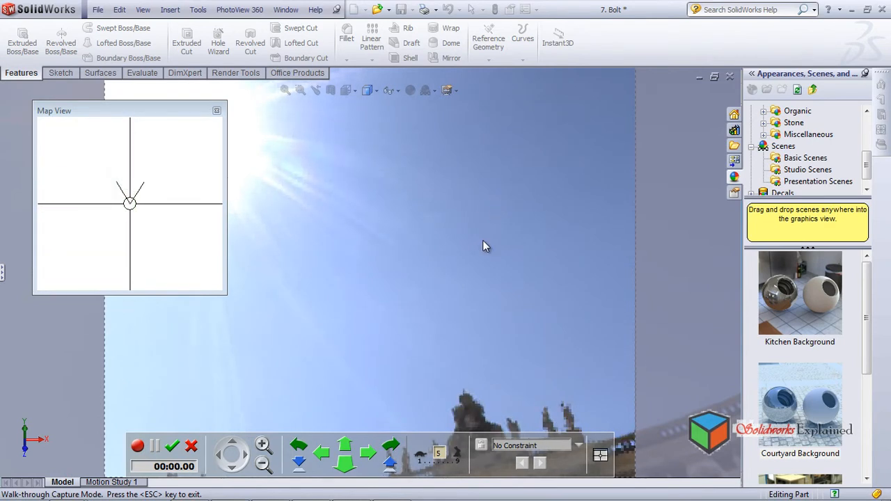
{"action": "left_click_drag", "start_coordinate": [496, 223], "coordinate": [500, 430]}
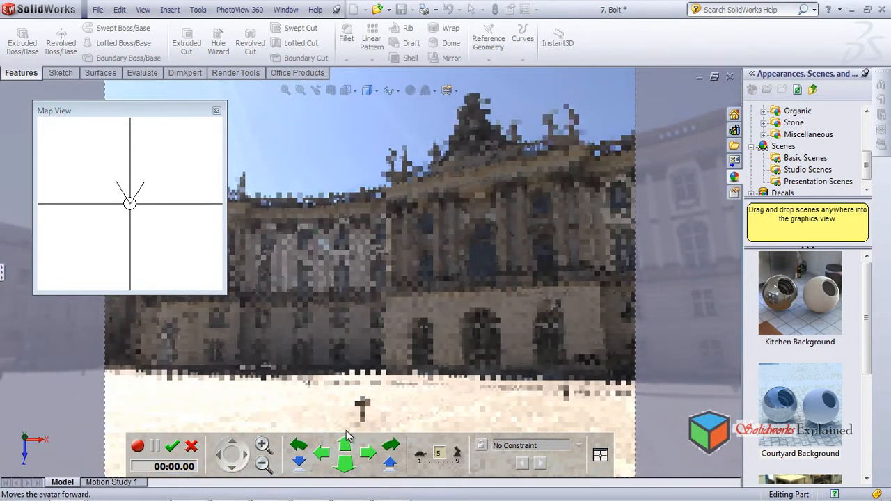
{"action": "left_click", "coordinate": [344, 448]}
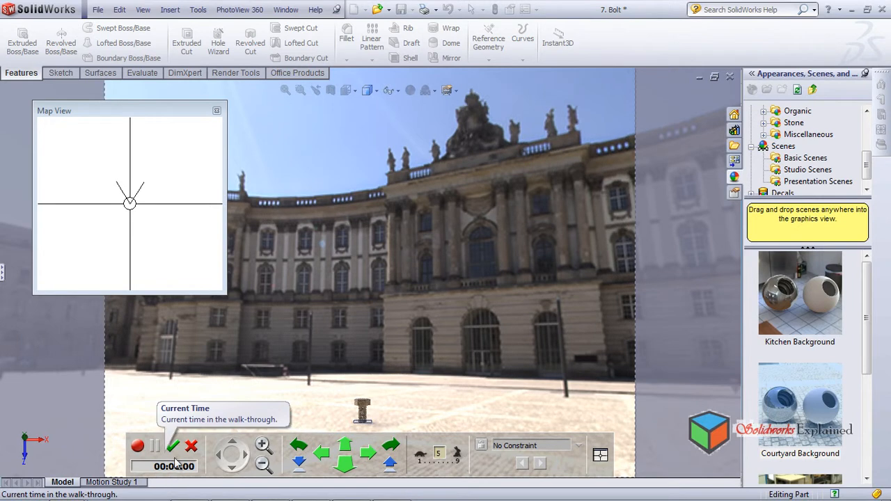
Step: Start recording the walk-through, moving the avatar forward towards the bolt and looking up and down along the way
{"action": "left_click", "coordinate": [139, 447]}
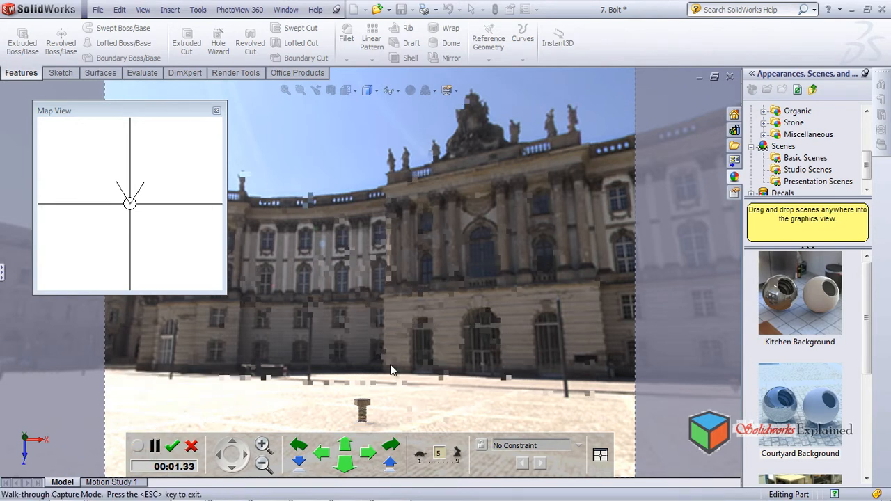
{"action": "left_click", "coordinate": [348, 446]}
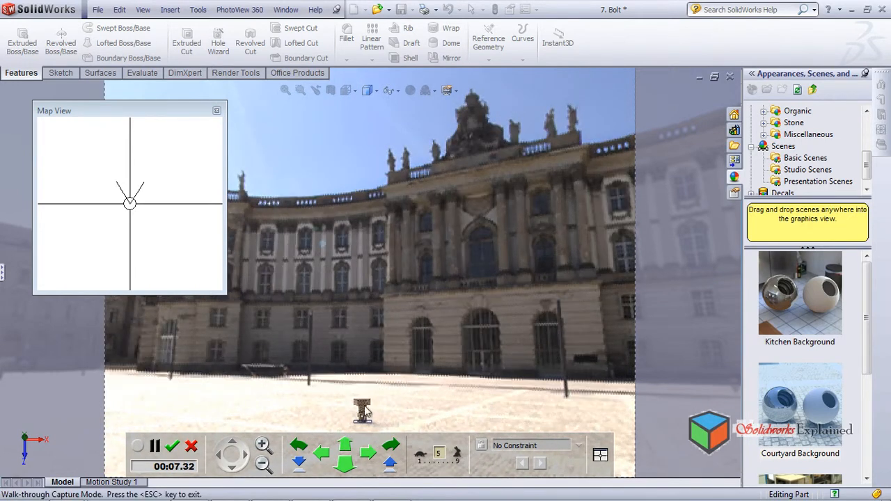
{"action": "left_click", "coordinate": [353, 444]}
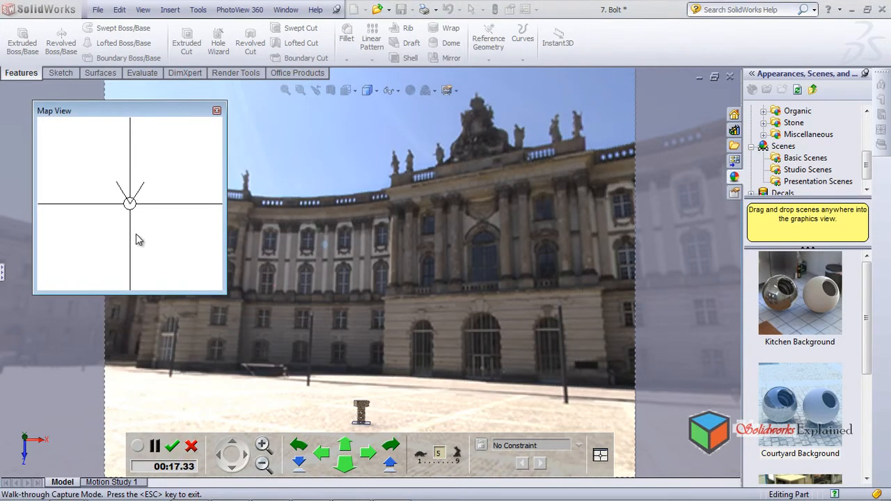
{"action": "left_click", "coordinate": [232, 446]}
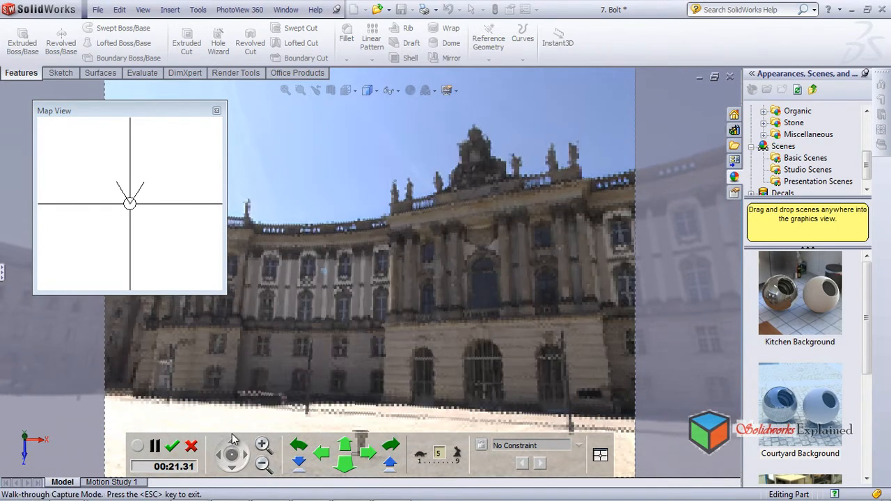
{"action": "left_click", "coordinate": [235, 472]}
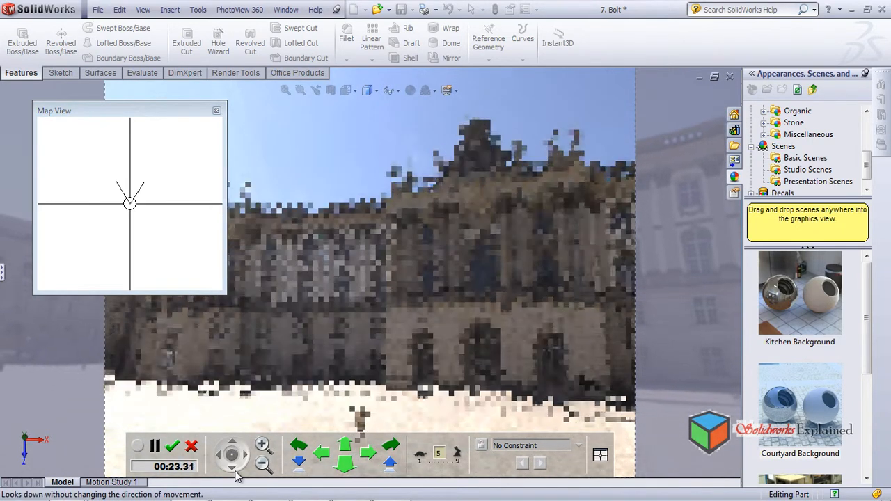
{"action": "left_click", "coordinate": [340, 449]}
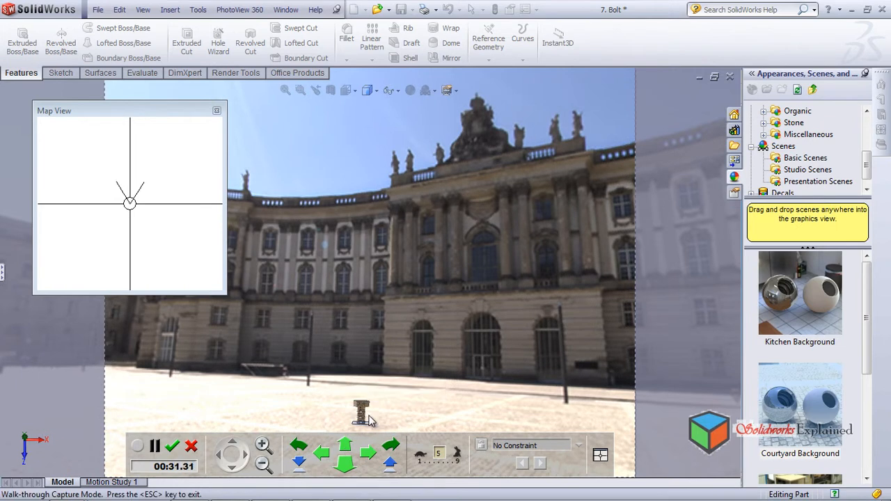
{"action": "left_click", "coordinate": [343, 446]}
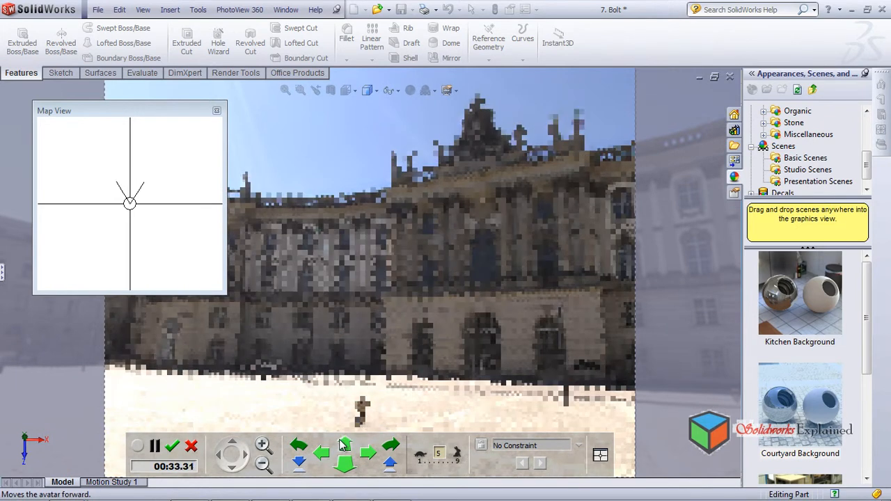
{"action": "left_click", "coordinate": [343, 446]}
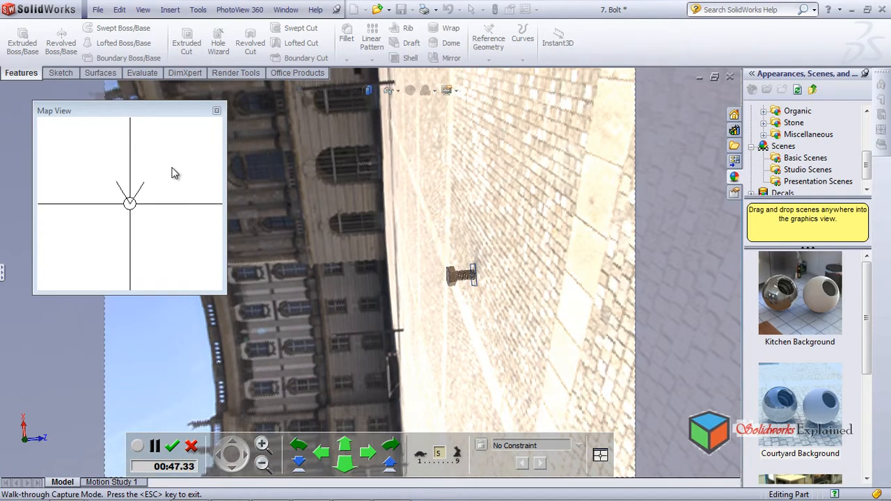
Step: Rotate the recorded view around the courtyard, move the avatar up and forward, and accept the recording
{"action": "middle_click_drag", "start_coordinate": [485, 224], "coordinate": [599, 324]}
{"action": "middle_click_drag", "start_coordinate": [477, 228], "coordinate": [393, 245]}
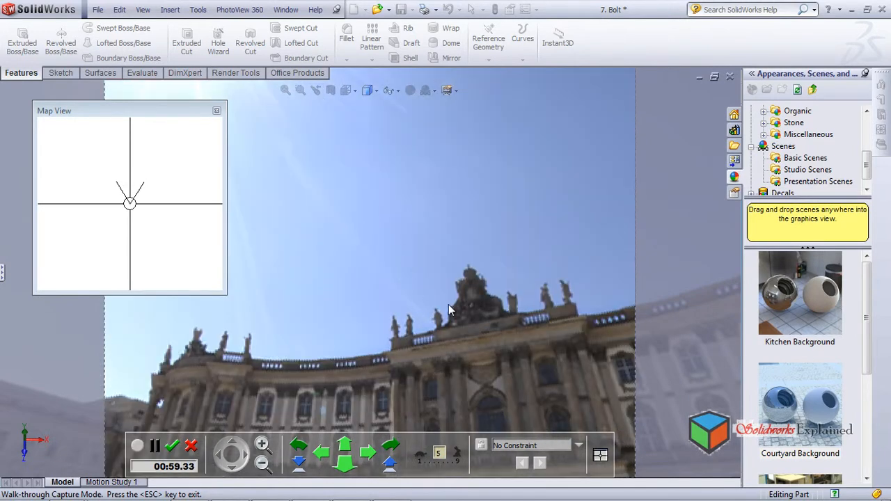
{"action": "left_click", "coordinate": [392, 463]}
{"action": "left_click", "coordinate": [394, 459]}
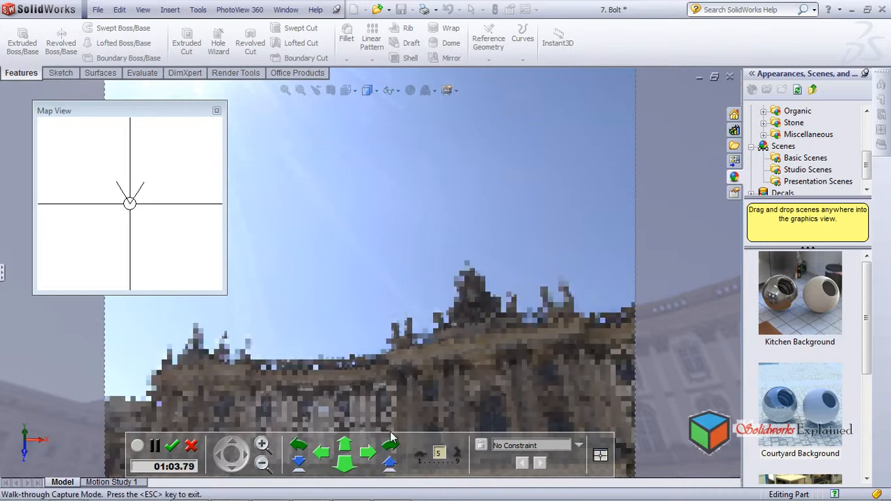
{"action": "left_click", "coordinate": [346, 446]}
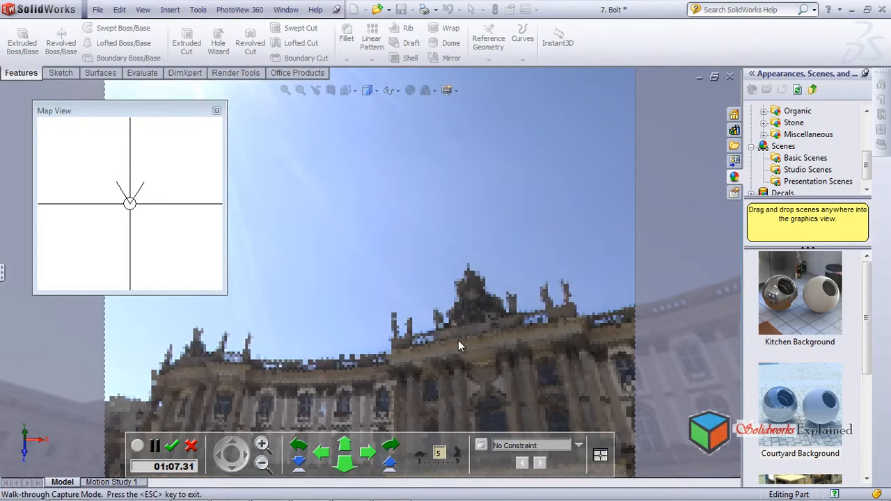
{"action": "middle_click_drag", "start_coordinate": [493, 258], "coordinate": [494, 278]}
{"action": "middle_click_drag", "start_coordinate": [511, 343], "coordinate": [444, 446]}
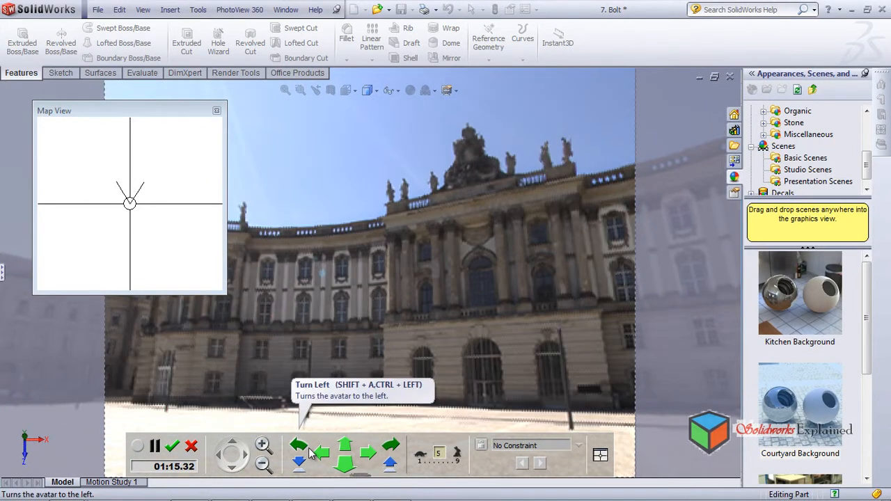
{"action": "left_click", "coordinate": [172, 446]}
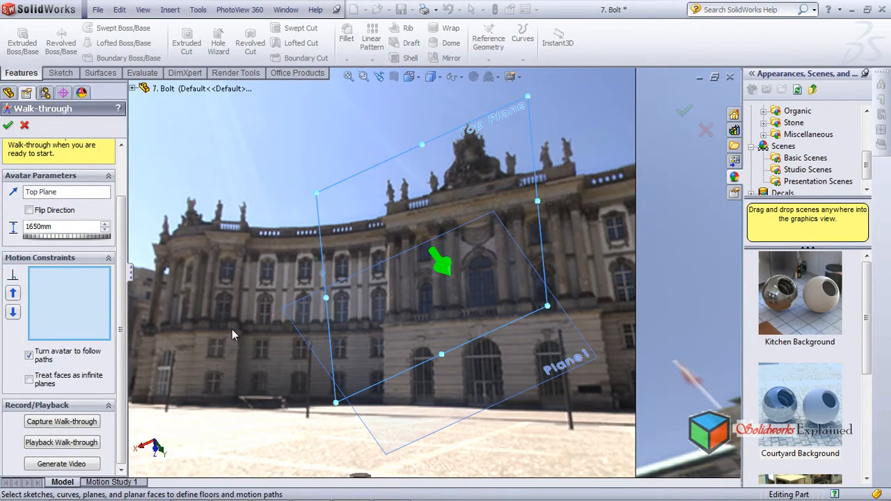
Step: Play back the recorded walk-through, close the playback and leave the walk-through without saving it
{"action": "left_click", "coordinate": [73, 443]}
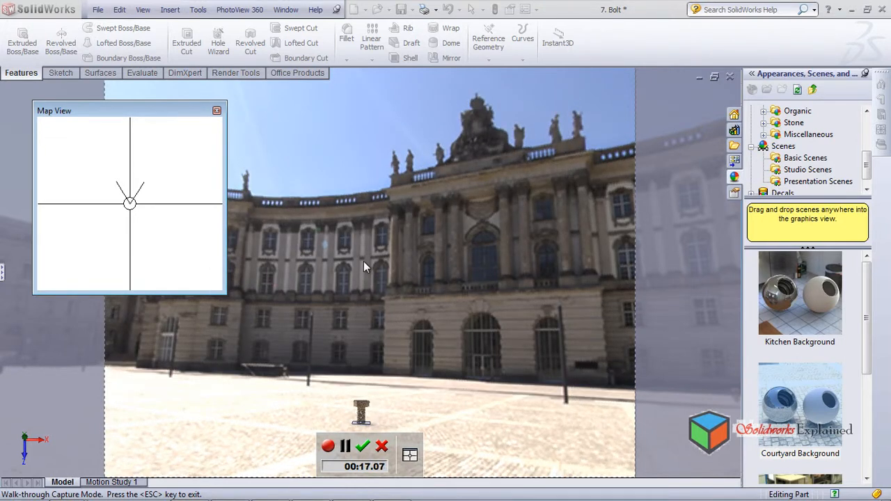
{"action": "key", "text": "Up"}
{"action": "key", "text": "Up"}
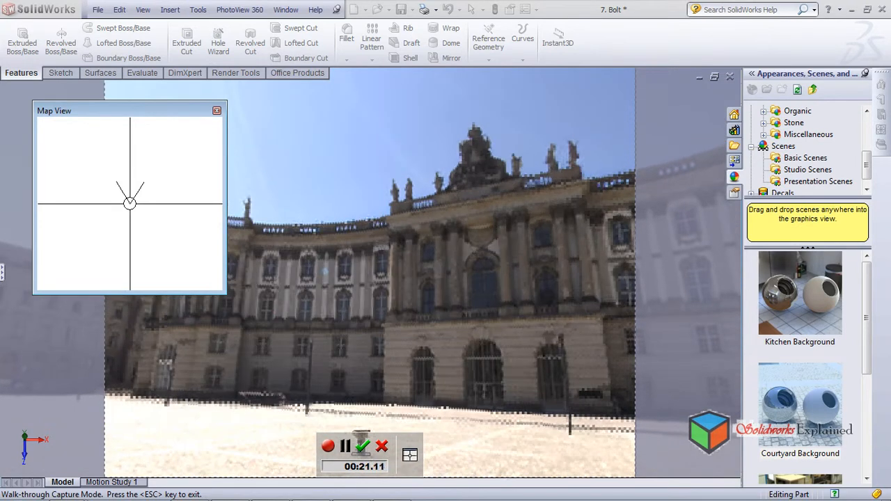
{"action": "key", "text": "Down"}
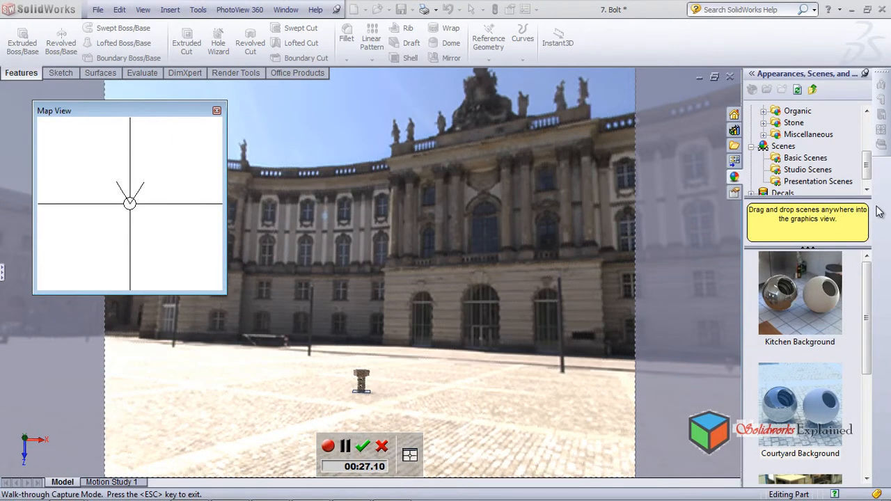
{"action": "key", "text": "Up"}
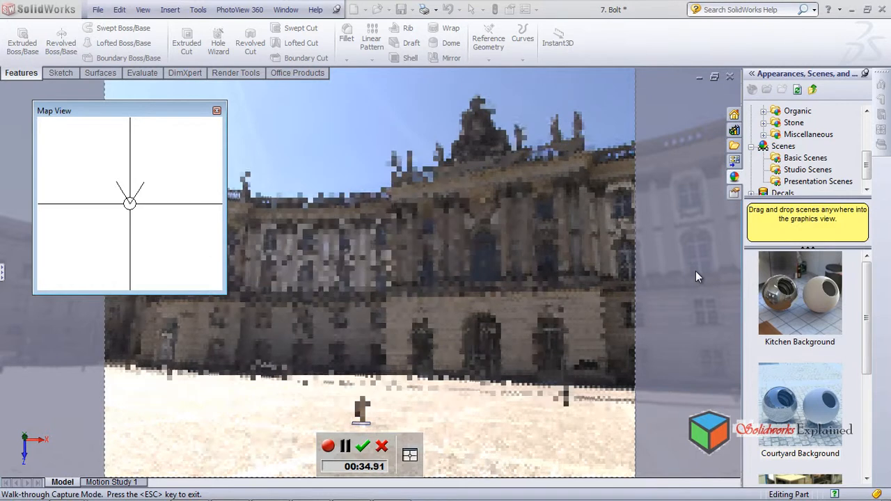
{"action": "left_click", "coordinate": [382, 447]}
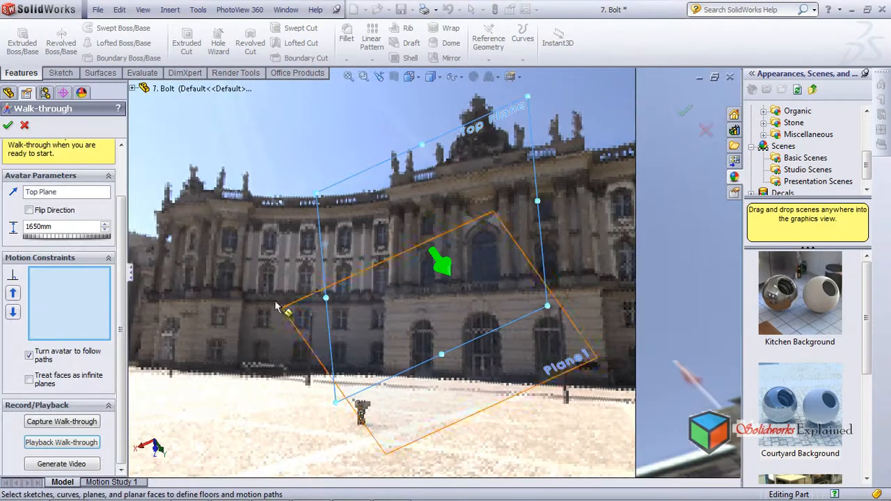
{"action": "left_click", "coordinate": [24, 125]}
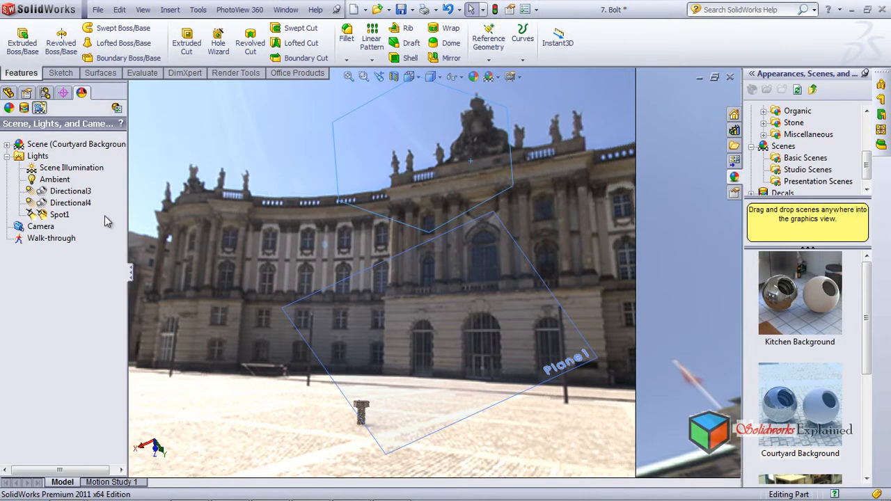